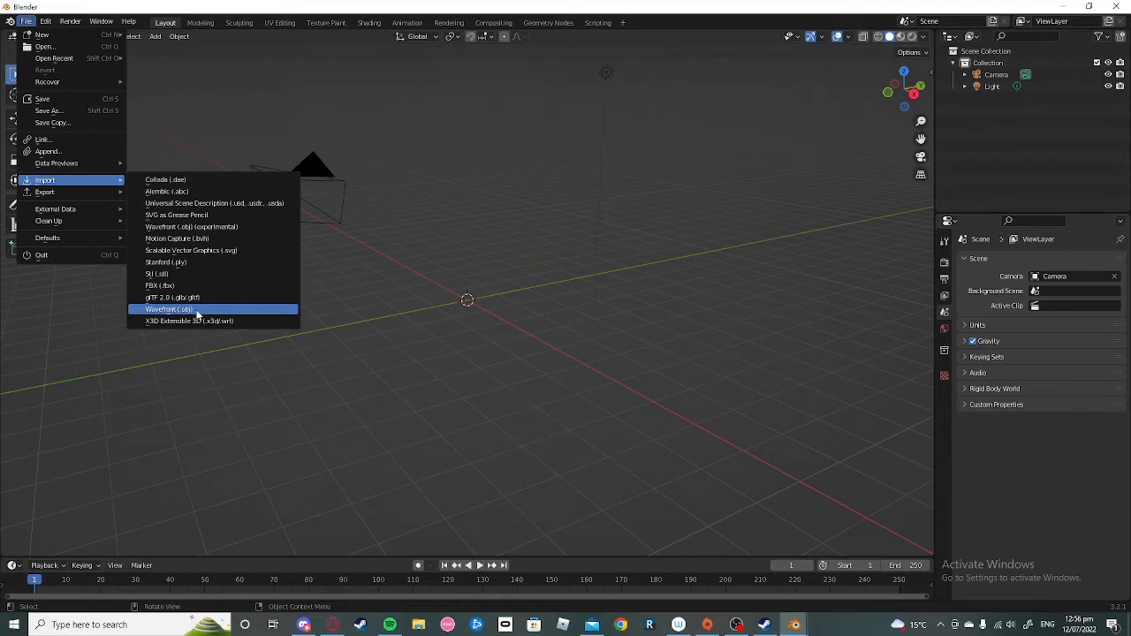
Step: Import Knife.obj from the Downloads folder as a Wavefront OBJ model
{"action": "left_click", "coordinate": [198, 310]}
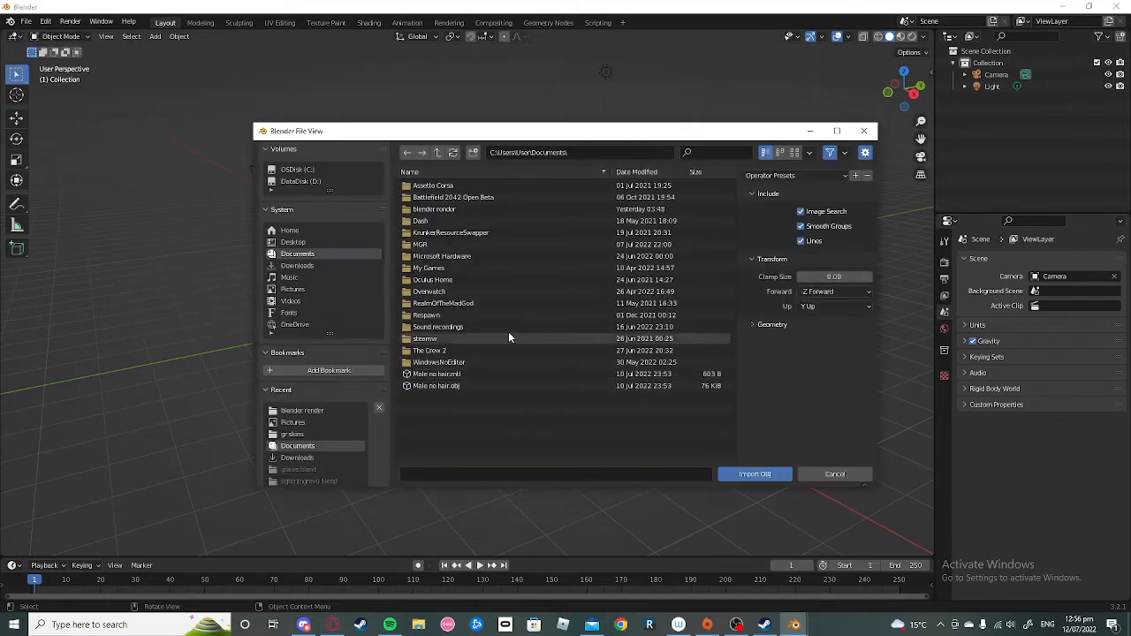
{"action": "left_click", "coordinate": [300, 456]}
{"action": "scroll", "coordinate": [530, 406], "scroll_direction": "down", "scroll_amount": 1}
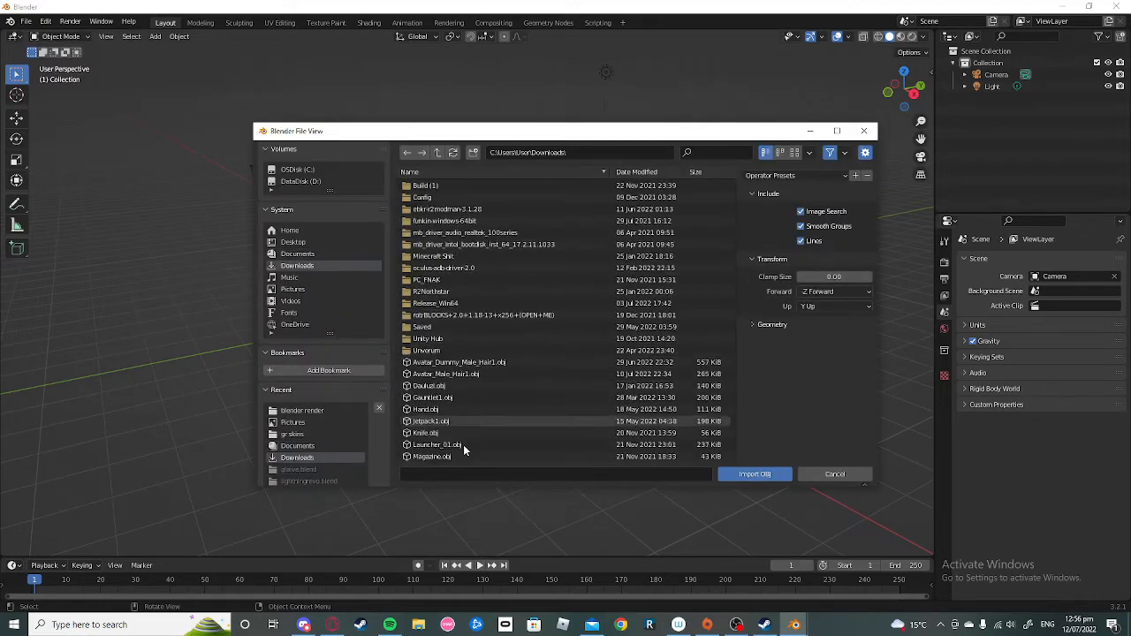
{"action": "double_click", "coordinate": [460, 432]}
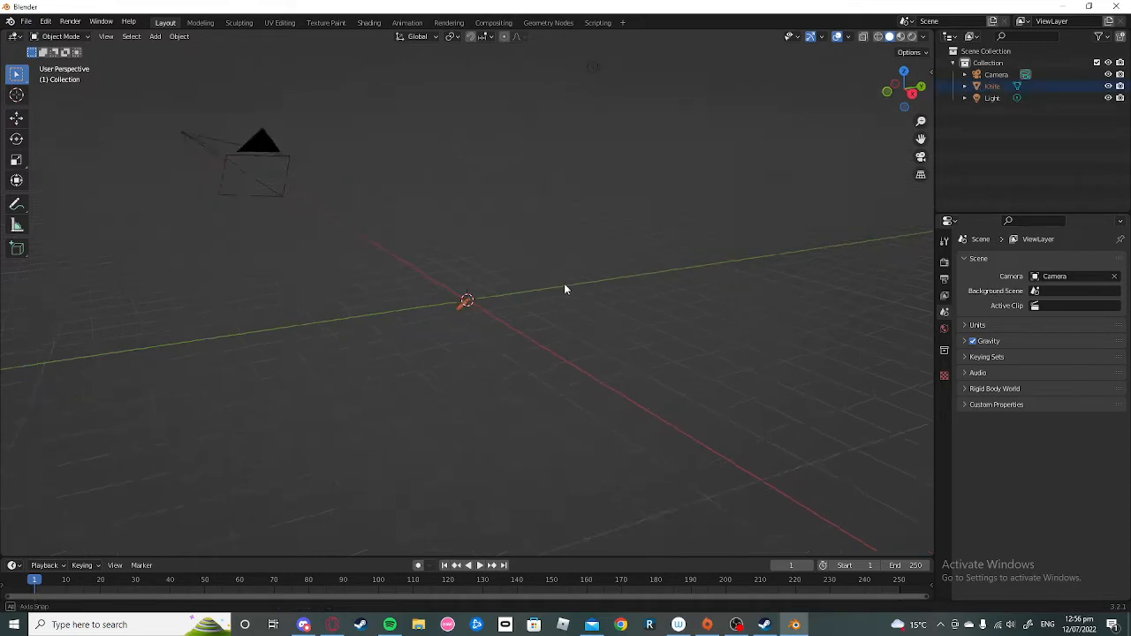
{"action": "middle_click_drag", "start_coordinate": [566, 288], "coordinate": [537, 307]}
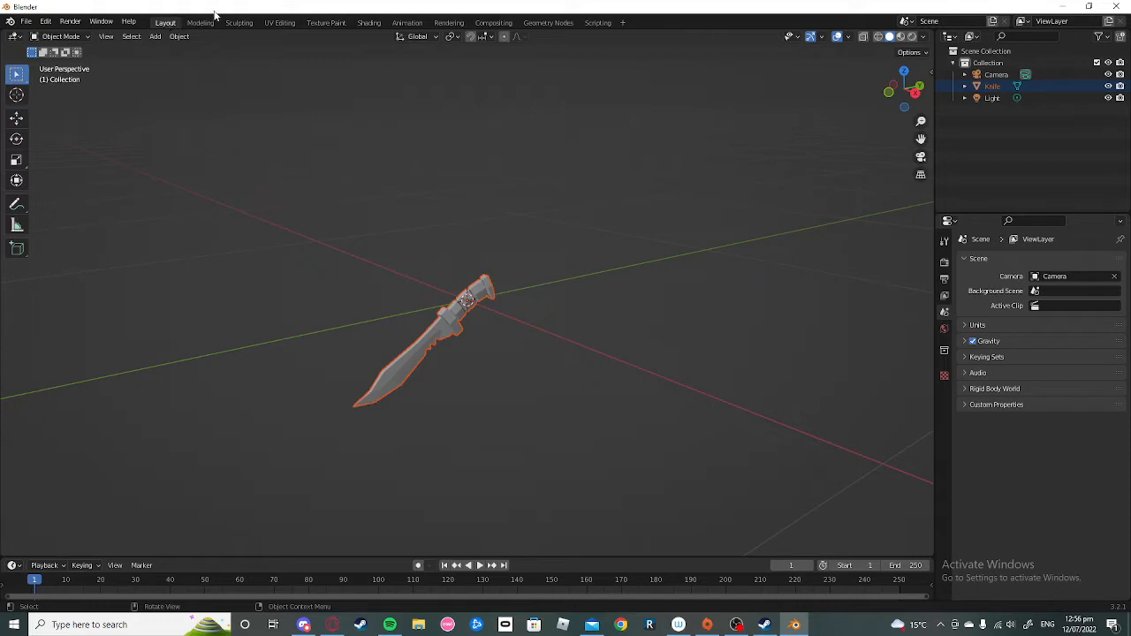
{"action": "middle_click_drag", "start_coordinate": [636, 242], "coordinate": [556, 236]}
Step: Select the knife, view it from the right side, and add an Image Texture to its Default OBJ material's base color
{"action": "left_click", "coordinate": [469, 308]}
{"action": "middle_click_drag", "start_coordinate": [447, 308], "coordinate": [517, 253]}
{"action": "key", "text": "KP_3"}
{"action": "scroll", "coordinate": [468, 273], "scroll_direction": "up", "scroll_amount": 6}
{"action": "middle_click_drag", "start_coordinate": [368, 322], "coordinate": [321, 273], "text": "shift"}
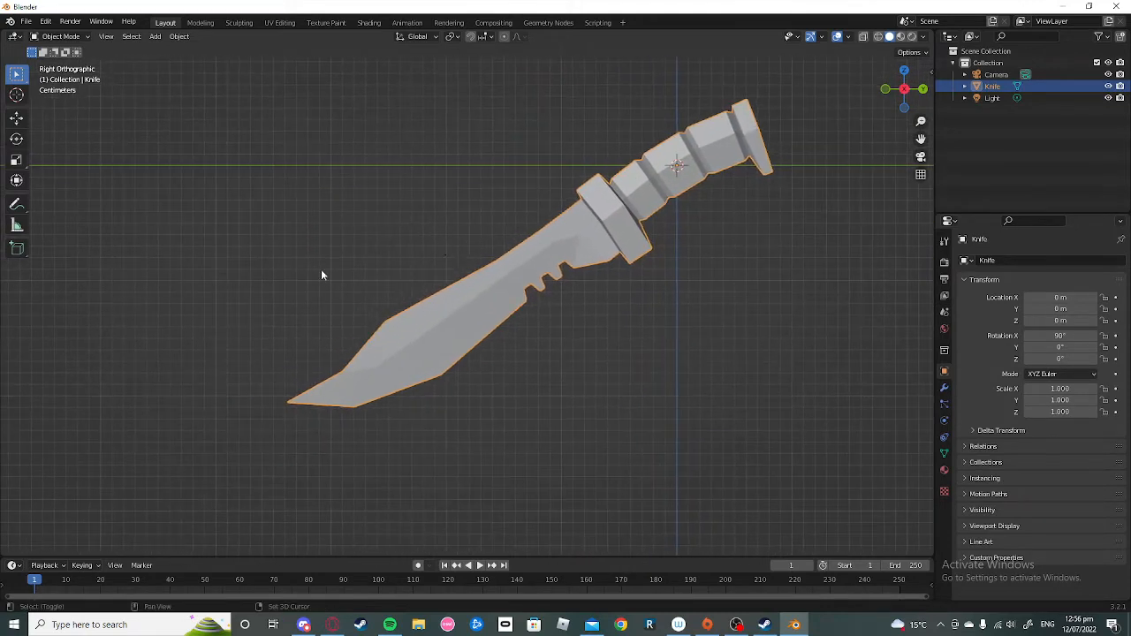
{"action": "left_click", "coordinate": [945, 471]}
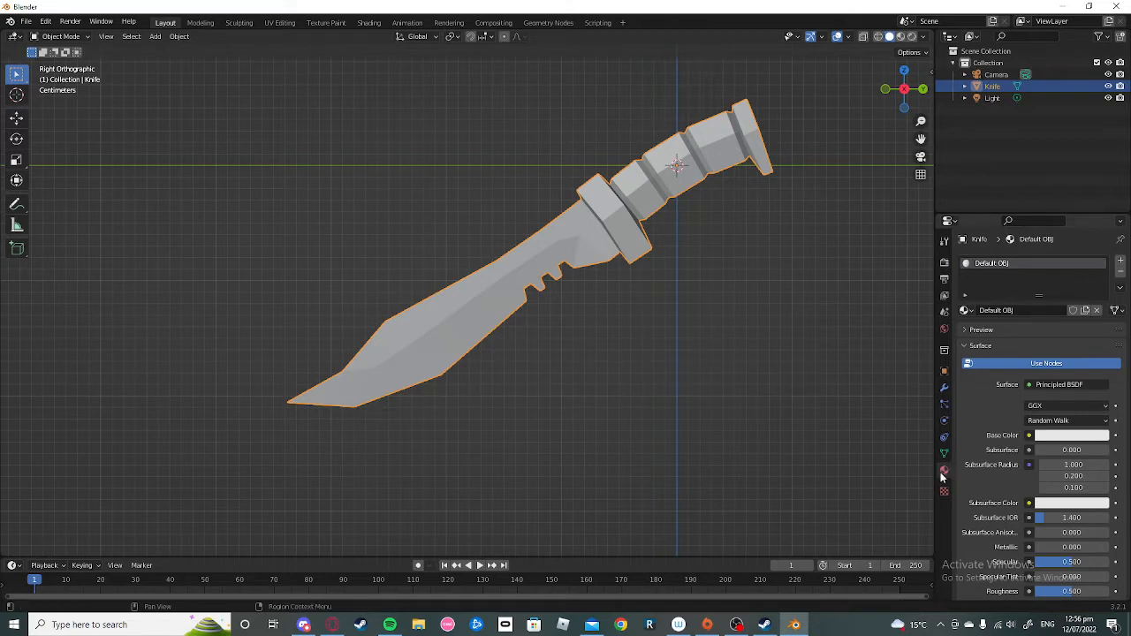
{"action": "left_click", "coordinate": [1029, 435]}
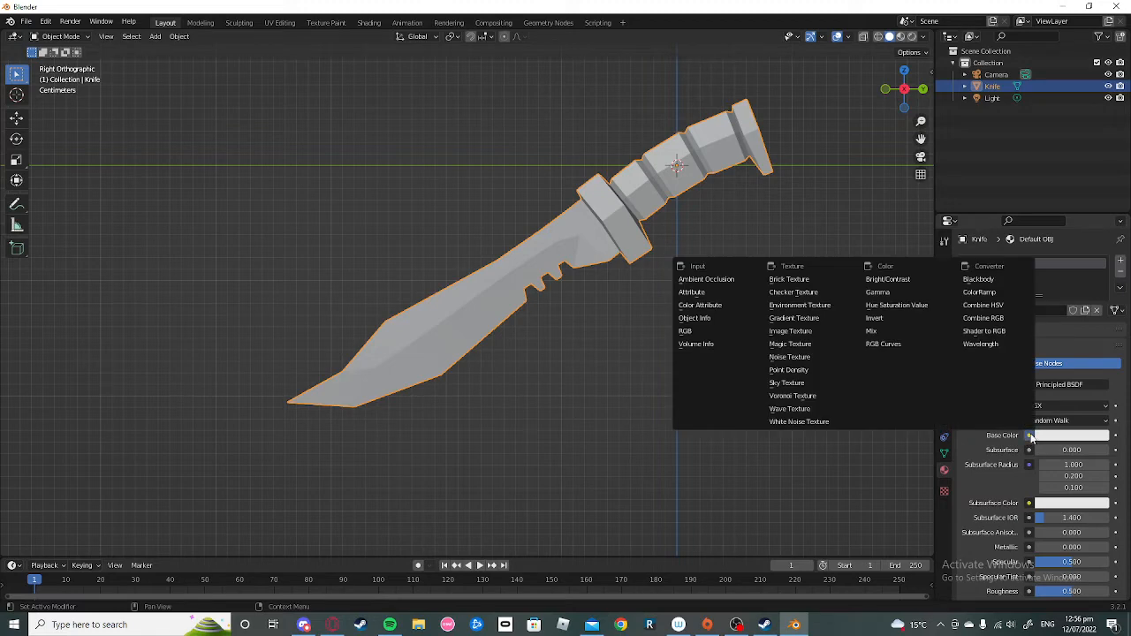
{"action": "left_click", "coordinate": [800, 332]}
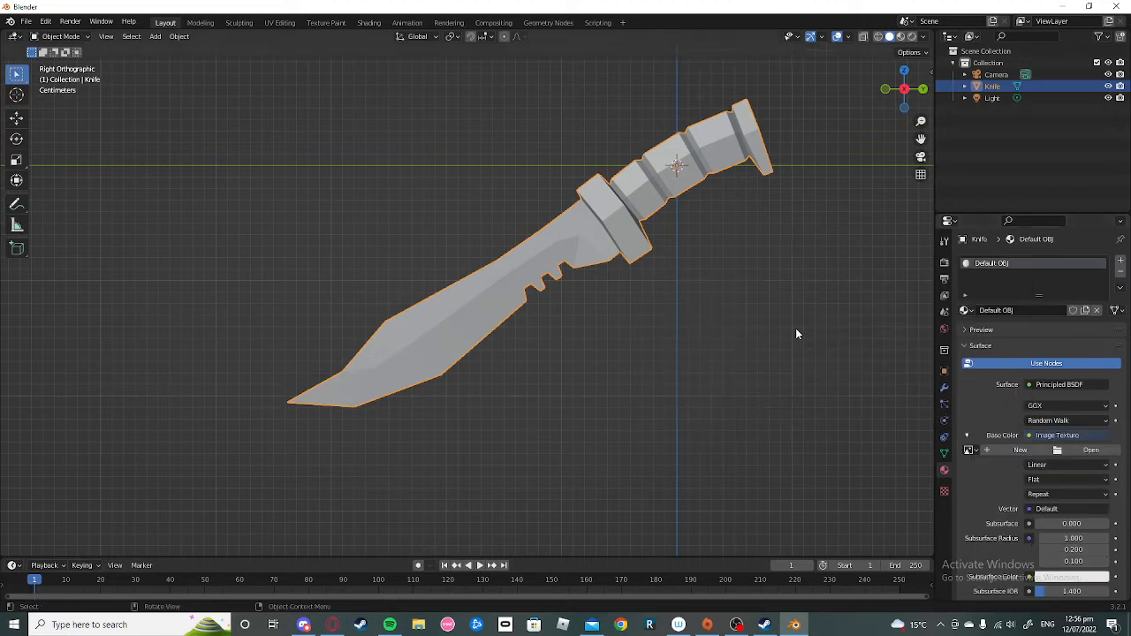
Step: Create a new blank image for the base color texture, filled with dark orange-brown at hue 0.049 and value 0.524
{"action": "left_click", "coordinate": [1026, 450]}
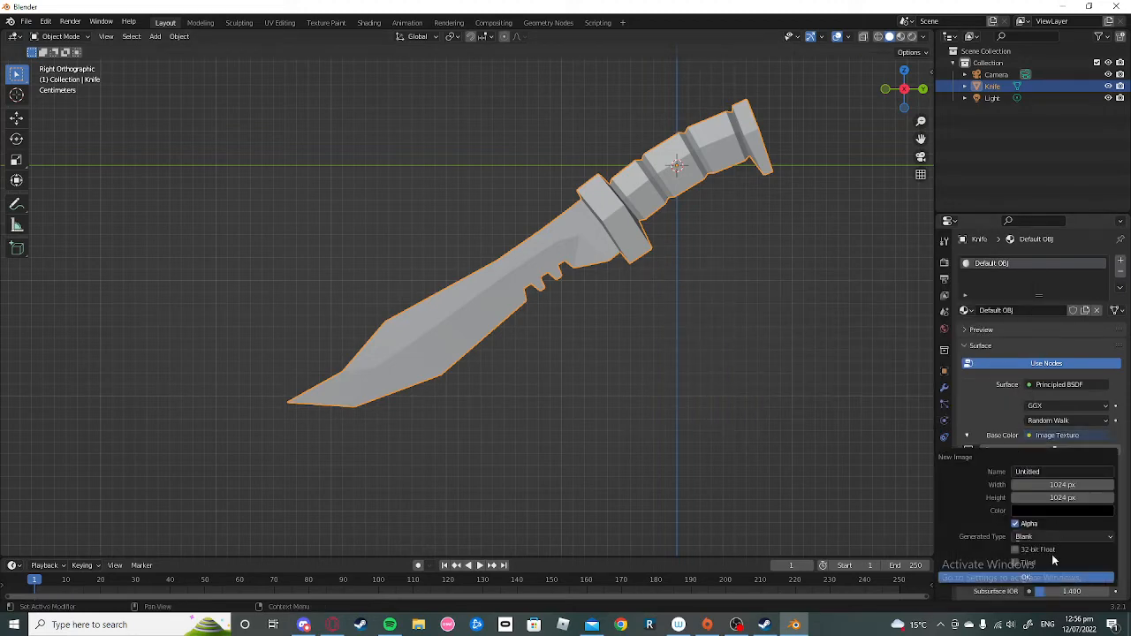
{"action": "left_click", "coordinate": [1057, 510]}
{"action": "left_click_drag", "start_coordinate": [1109, 405], "coordinate": [1040, 434]}
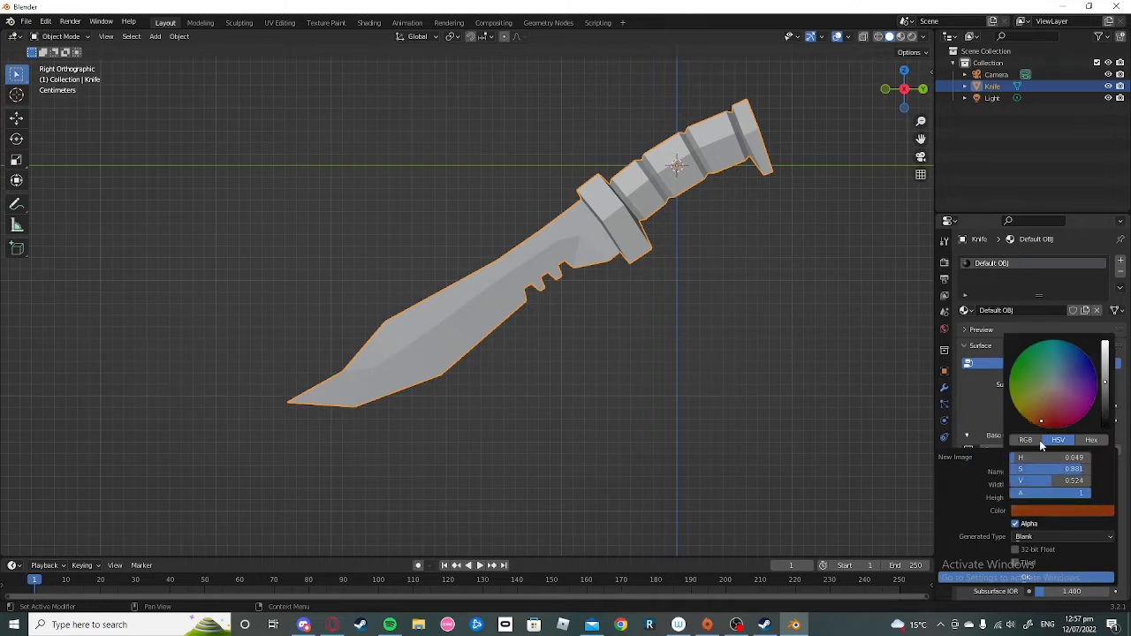
{"action": "left_click", "coordinate": [1021, 577]}
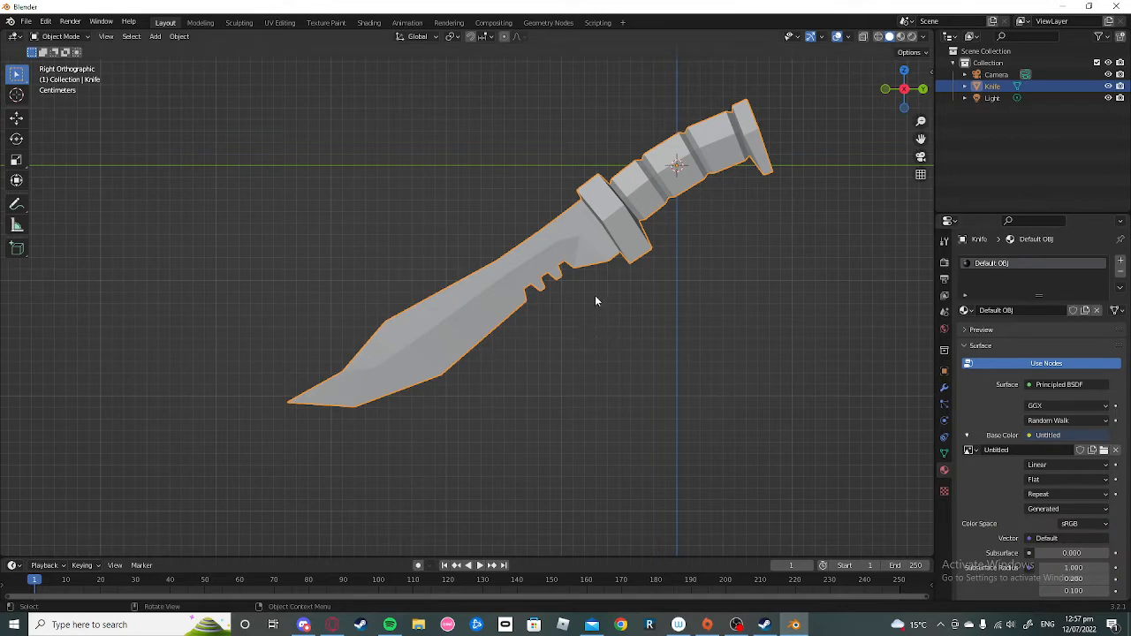
Step: Switch the viewport shading to Material Preview and return to the right orthographic view of the knife
{"action": "key", "text": "z"}
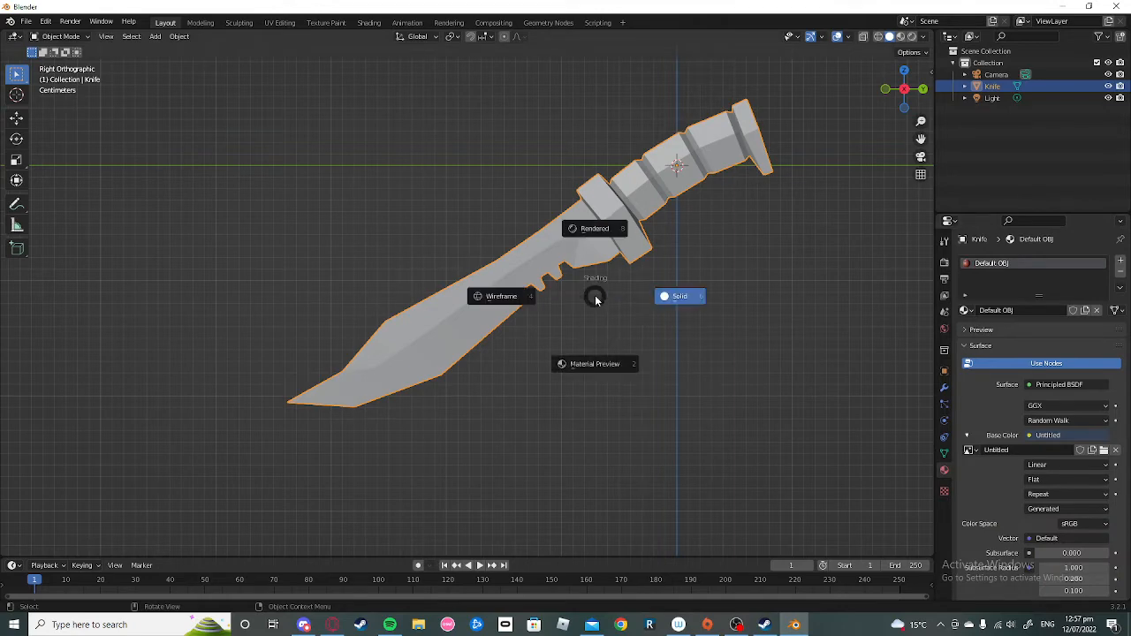
{"action": "left_click", "coordinate": [591, 377]}
{"action": "mouse_move", "coordinate": [591, 376]}
{"action": "middle_mouse_down"}
{"action": "mouse_move", "coordinate": [689, 313]}
{"action": "mouse_move", "coordinate": [397, 347]}
{"action": "mouse_move", "coordinate": [613, 323]}
{"action": "mouse_move", "coordinate": [539, 369]}
{"action": "mouse_move", "coordinate": [545, 354]}
{"action": "middle_mouse_up"}
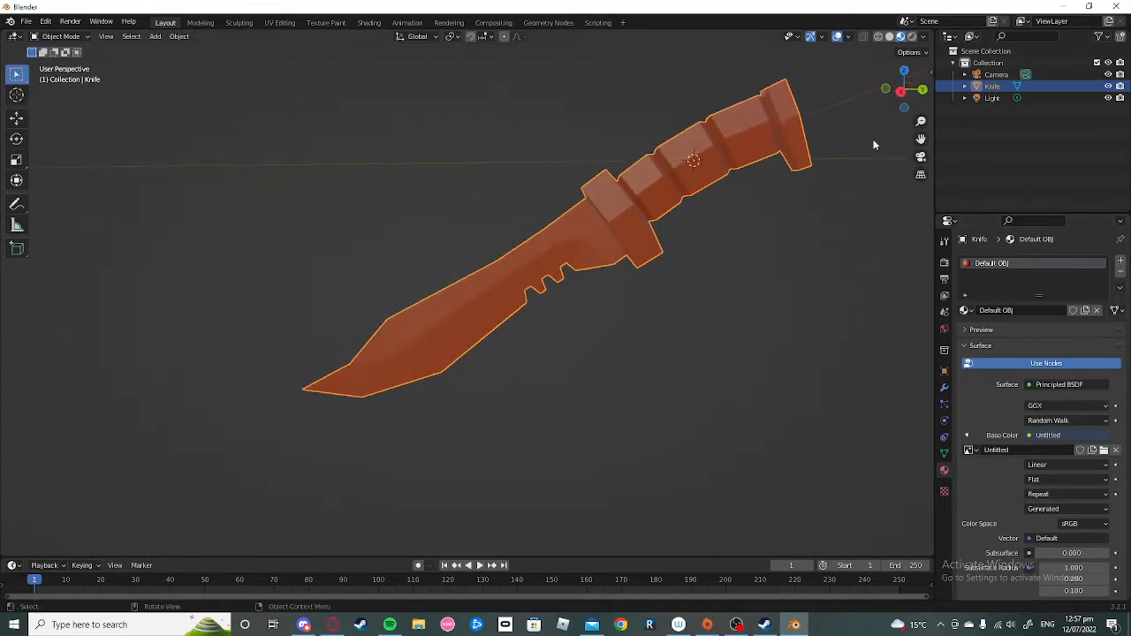
{"action": "middle_click_drag", "start_coordinate": [174, 268], "coordinate": [233, 259]}
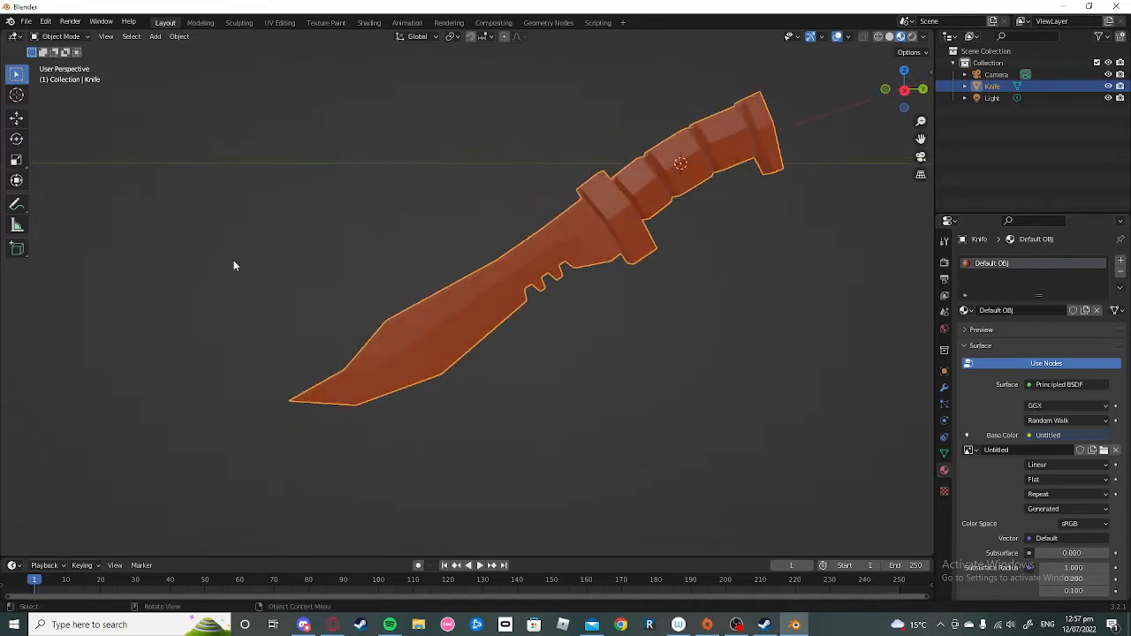
{"action": "key", "text": "KP_3"}
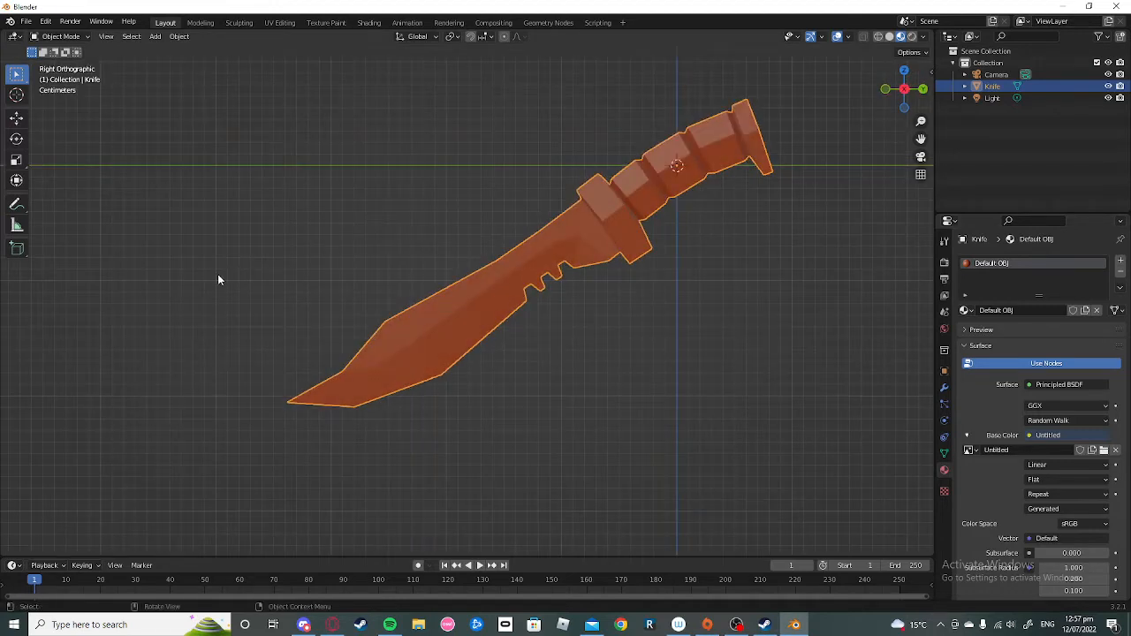
Step: Enter Edit Mode on the knife with face selection and X-ray enabled, and deselect all faces
{"action": "key", "text": "Tab"}
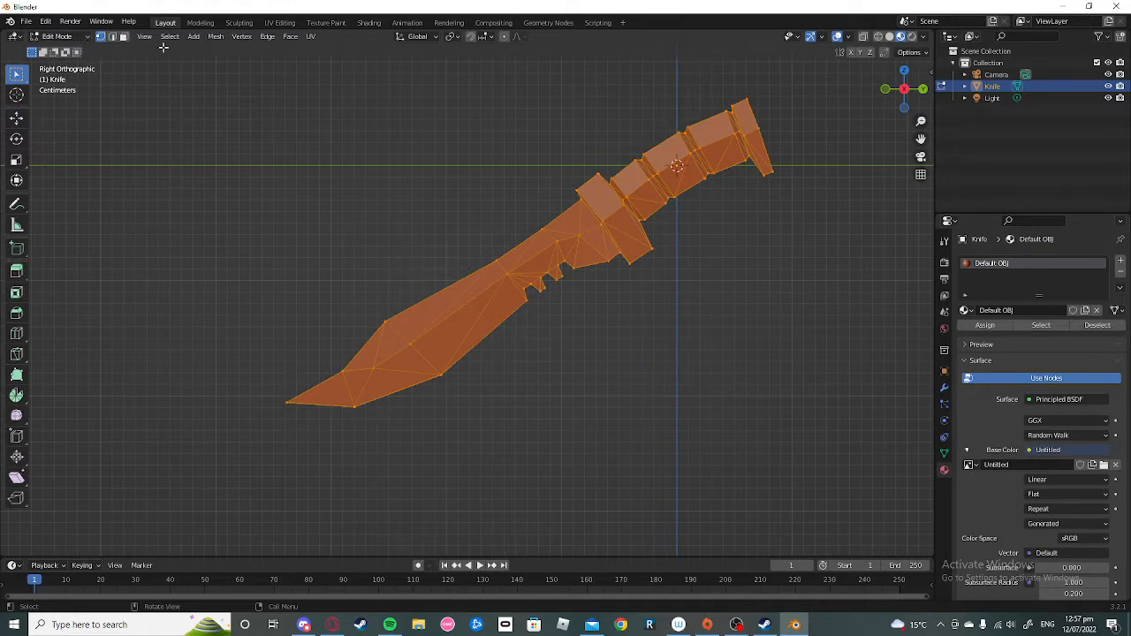
{"action": "left_click", "coordinate": [124, 37]}
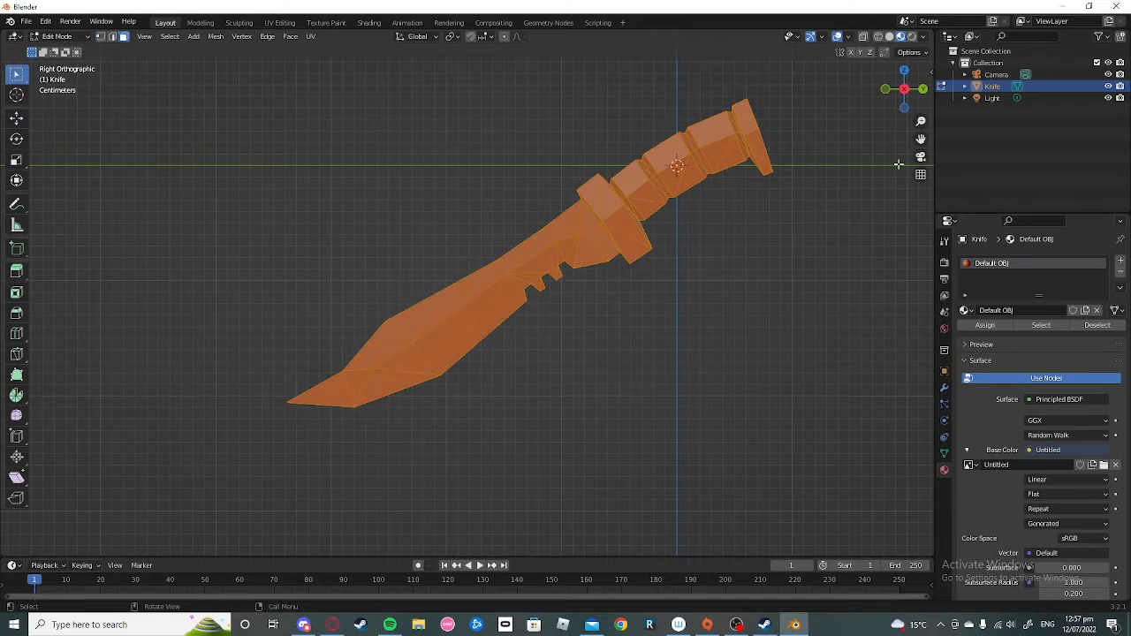
{"action": "left_click", "coordinate": [864, 37]}
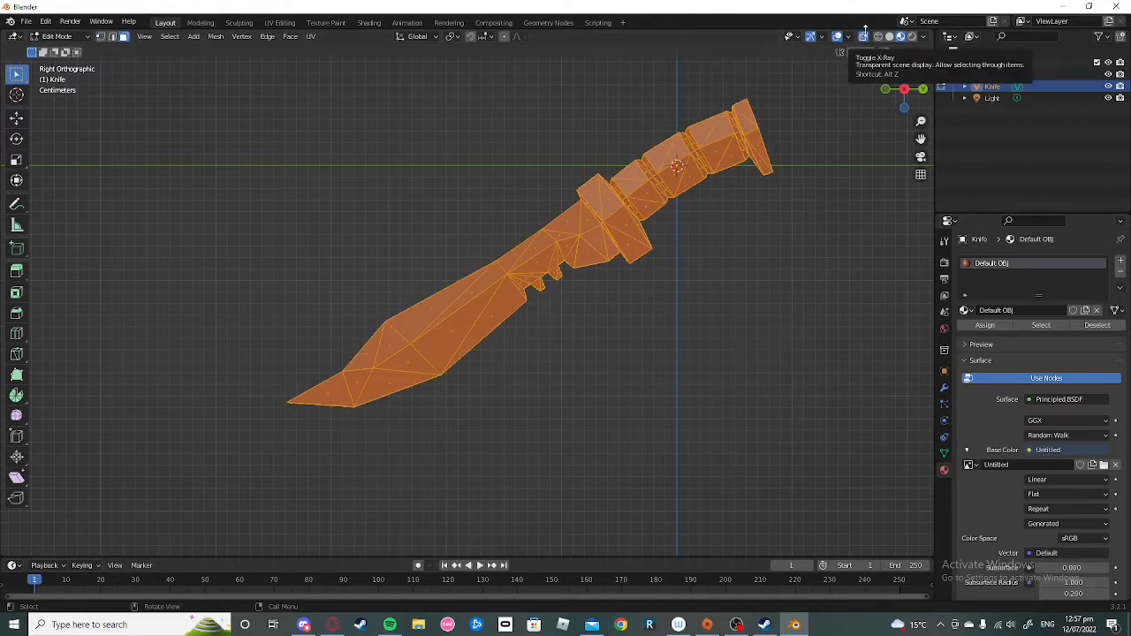
{"action": "left_click", "coordinate": [688, 339]}
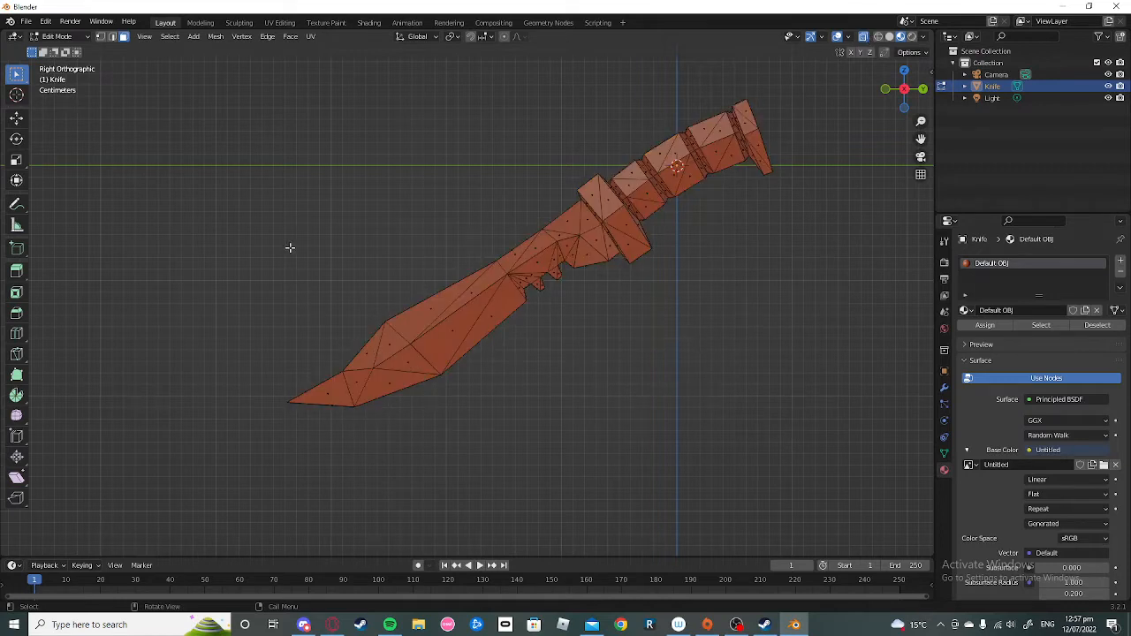
{"action": "left_click_drag", "start_coordinate": [210, 241], "coordinate": [476, 450], "text": "shift"}
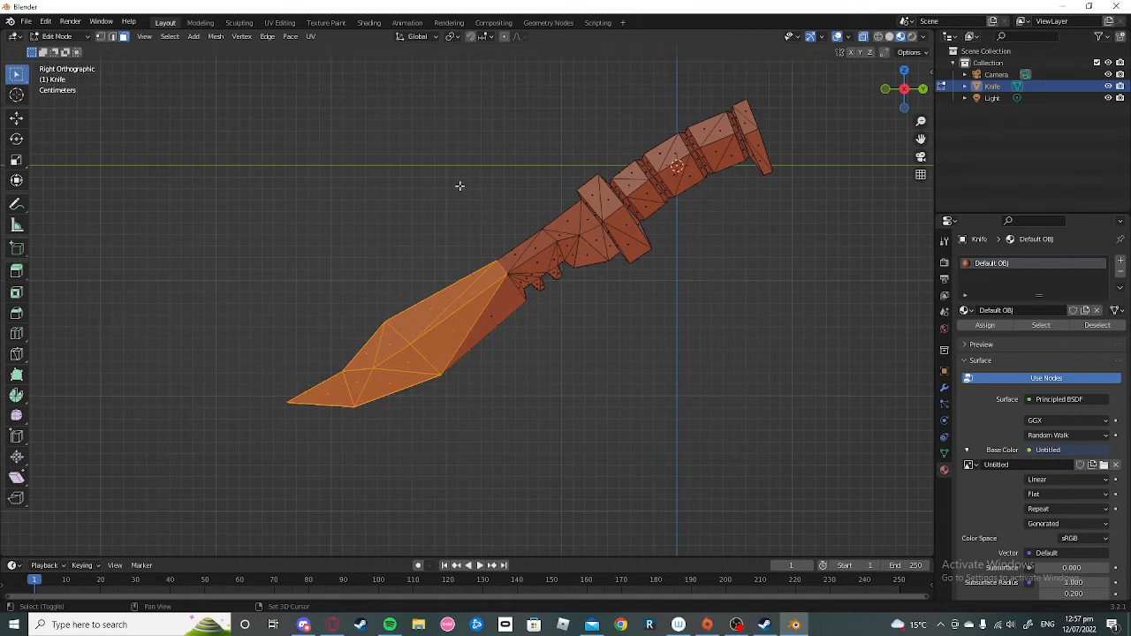
{"action": "left_click_drag", "start_coordinate": [459, 186], "coordinate": [590, 345]}
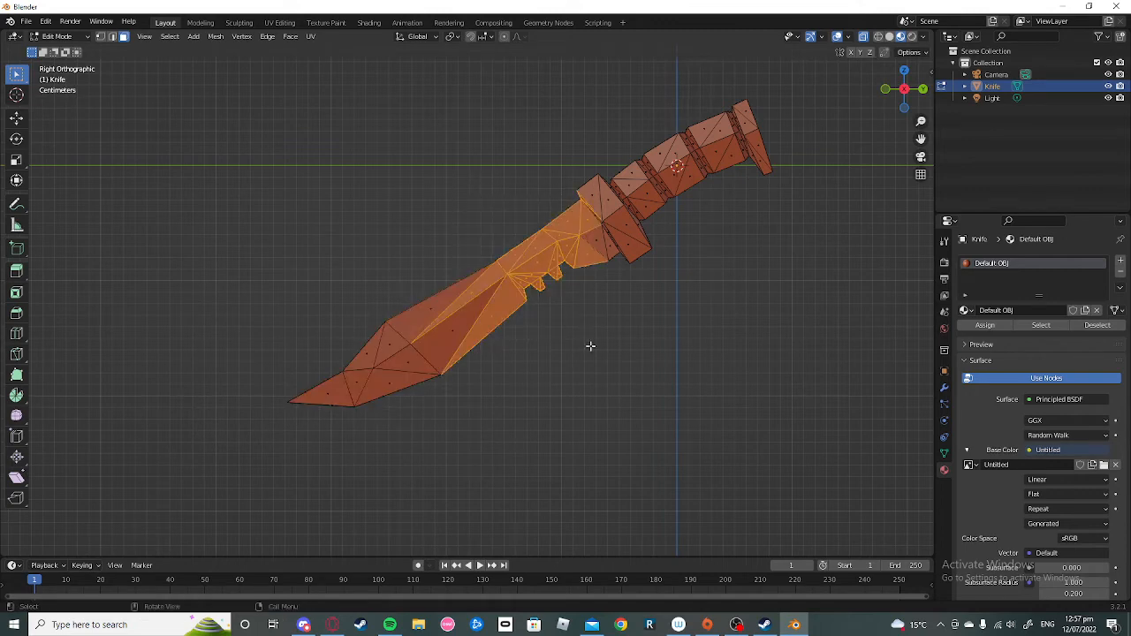
{"action": "left_click", "coordinate": [384, 209]}
Step: Select all faces of the knife's blade through the mesh, from the tip up to the guard
{"action": "left_click_drag", "start_coordinate": [224, 227], "coordinate": [495, 486], "text": "shift"}
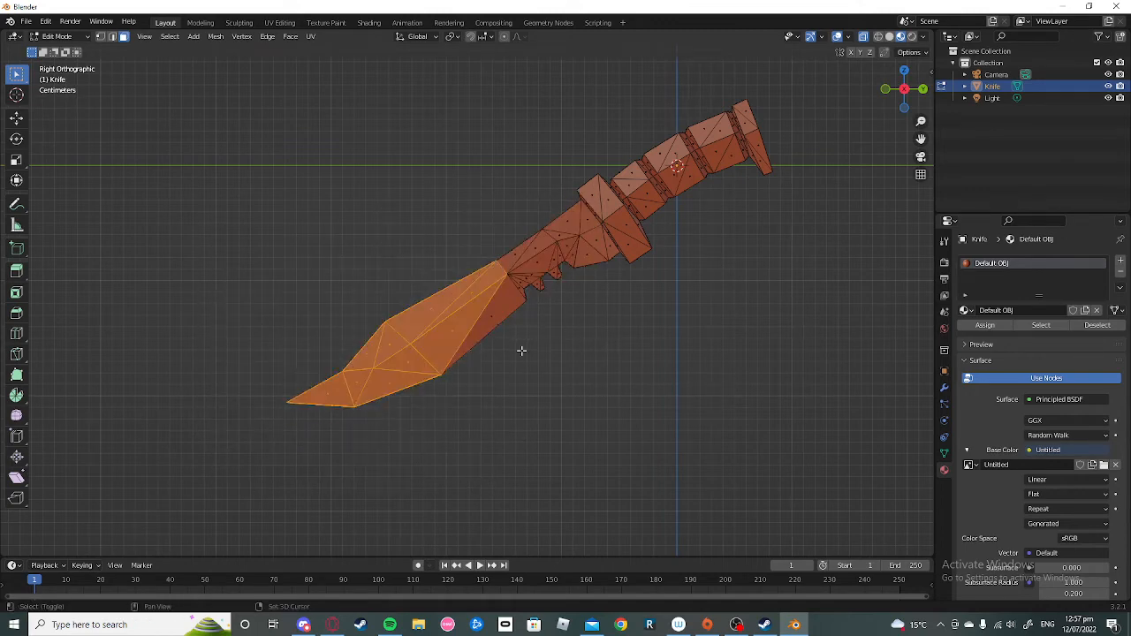
{"action": "left_click_drag", "start_coordinate": [470, 231], "coordinate": [604, 400], "text": "shift"}
{"action": "left_click_drag", "start_coordinate": [544, 216], "coordinate": [590, 243], "text": "shift"}
{"action": "scroll", "coordinate": [612, 276], "scroll_direction": "up", "scroll_amount": 6}
{"action": "middle_click_drag", "start_coordinate": [663, 272], "coordinate": [94, 427], "text": "shift"}
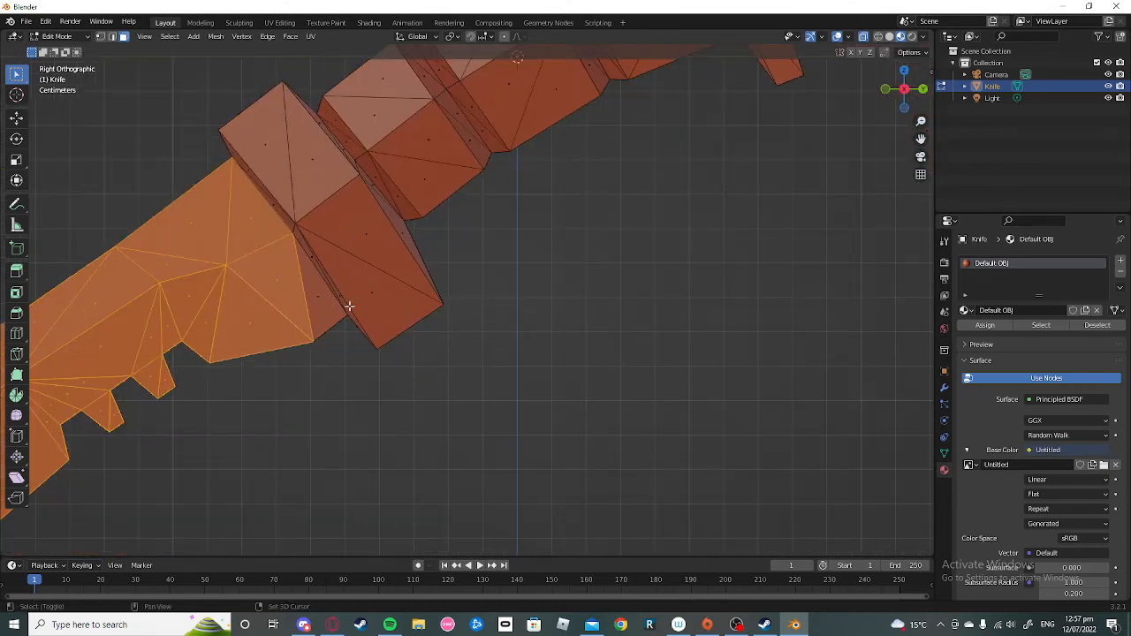
{"action": "left_click_drag", "start_coordinate": [300, 289], "coordinate": [334, 345], "text": "shift"}
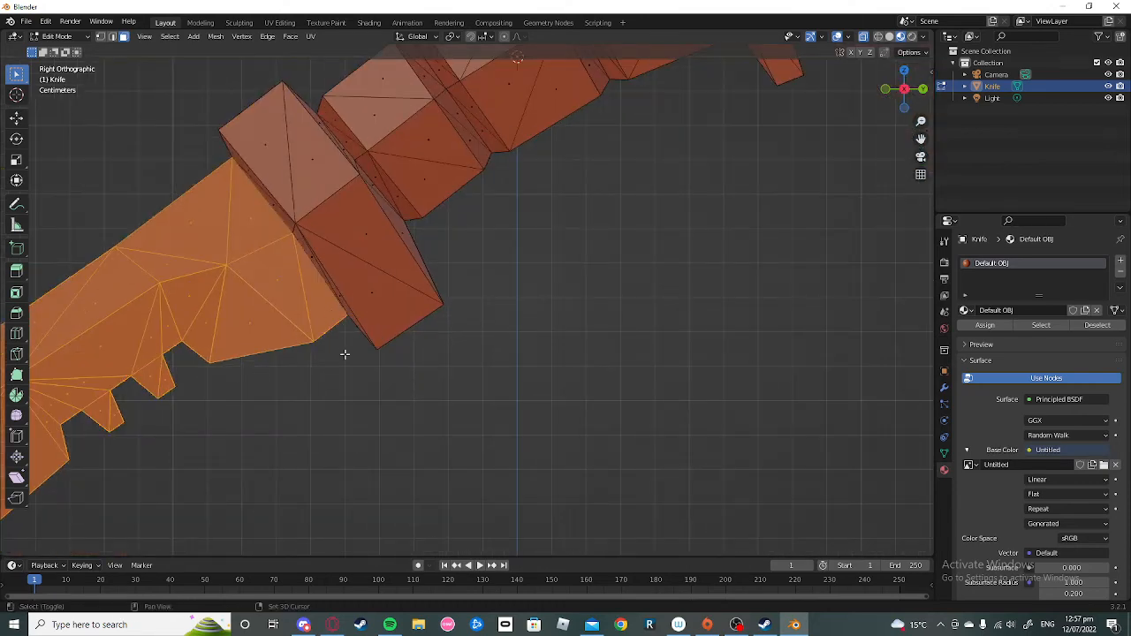
{"action": "scroll", "coordinate": [297, 400], "scroll_direction": "down", "scroll_amount": 5}
{"action": "middle_click_drag", "start_coordinate": [297, 399], "coordinate": [384, 371], "text": "shift"}
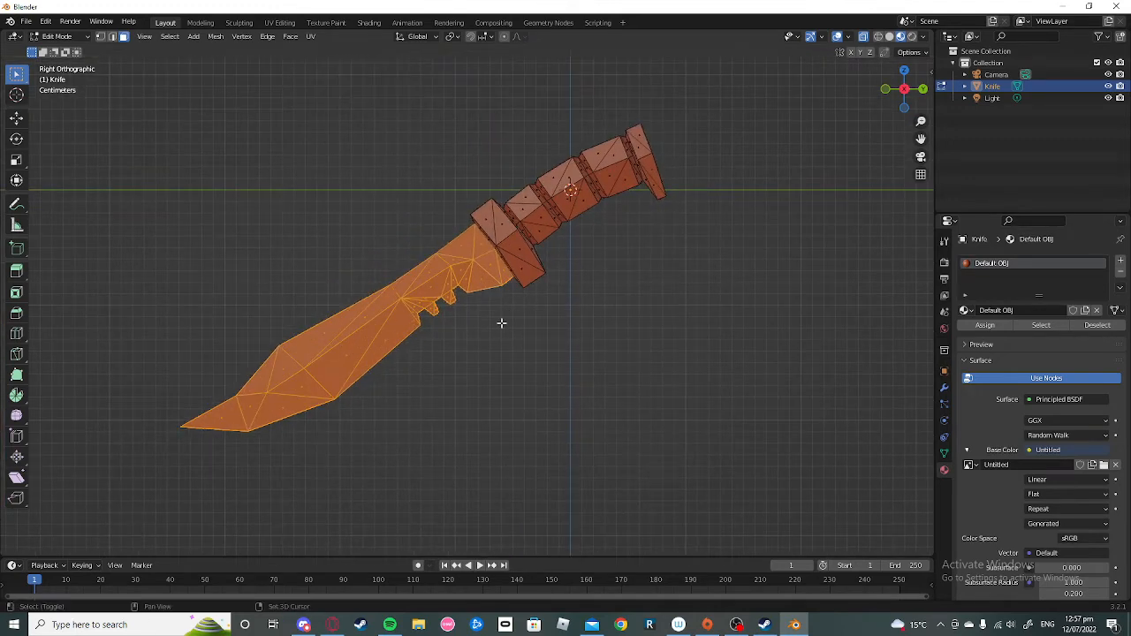
Step: Add a second material slot with a new material and assign it to the selected blade faces
{"action": "scroll", "coordinate": [585, 269], "scroll_direction": "down", "scroll_amount": 6}
{"action": "middle_click_drag", "start_coordinate": [580, 270], "coordinate": [437, 341], "text": "shift"}
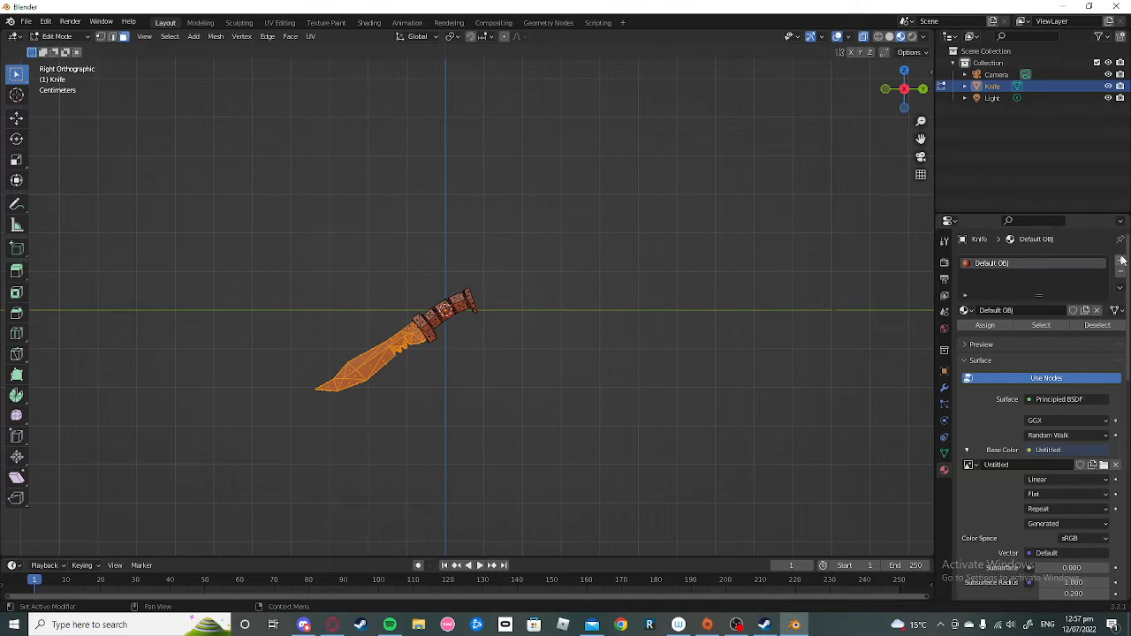
{"action": "left_click", "coordinate": [1121, 261]}
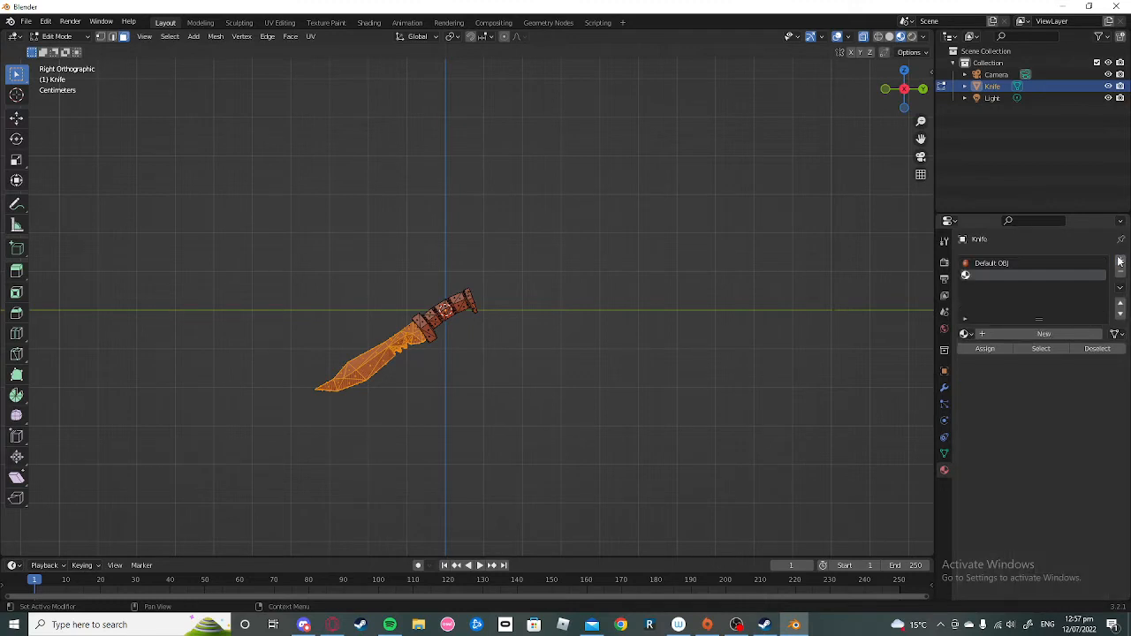
{"action": "left_click", "coordinate": [1013, 335]}
{"action": "left_click", "coordinate": [985, 349]}
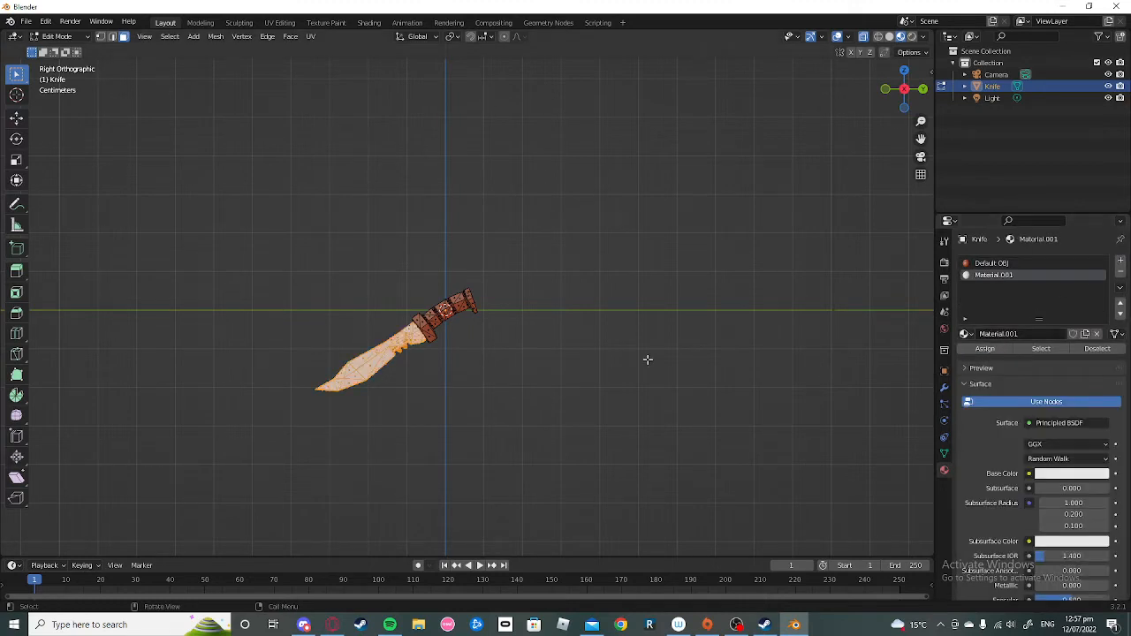
Step: Select the missed face on the blade's spine beside the guard and assign Material.001 to it
{"action": "scroll", "coordinate": [646, 356], "scroll_direction": "up", "scroll_amount": 6}
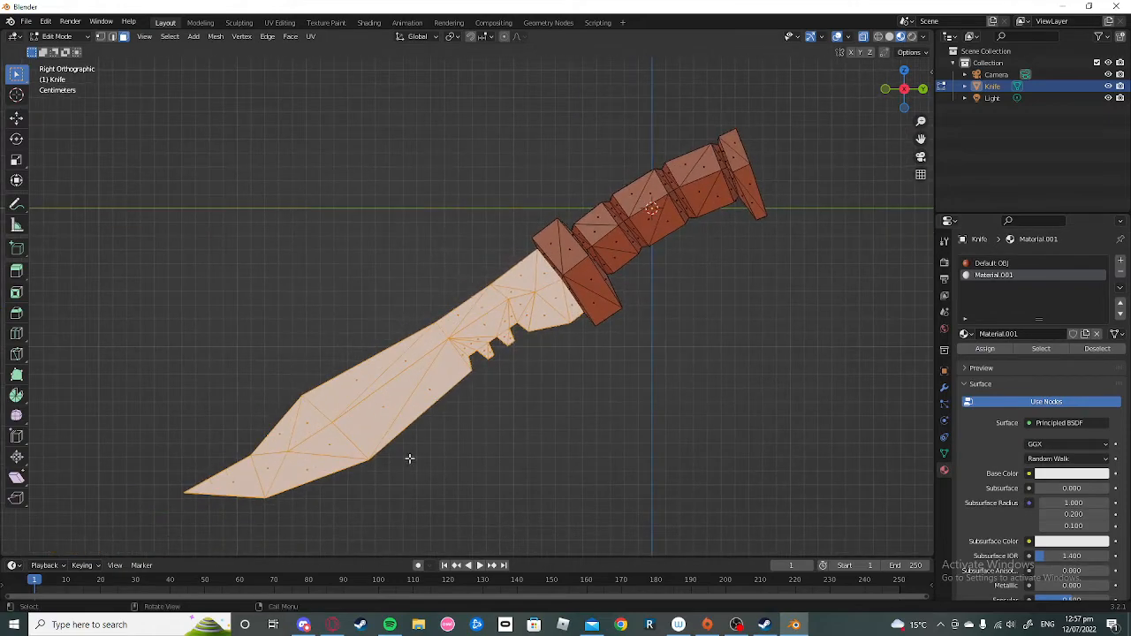
{"action": "left_click", "coordinate": [582, 419]}
{"action": "middle_click_drag", "start_coordinate": [481, 441], "coordinate": [560, 436]}
{"action": "scroll", "coordinate": [560, 437], "scroll_direction": "up", "scroll_amount": 4}
{"action": "middle_click_drag", "start_coordinate": [609, 335], "coordinate": [442, 555], "text": "shift"}
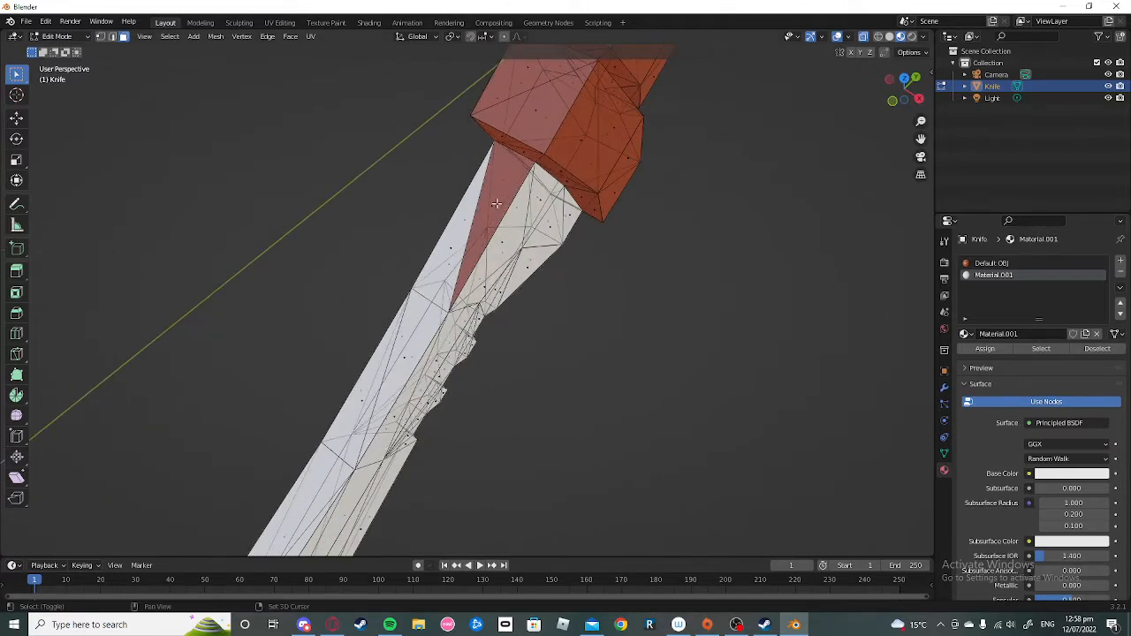
{"action": "left_click", "coordinate": [1022, 265]}
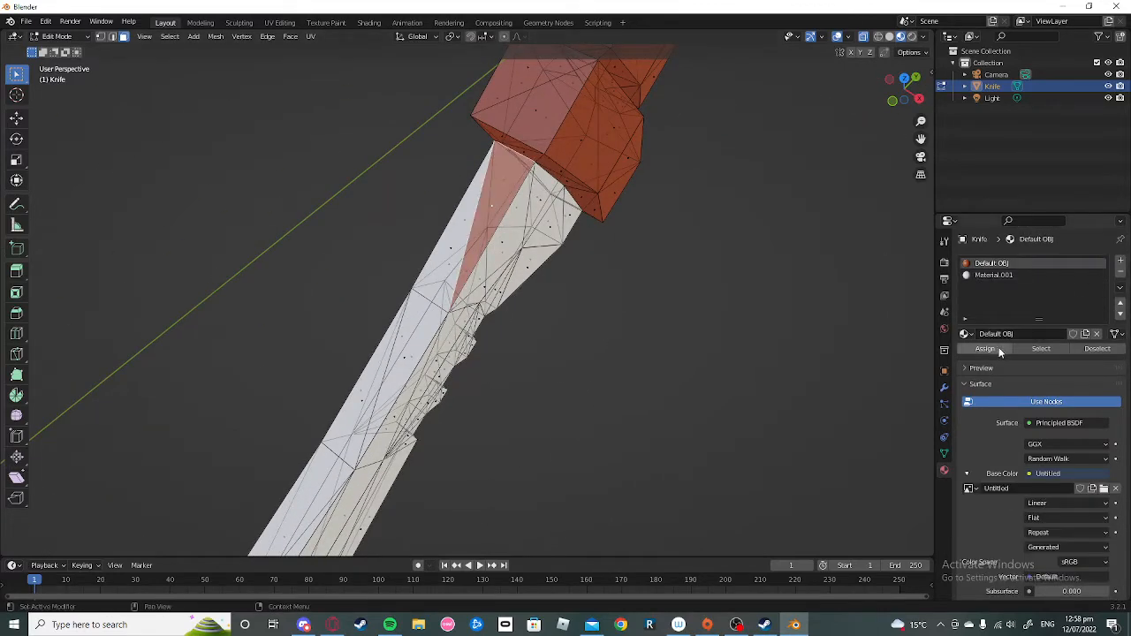
{"action": "left_click", "coordinate": [1015, 277]}
{"action": "left_click", "coordinate": [984, 348]}
{"action": "left_click", "coordinate": [725, 352]}
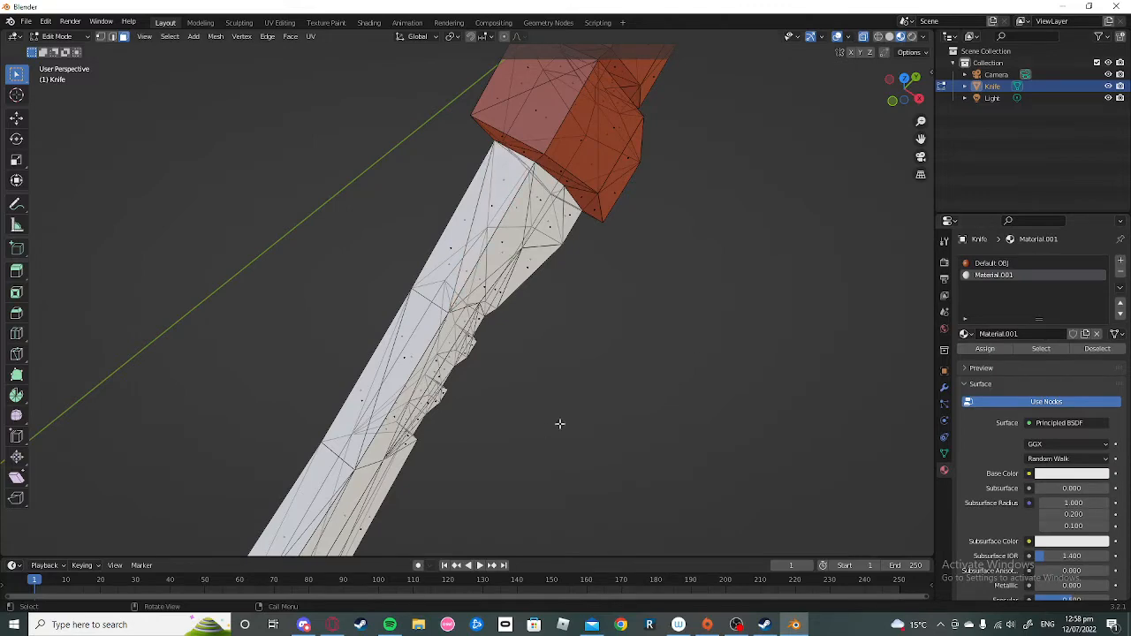
Step: Link an Image Texture to the Base Color of the blade's Material.001
{"action": "middle_click_drag", "start_coordinate": [560, 424], "coordinate": [477, 328]}
{"action": "scroll", "coordinate": [534, 357], "scroll_direction": "down", "scroll_amount": 6}
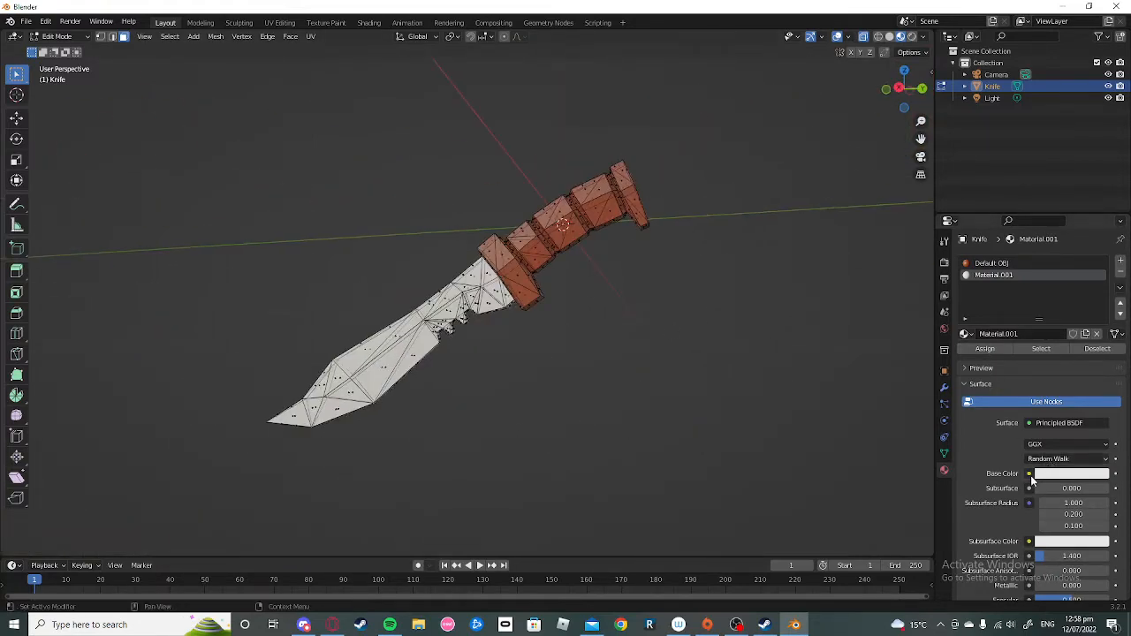
{"action": "left_click", "coordinate": [1029, 475]}
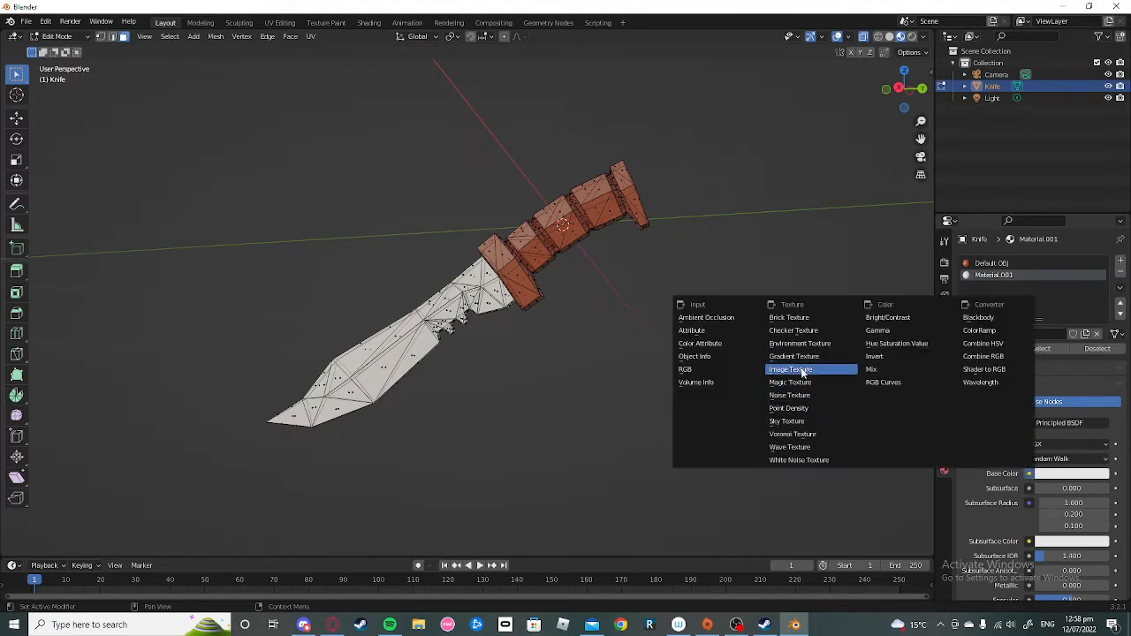
{"action": "left_click", "coordinate": [801, 368]}
Step: Load aluminum1.png from the Pictures folder as the blade material's base color image
{"action": "left_click", "coordinate": [1090, 489]}
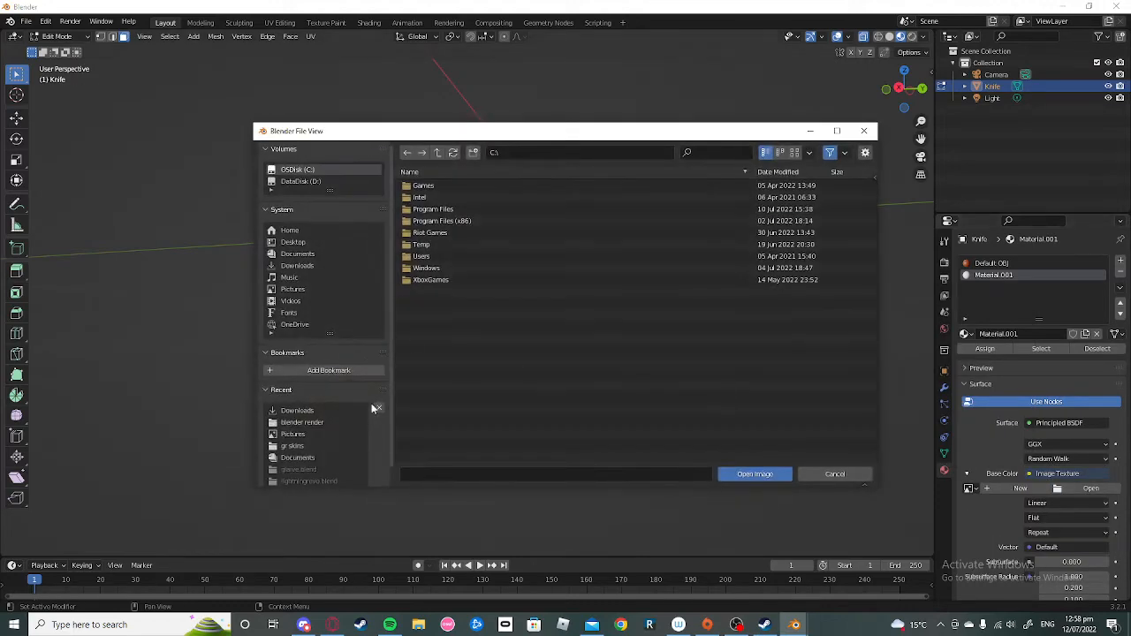
{"action": "left_click", "coordinate": [293, 434]}
{"action": "scroll", "coordinate": [624, 335], "scroll_direction": "down", "scroll_amount": 6}
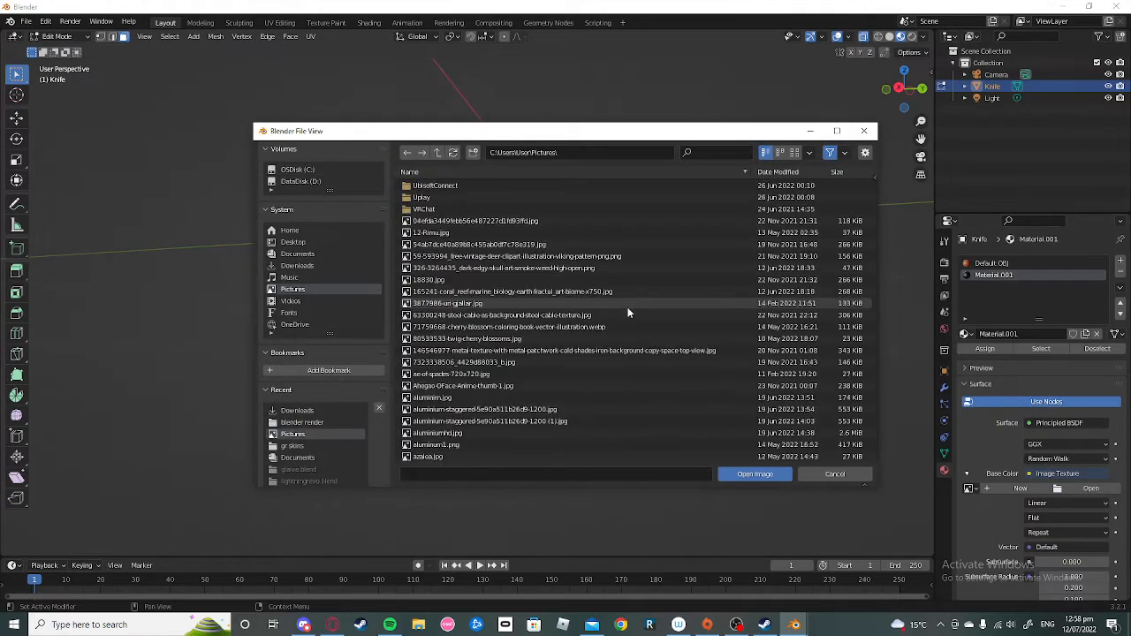
{"action": "scroll", "coordinate": [621, 329], "scroll_direction": "up", "scroll_amount": 5}
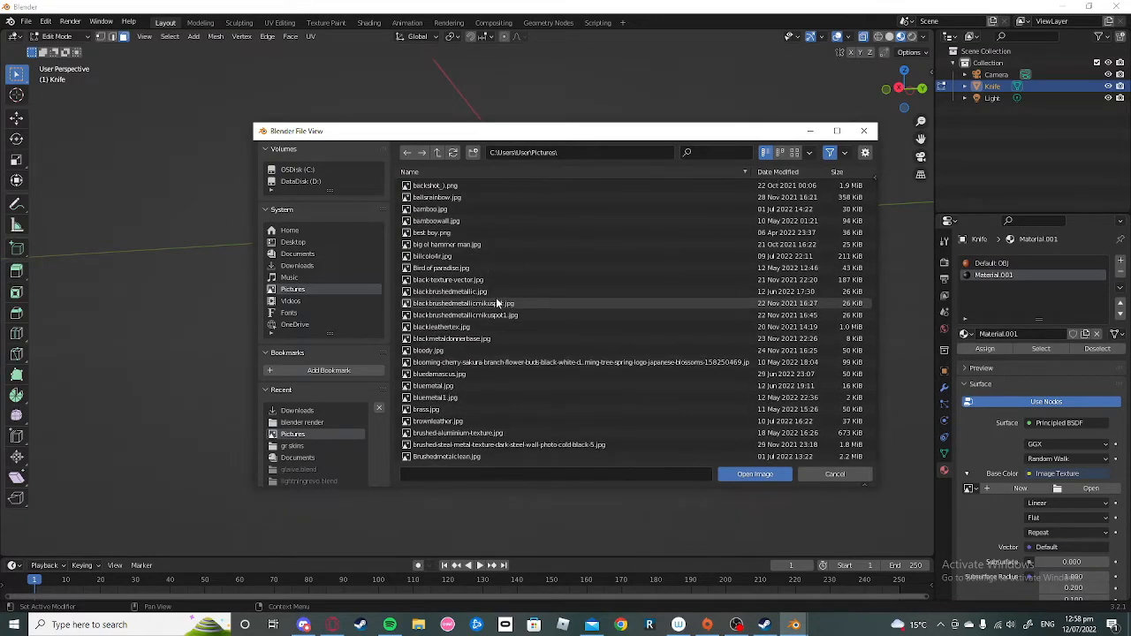
{"action": "scroll", "coordinate": [496, 303], "scroll_direction": "up", "scroll_amount": 6}
{"action": "double_click", "coordinate": [461, 303]}
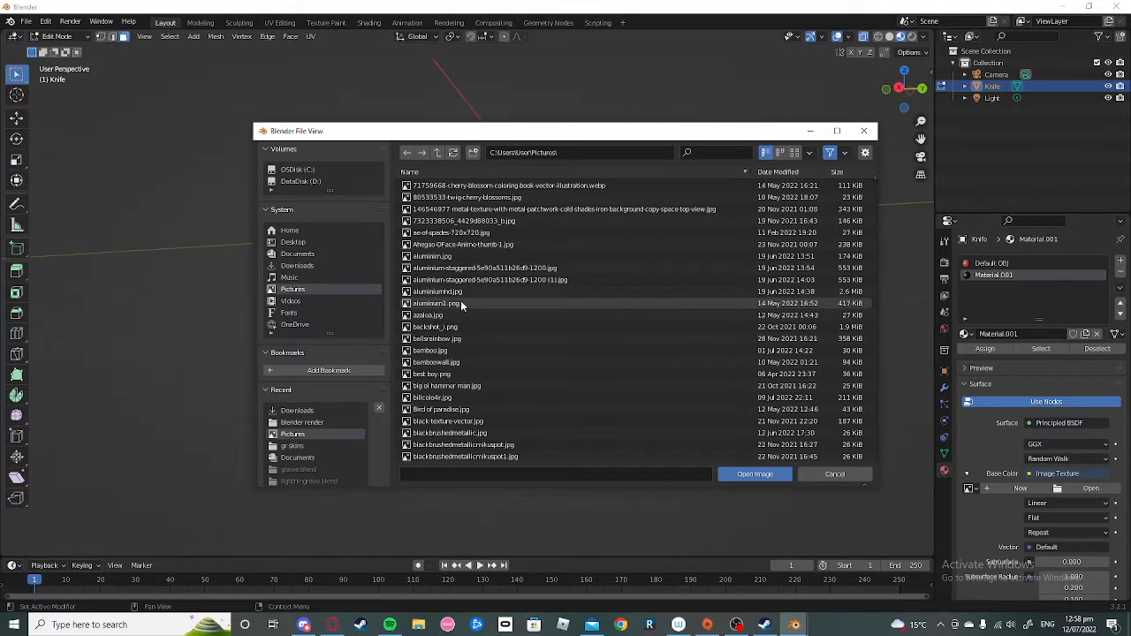
{"action": "mouse_move", "coordinate": [423, 316]}
{"action": "middle_mouse_down"}
{"action": "mouse_move", "coordinate": [577, 328]}
{"action": "mouse_move", "coordinate": [433, 327]}
{"action": "middle_mouse_up"}
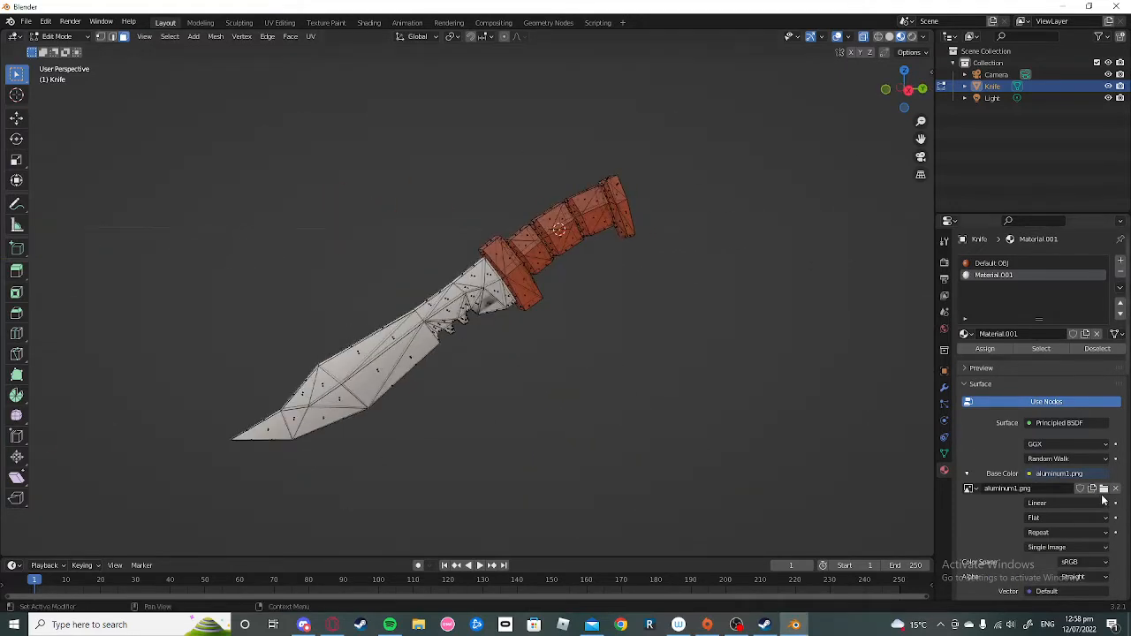
Step: Replace the blade's base color image with aluminiumhd.jpg from the Pictures folder
{"action": "left_click", "coordinate": [1104, 488]}
{"action": "scroll", "coordinate": [428, 339], "scroll_direction": "down", "scroll_amount": 5}
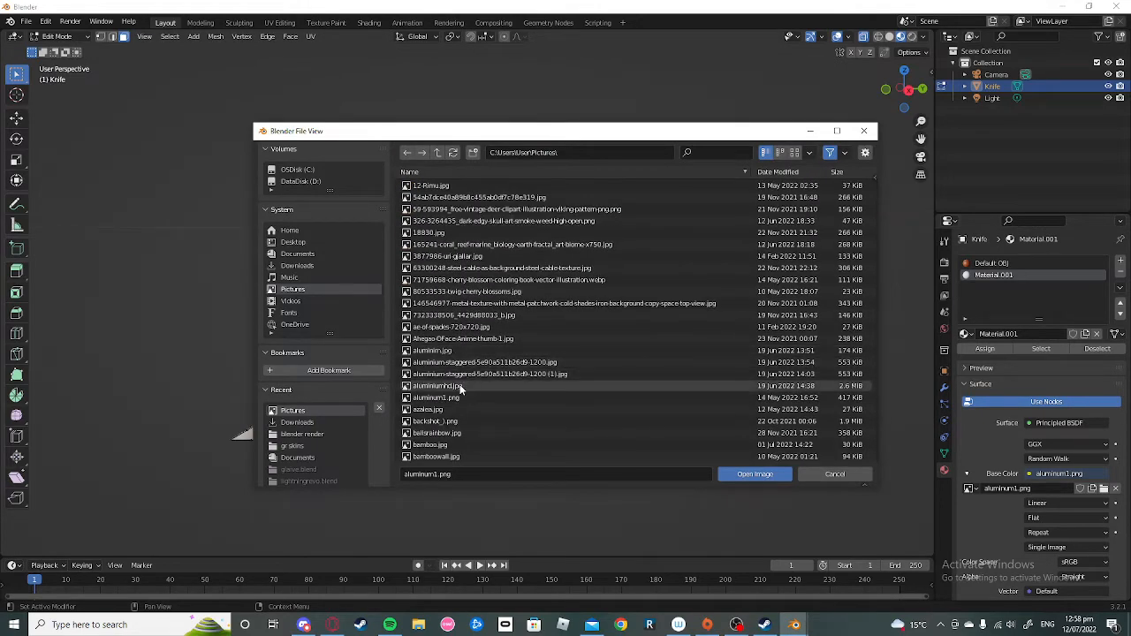
{"action": "double_click", "coordinate": [459, 389]}
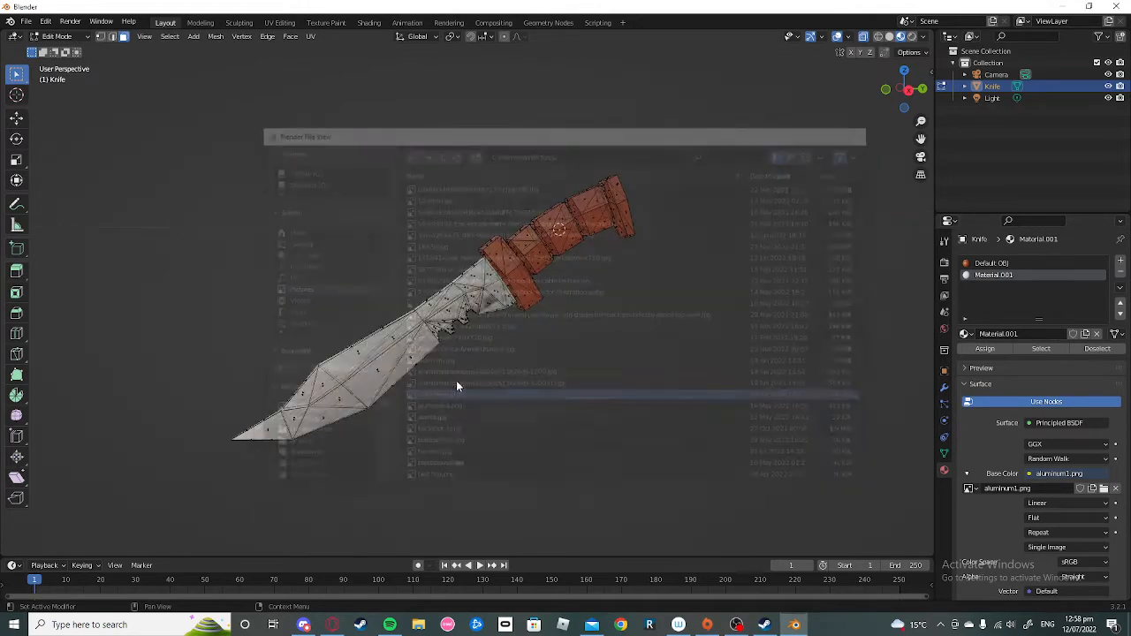
{"action": "middle_click_drag", "start_coordinate": [503, 336], "coordinate": [566, 336]}
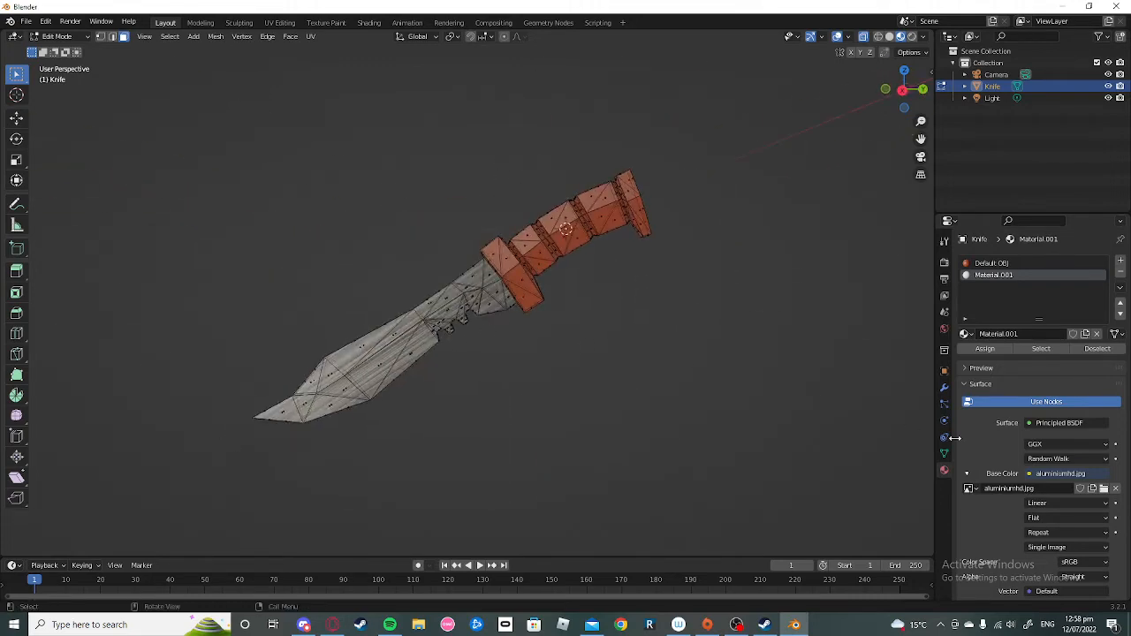
Step: Set the Metallic value of the blade material to 1.000
{"action": "scroll", "coordinate": [1005, 448], "scroll_direction": "down", "scroll_amount": 2}
{"action": "scroll", "coordinate": [1004, 442], "scroll_direction": "down", "scroll_amount": 7}
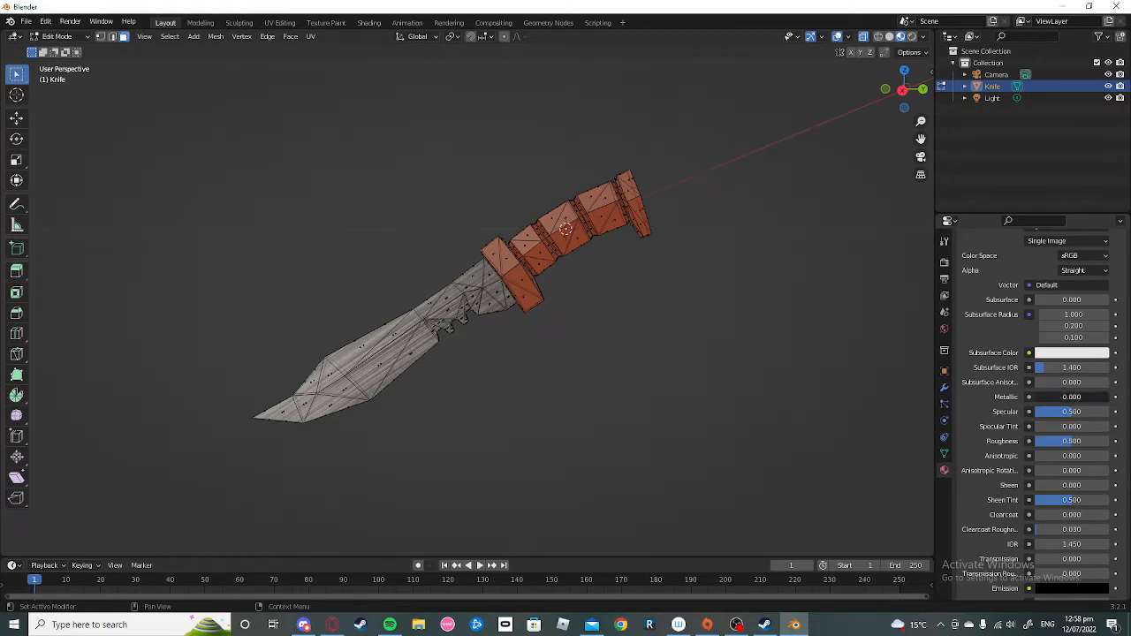
{"action": "left_click_drag", "start_coordinate": [1044, 396], "coordinate": [1110, 396]}
{"action": "middle_click_drag", "start_coordinate": [403, 372], "coordinate": [407, 346]}
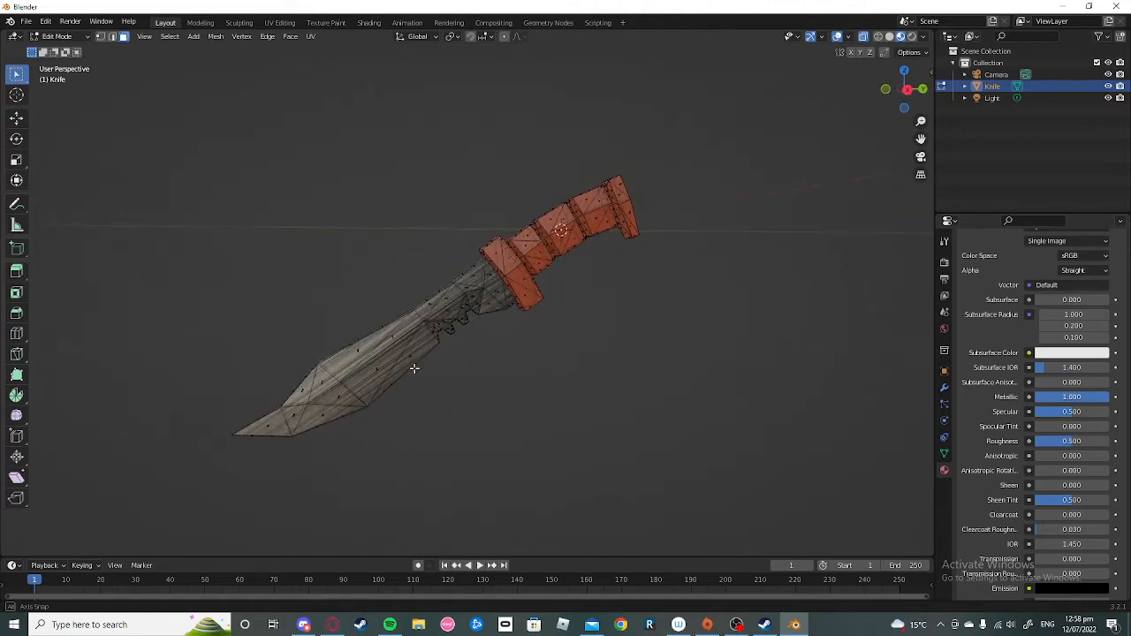
Step: View the knife in right orthographic projection and split the 3D viewport into two side-by-side areas
{"action": "key", "text": "KP_3"}
{"action": "right_click", "coordinate": [404, 345]}
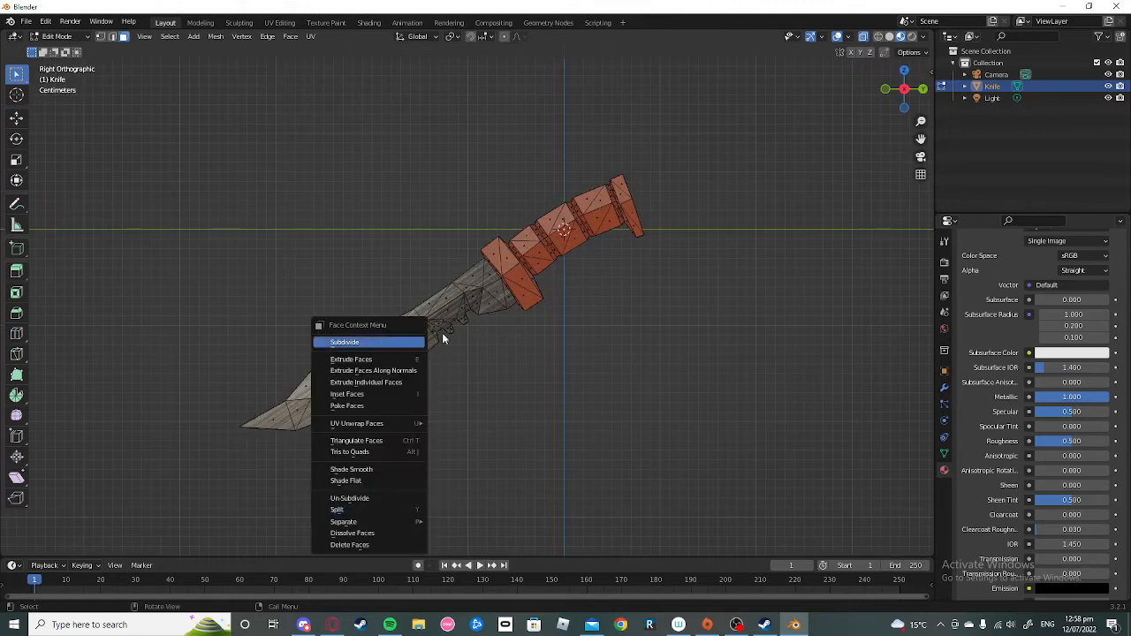
{"action": "middle_click_drag", "start_coordinate": [380, 337], "coordinate": [492, 339], "text": "shift"}
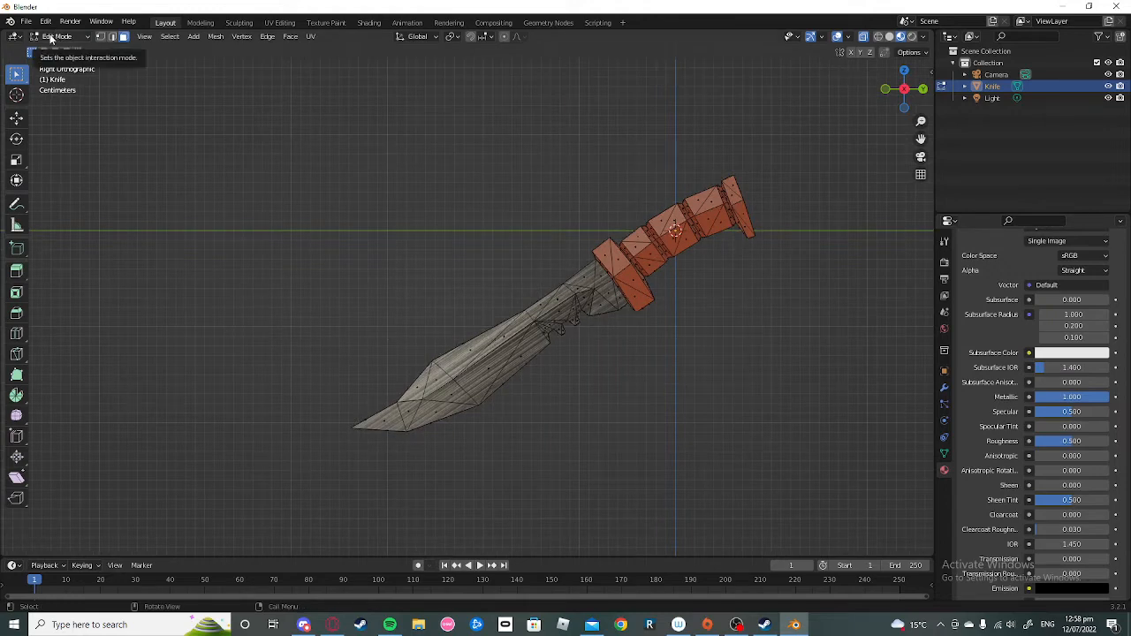
{"action": "left_click", "coordinate": [53, 36]}
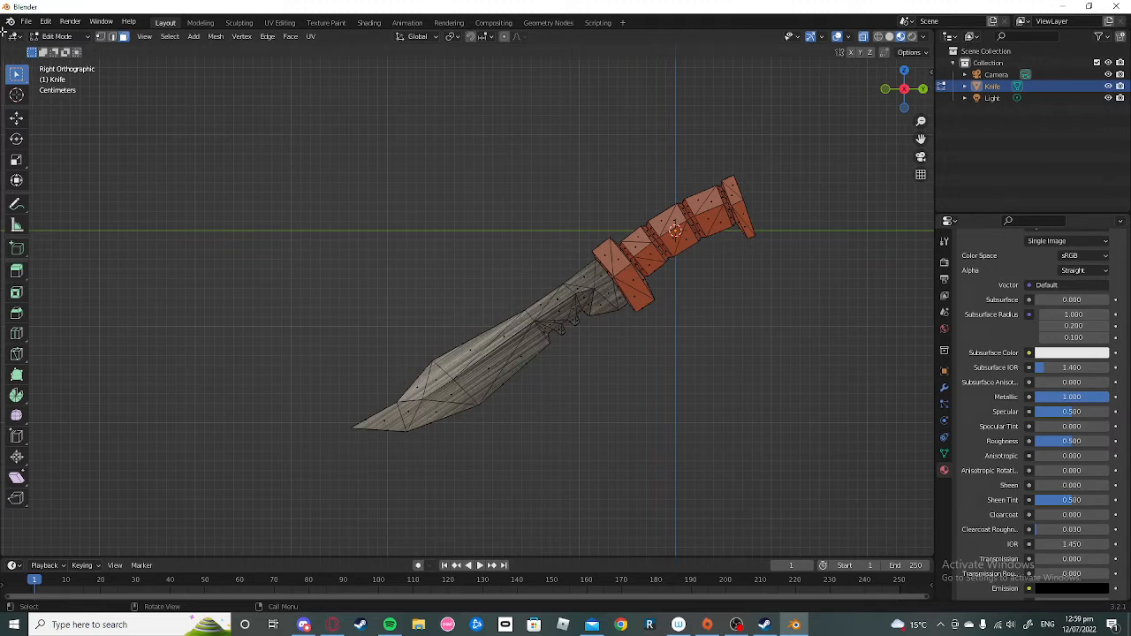
{"action": "left_click_drag", "start_coordinate": [67, 32], "coordinate": [466, 37]}
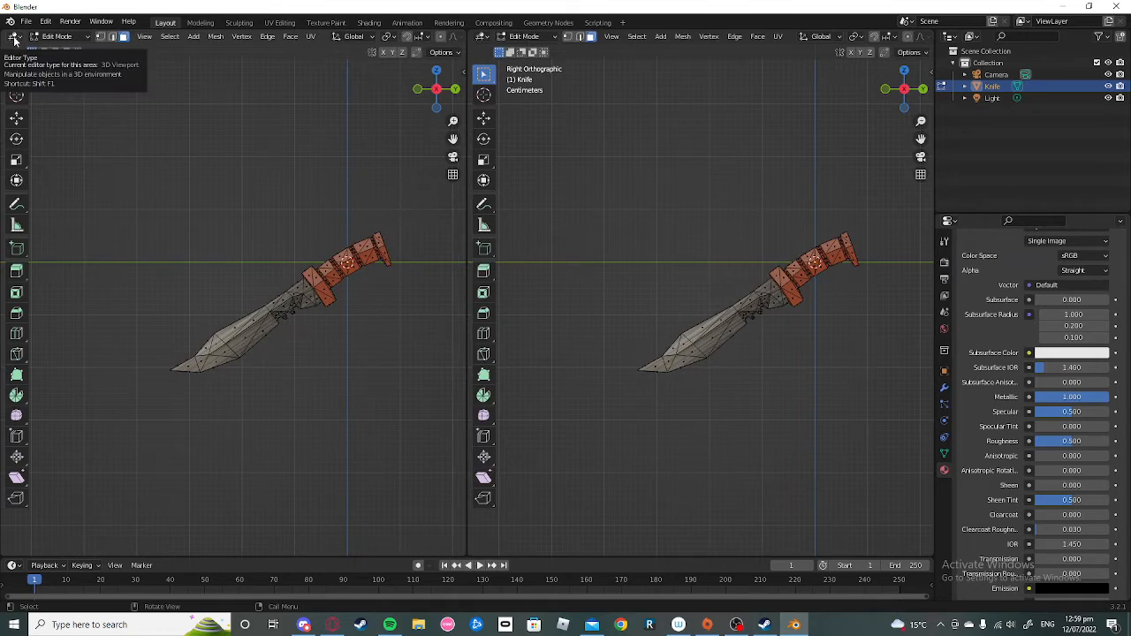
Step: Change the new area beside the 3D viewport to the Shader Editor and widen it to show Material.001's nodes
{"action": "left_click", "coordinate": [14, 39]}
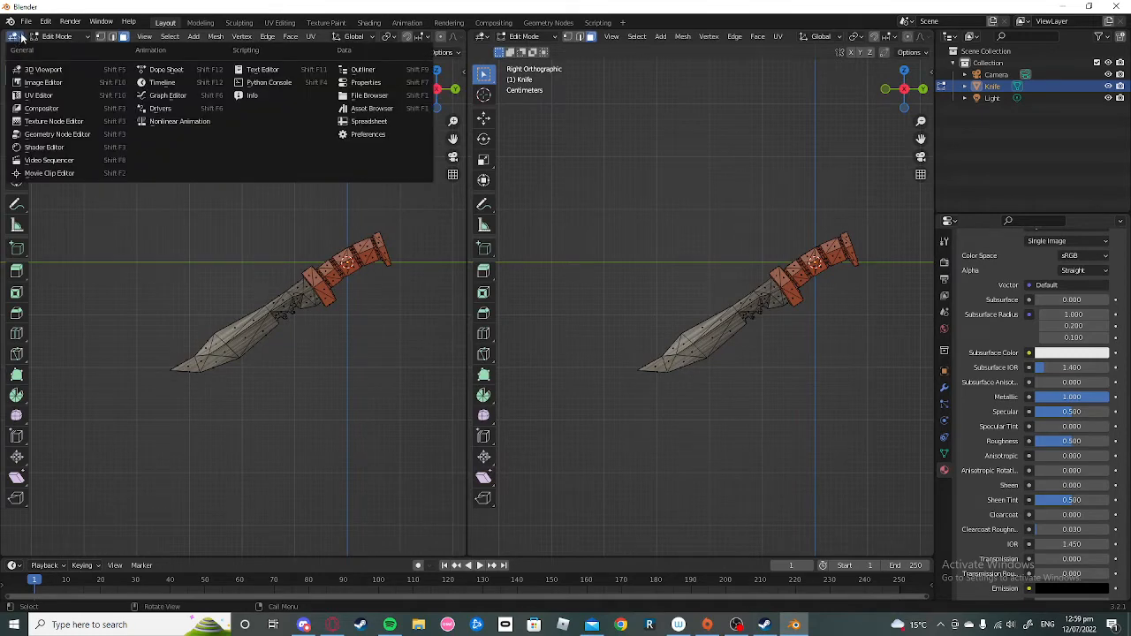
{"action": "left_click", "coordinate": [21, 37]}
{"action": "left_click", "coordinate": [16, 38]}
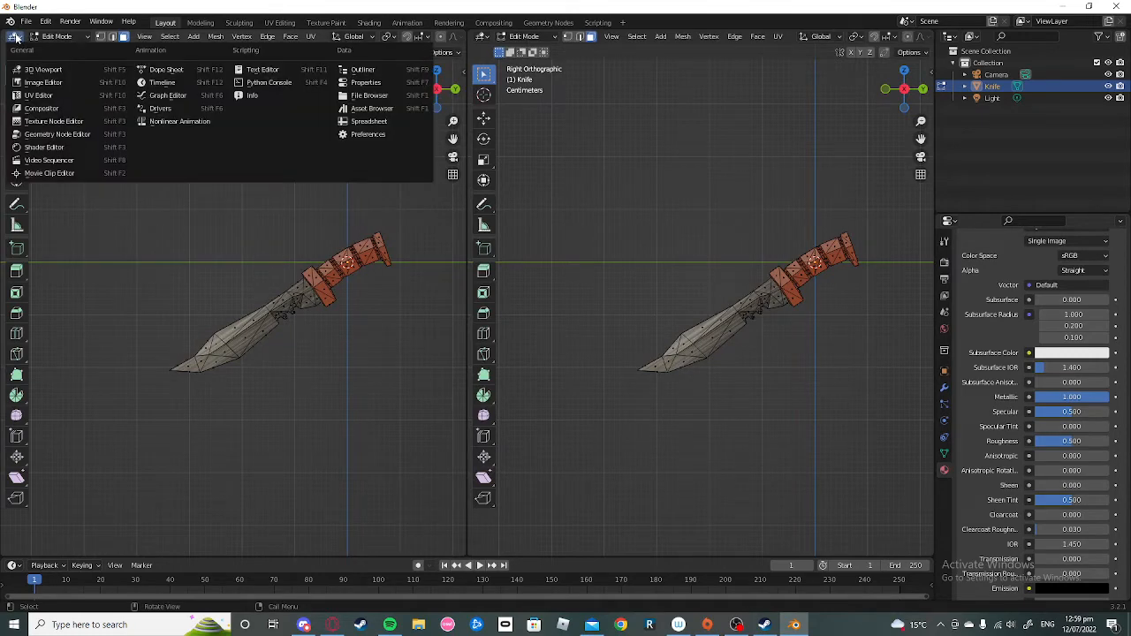
{"action": "left_click", "coordinate": [50, 151]}
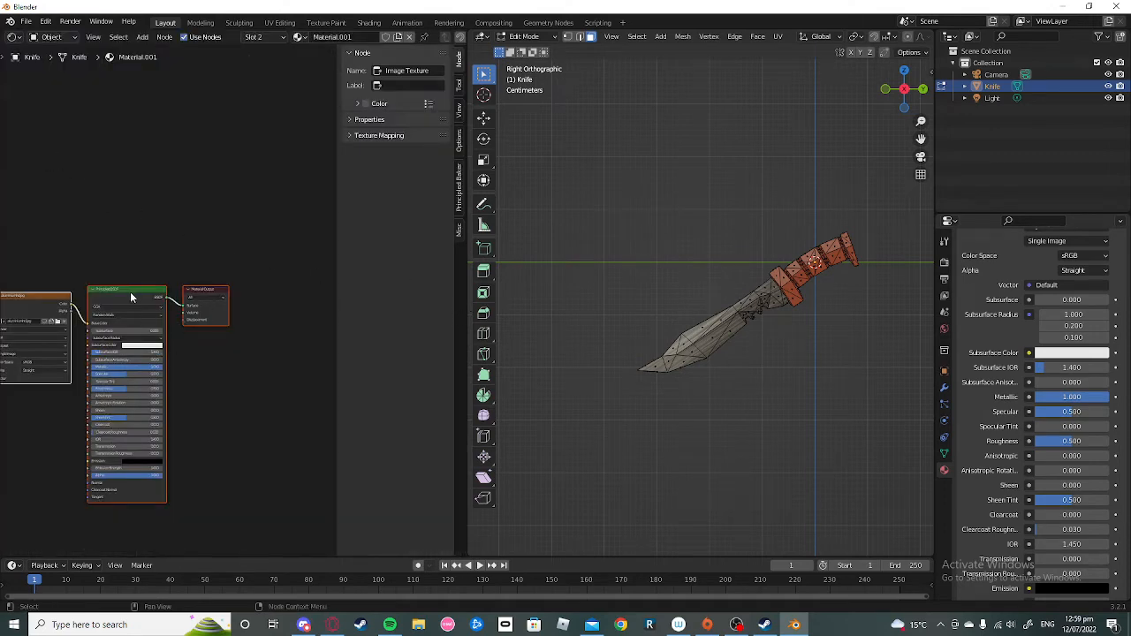
{"action": "left_click_drag", "start_coordinate": [131, 293], "coordinate": [109, 100]}
{"action": "left_click_drag", "start_coordinate": [462, 298], "coordinate": [912, 298]}
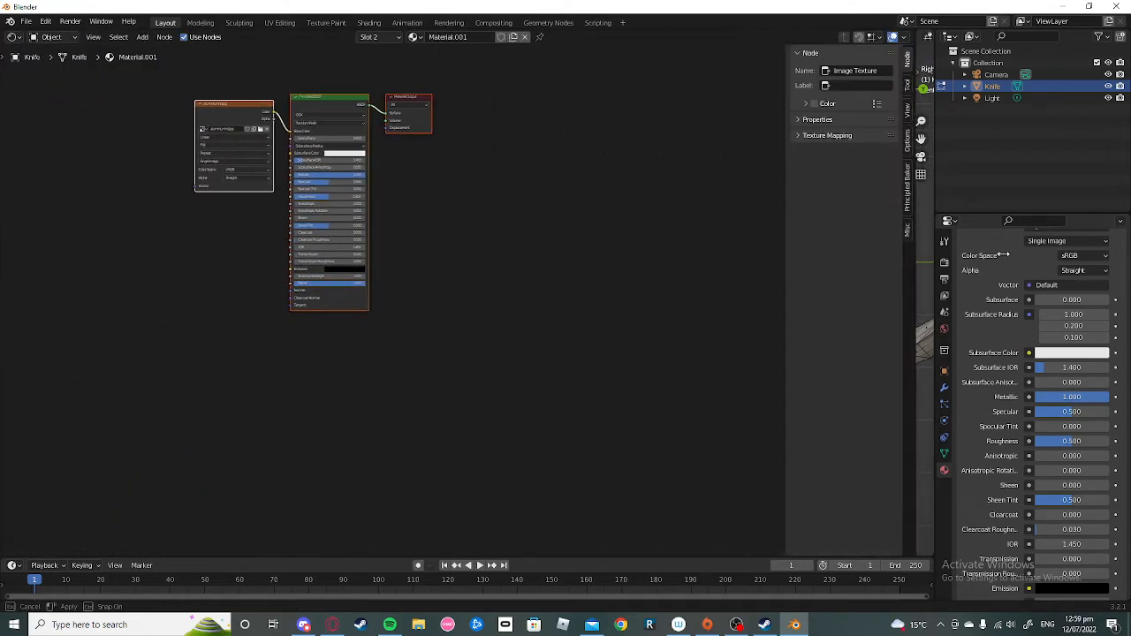
{"action": "left_click_drag", "start_coordinate": [348, 104], "coordinate": [298, 186]}
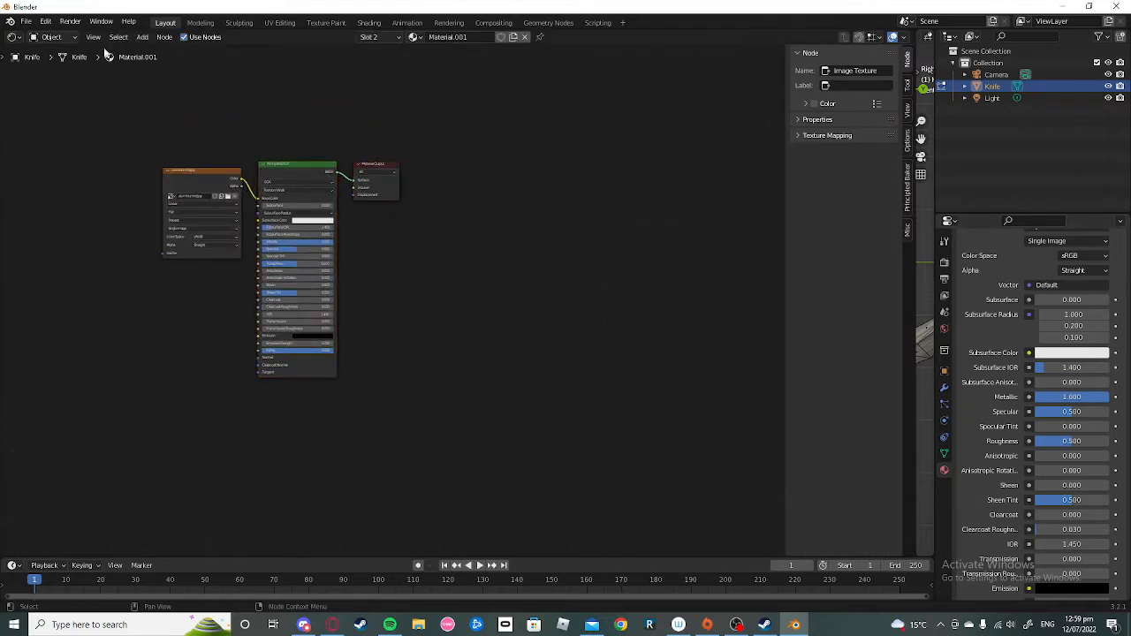
Step: Add two Image Texture nodes to Material.001 and place them apart below the existing Principled BSDF
{"action": "left_click", "coordinate": [142, 37]}
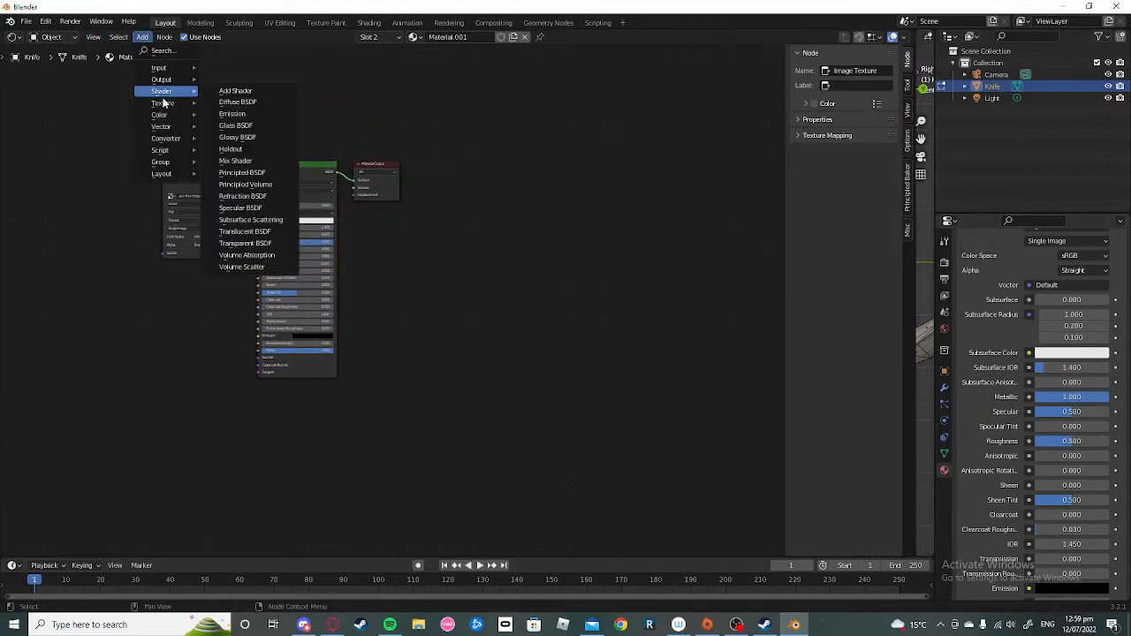
{"action": "mouse_move", "coordinate": [157, 107]}
{"action": "left_click", "coordinate": [282, 161]}
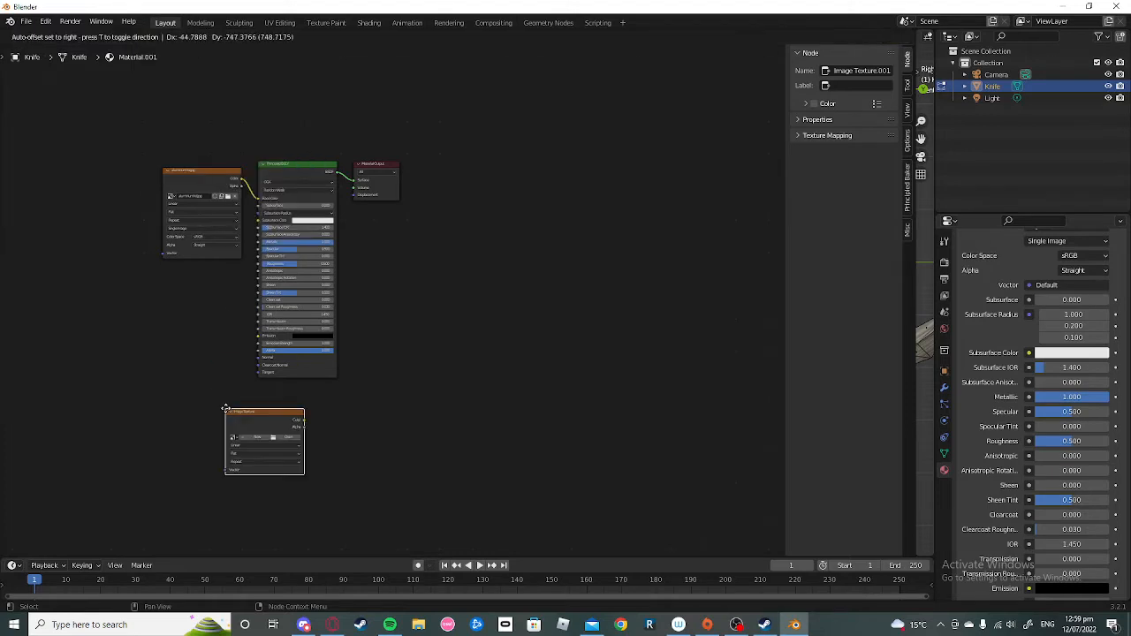
{"action": "left_click", "coordinate": [261, 397]}
{"action": "left_click", "coordinate": [143, 37]}
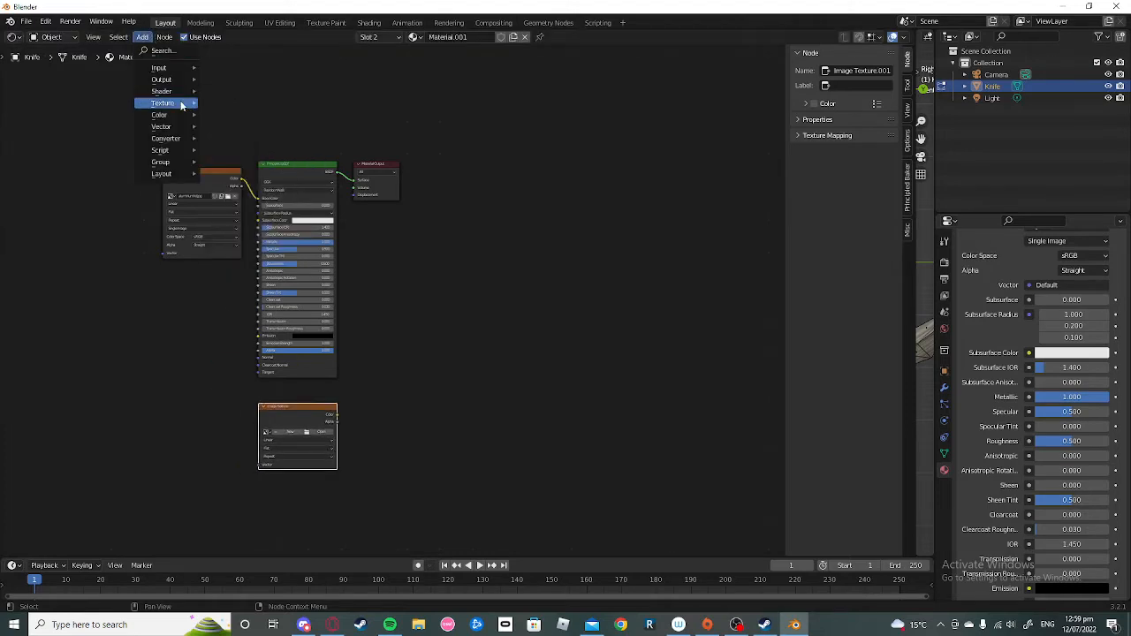
{"action": "mouse_move", "coordinate": [159, 107]}
{"action": "left_click", "coordinate": [260, 162]}
{"action": "left_click", "coordinate": [358, 408]}
{"action": "left_click_drag", "start_coordinate": [288, 408], "coordinate": [237, 462]}
{"action": "left_click_drag", "start_coordinate": [407, 415], "coordinate": [374, 471]}
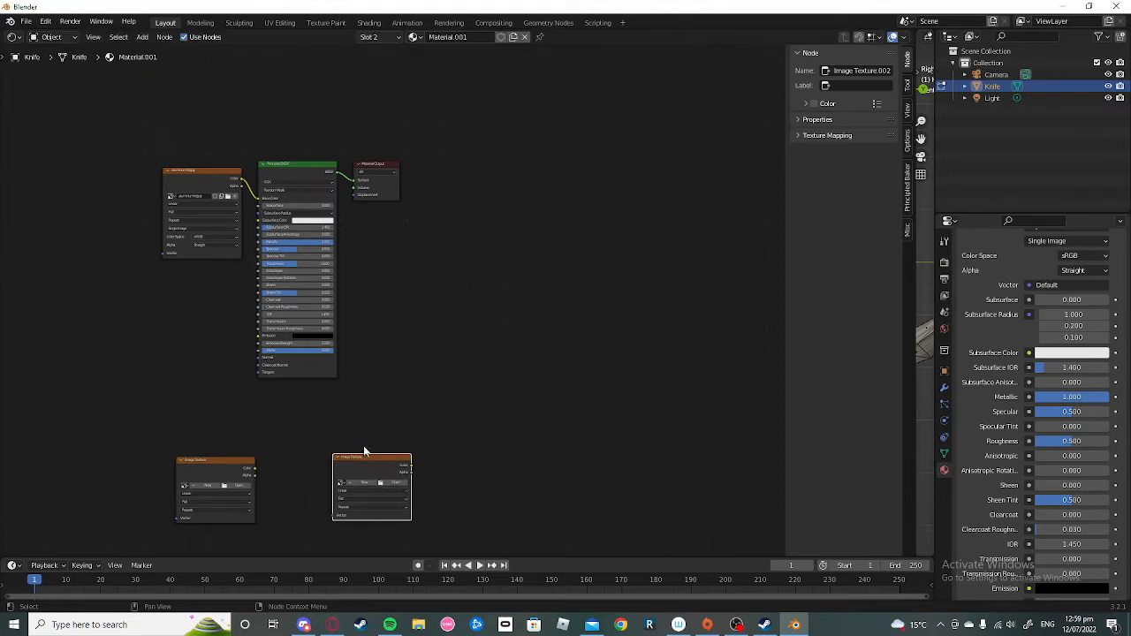
Step: Add a second Principled BSDF below the existing one and a Mix Shader beside them
{"action": "left_click", "coordinate": [142, 36]}
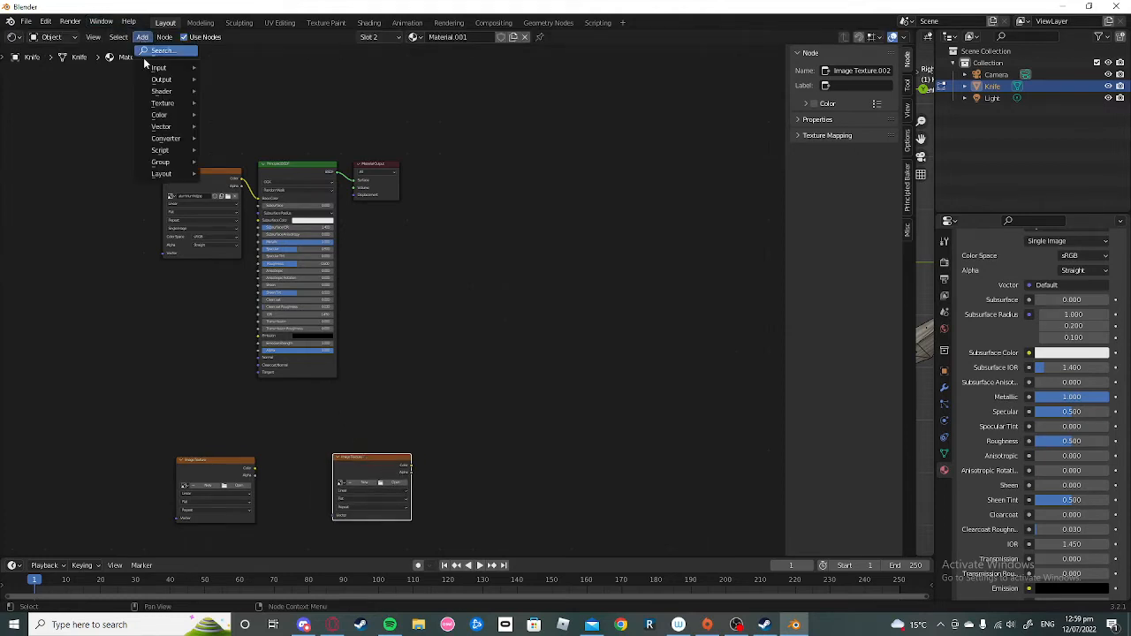
{"action": "mouse_move", "coordinate": [159, 93]}
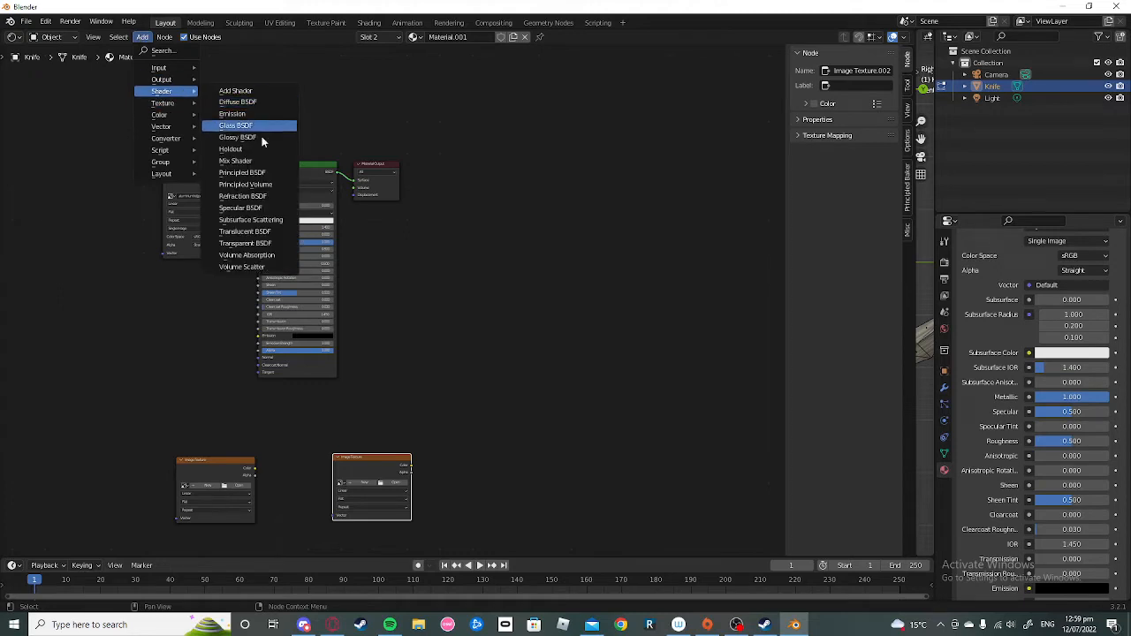
{"action": "left_click", "coordinate": [258, 175]}
{"action": "left_click", "coordinate": [260, 398]}
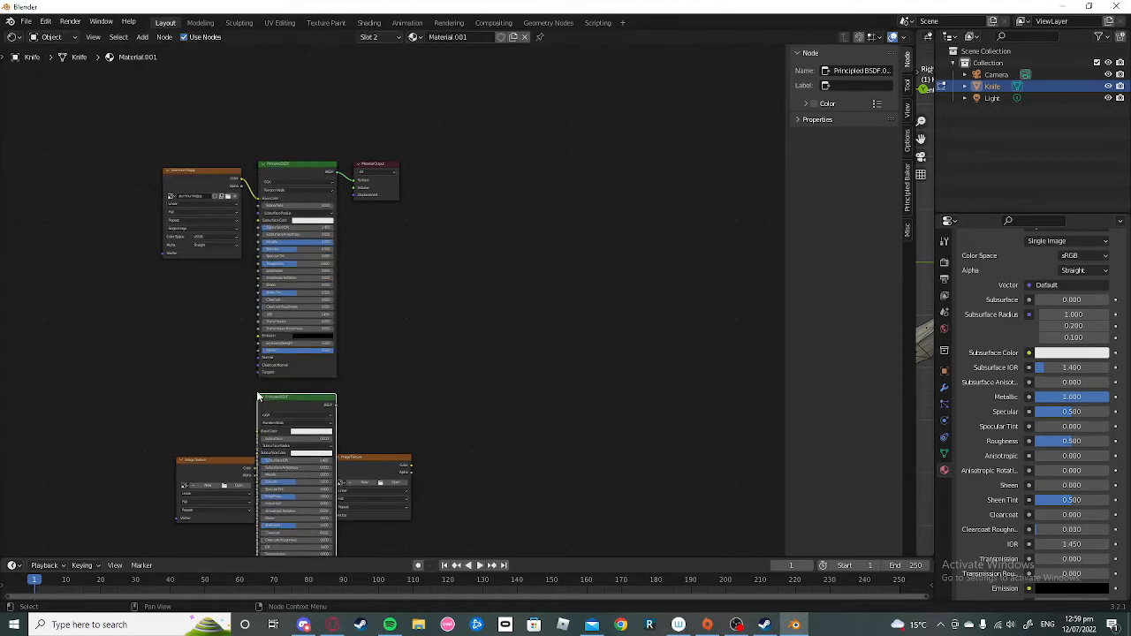
{"action": "left_click", "coordinate": [143, 36]}
{"action": "mouse_move", "coordinate": [159, 92]}
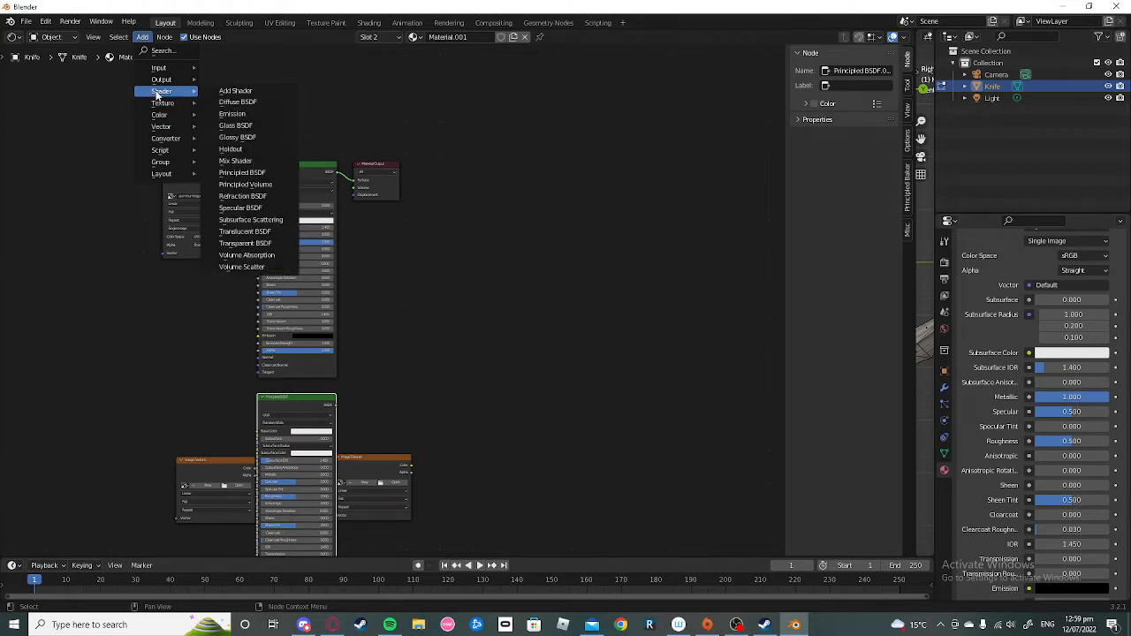
{"action": "left_click", "coordinate": [235, 161]}
{"action": "left_click", "coordinate": [376, 328]}
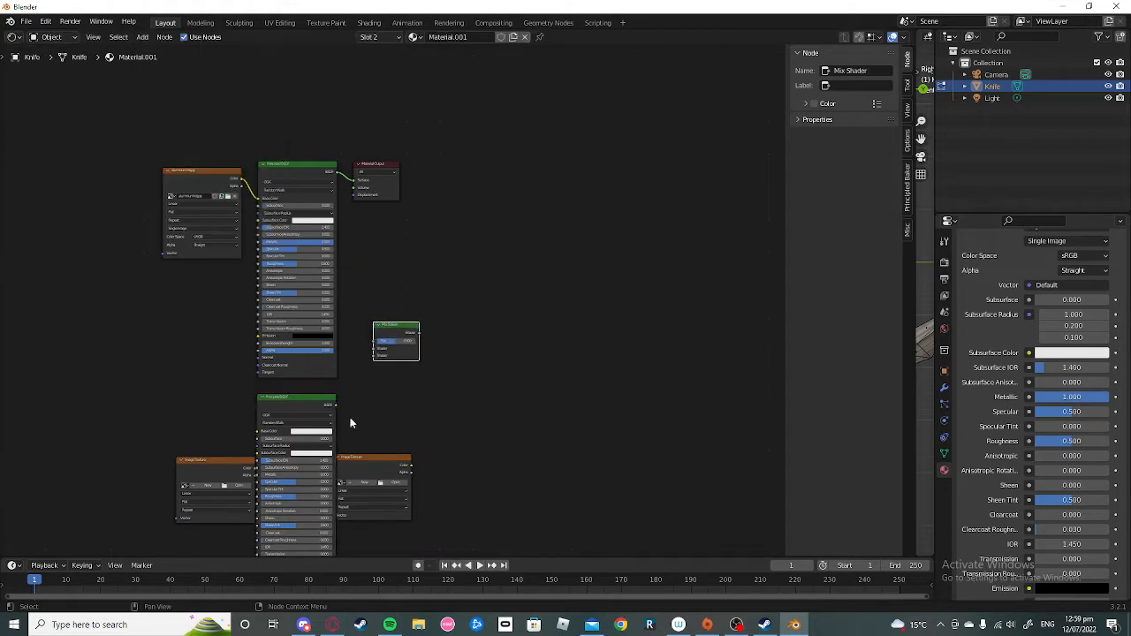
Step: Spread out the two empty Image Texture nodes and connect one's Color to the second Principled BSDF's Base Color
{"action": "middle_click_drag", "start_coordinate": [350, 417], "coordinate": [358, 291]}
{"action": "scroll", "coordinate": [361, 297], "scroll_direction": "down", "scroll_amount": 1}
{"action": "left_click_drag", "start_coordinate": [347, 328], "coordinate": [381, 331]}
{"action": "left_click_drag", "start_coordinate": [233, 338], "coordinate": [247, 302]}
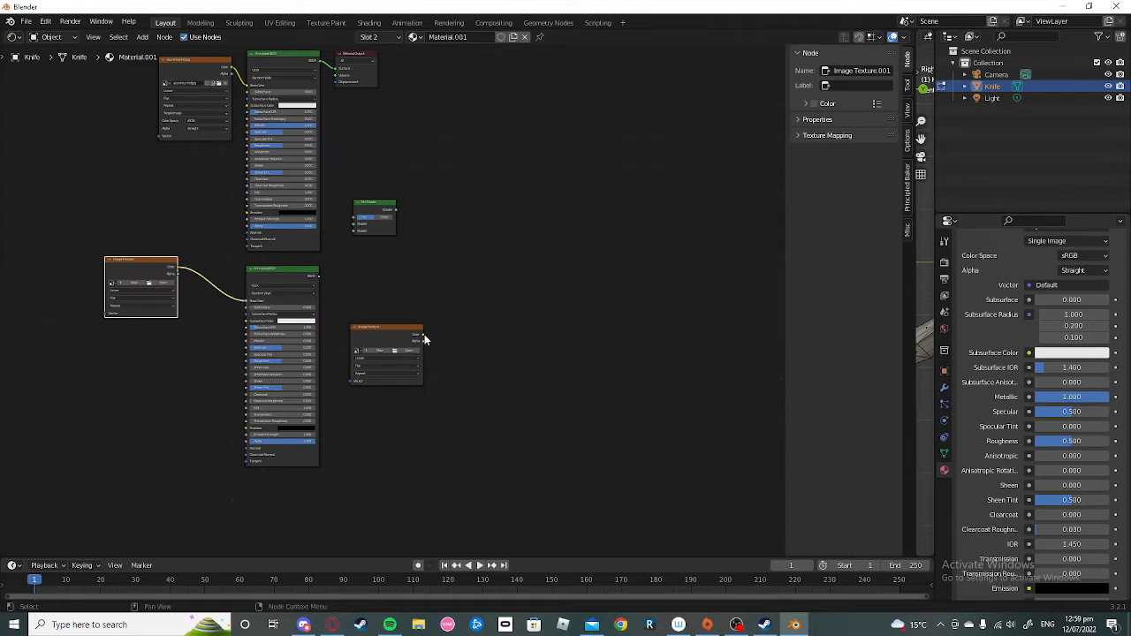
Step: Connect the other Image Texture's Color to the Mix Shader's Fac, both Principled BSDFs to its Shader inputs, and its output to the Material Output's Surface
{"action": "left_click_drag", "start_coordinate": [423, 335], "coordinate": [354, 223]}
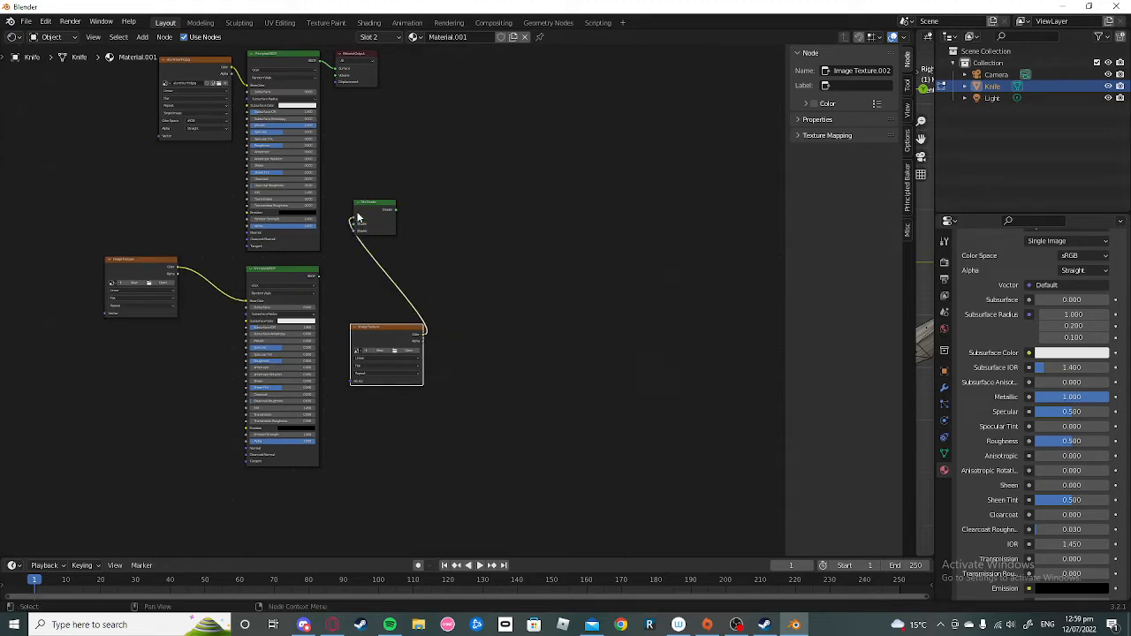
{"action": "left_click_drag", "start_coordinate": [316, 274], "coordinate": [354, 227]}
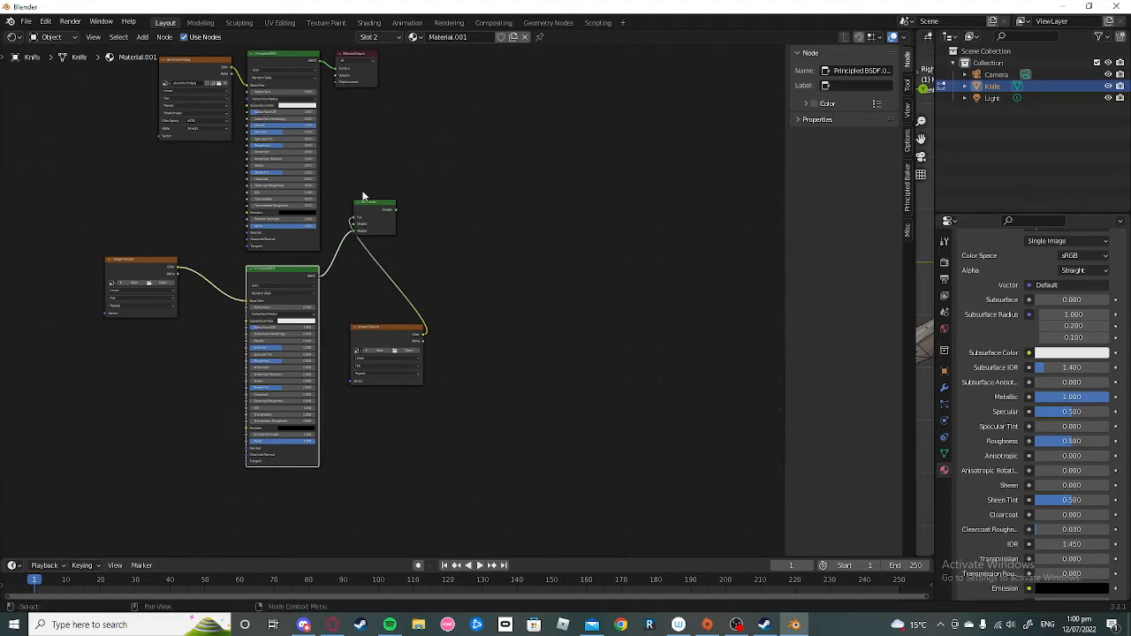
{"action": "mouse_move", "coordinate": [335, 74]}
{"action": "left_mouse_down"}
{"action": "mouse_move", "coordinate": [350, 235]}
{"action": "mouse_move", "coordinate": [399, 209]}
{"action": "mouse_move", "coordinate": [433, 210]}
{"action": "mouse_move", "coordinate": [429, 168]}
{"action": "mouse_move", "coordinate": [339, 73]}
{"action": "mouse_move", "coordinate": [337, 88]}
{"action": "left_mouse_up"}
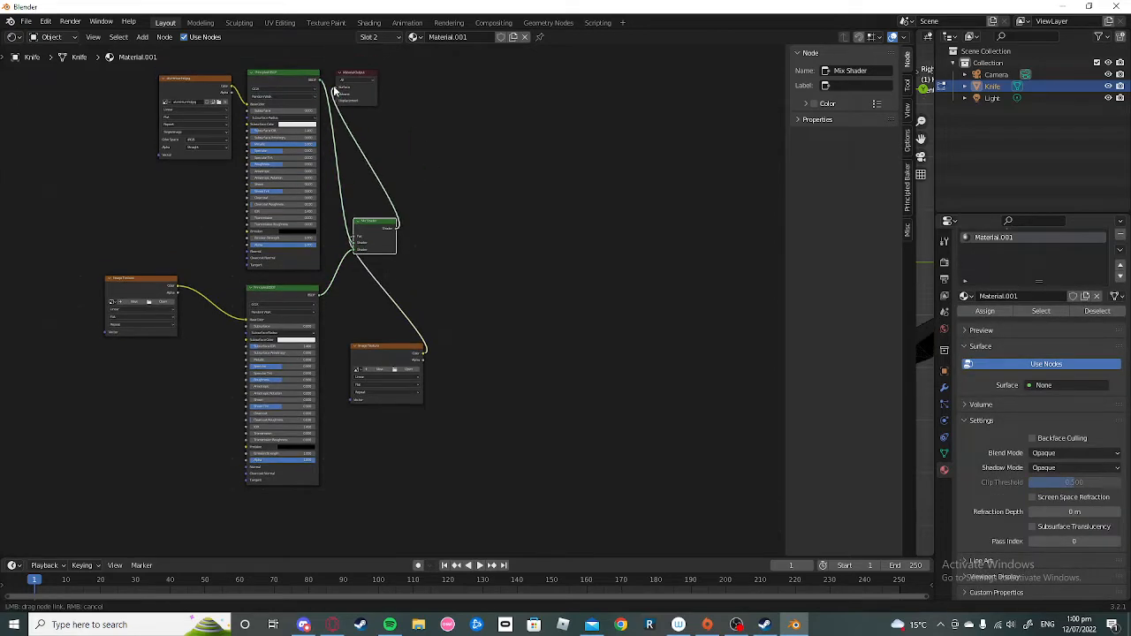
Step: Create a new black 1024 px image in the mask's Image Texture node and another new image in the second Principled BSDF's texture node
{"action": "left_click", "coordinate": [381, 367]}
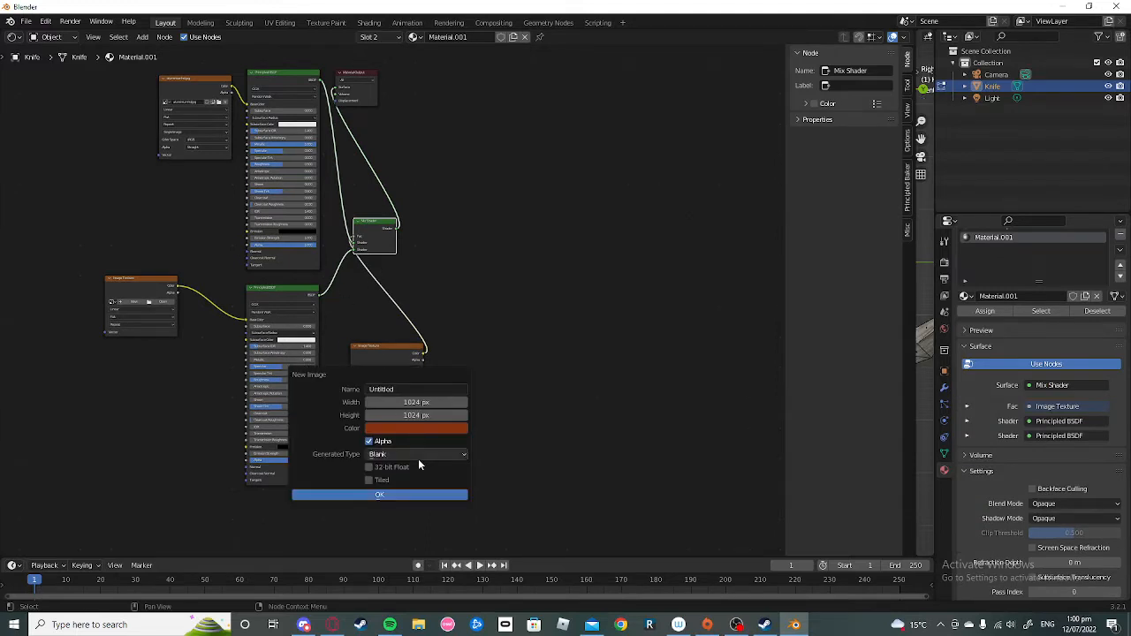
{"action": "left_click", "coordinate": [408, 429]}
{"action": "left_click_drag", "start_coordinate": [467, 316], "coordinate": [467, 348]}
{"action": "left_click", "coordinate": [380, 496]}
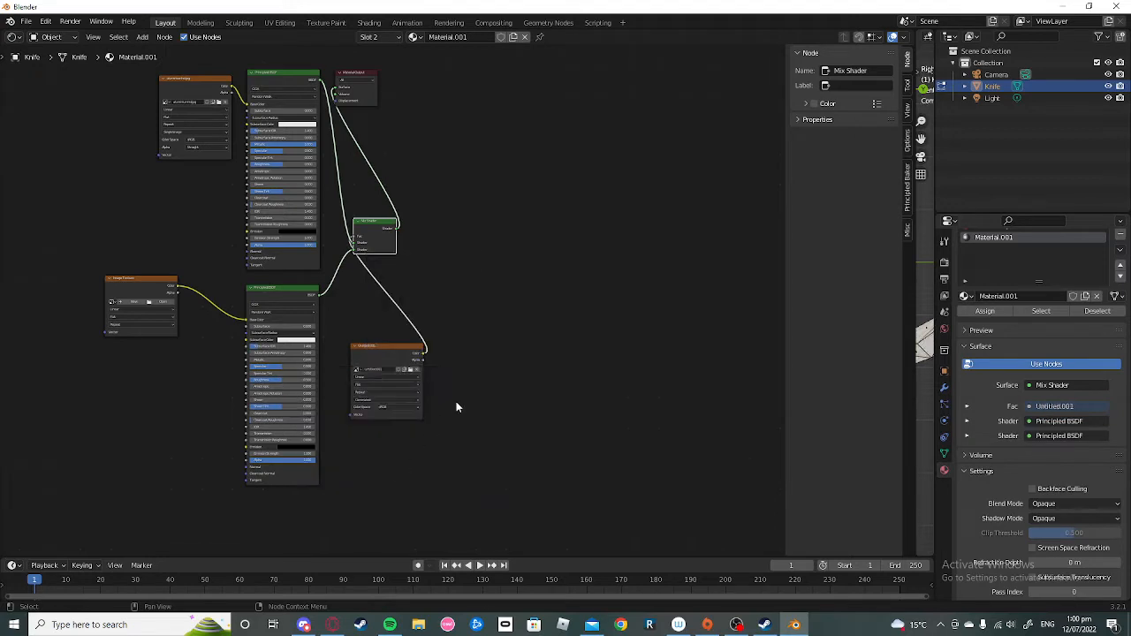
{"action": "left_click", "coordinate": [132, 306]}
{"action": "left_click", "coordinate": [156, 430]}
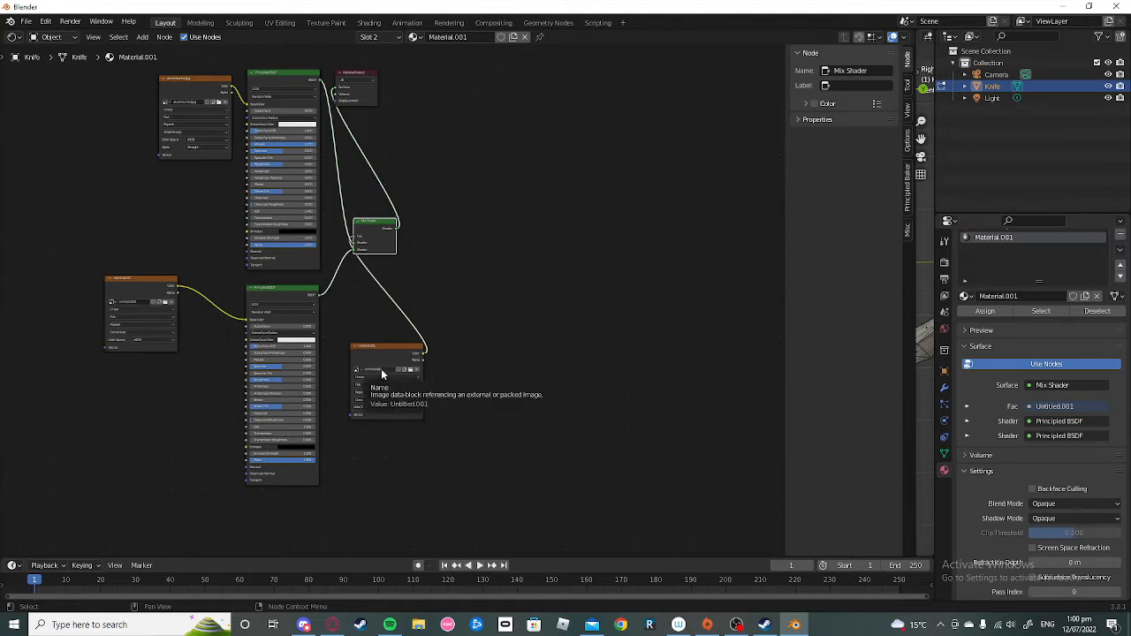
Step: Give the second Principled BSDF a magenta emission colour and set its emission strength to 20
{"action": "middle_click_drag", "start_coordinate": [608, 365], "coordinate": [560, 249]}
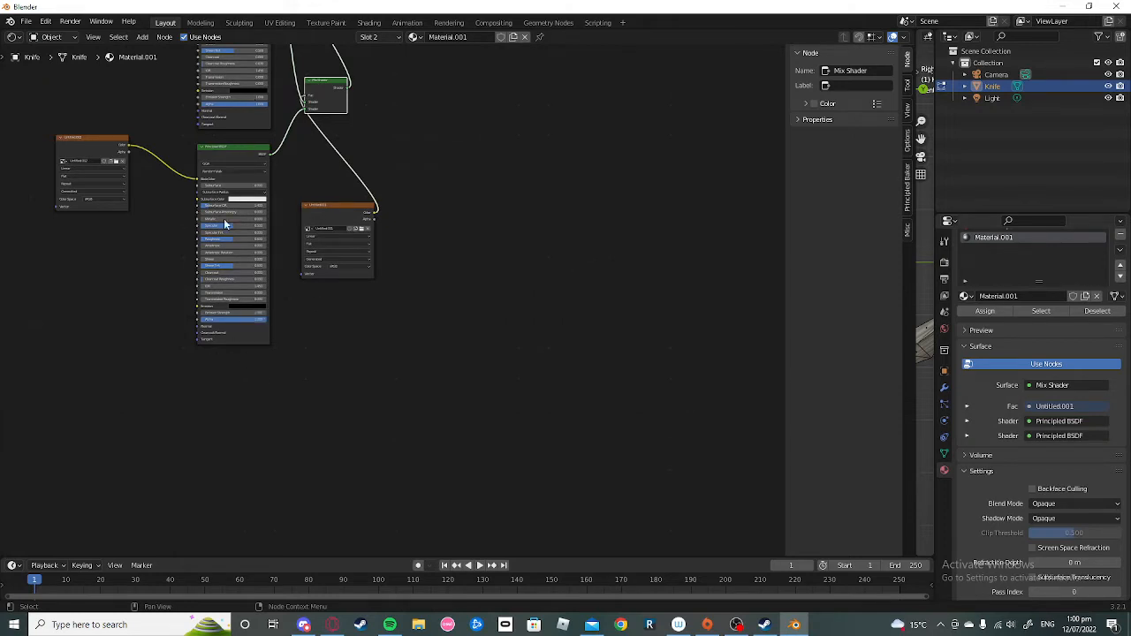
{"action": "left_click", "coordinate": [238, 308]}
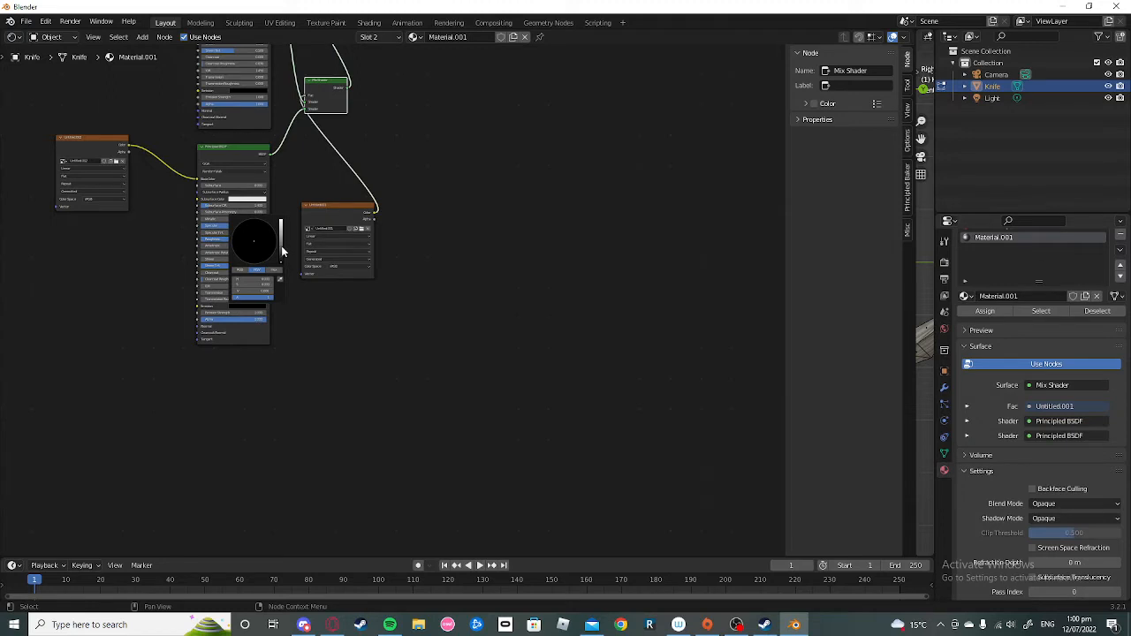
{"action": "left_click_drag", "start_coordinate": [281, 250], "coordinate": [280, 222]}
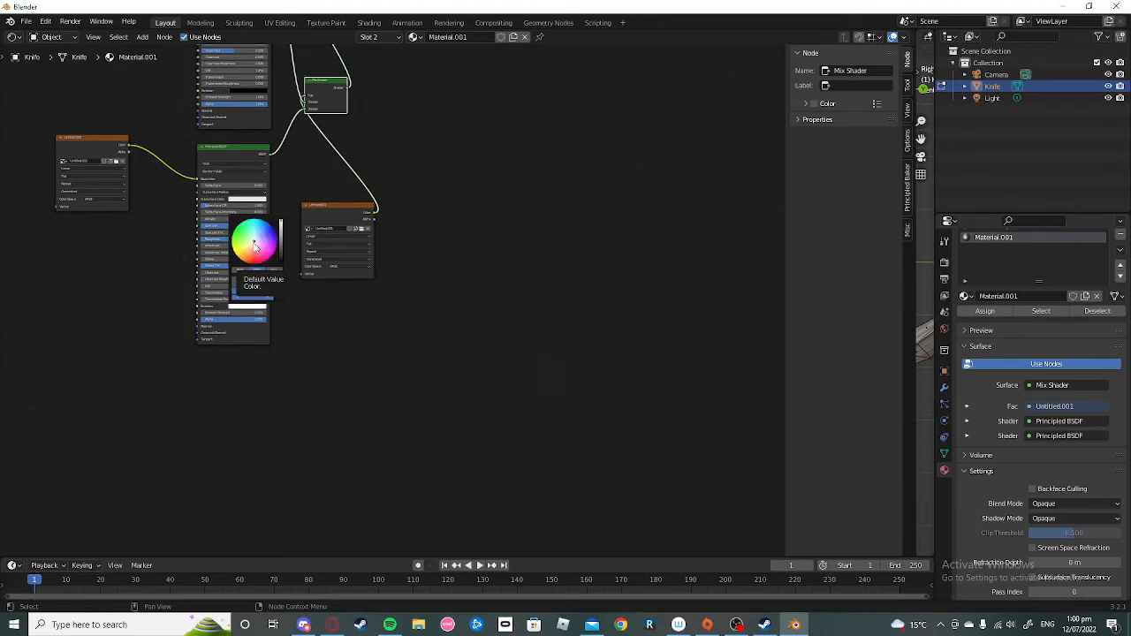
{"action": "left_click", "coordinate": [255, 230]}
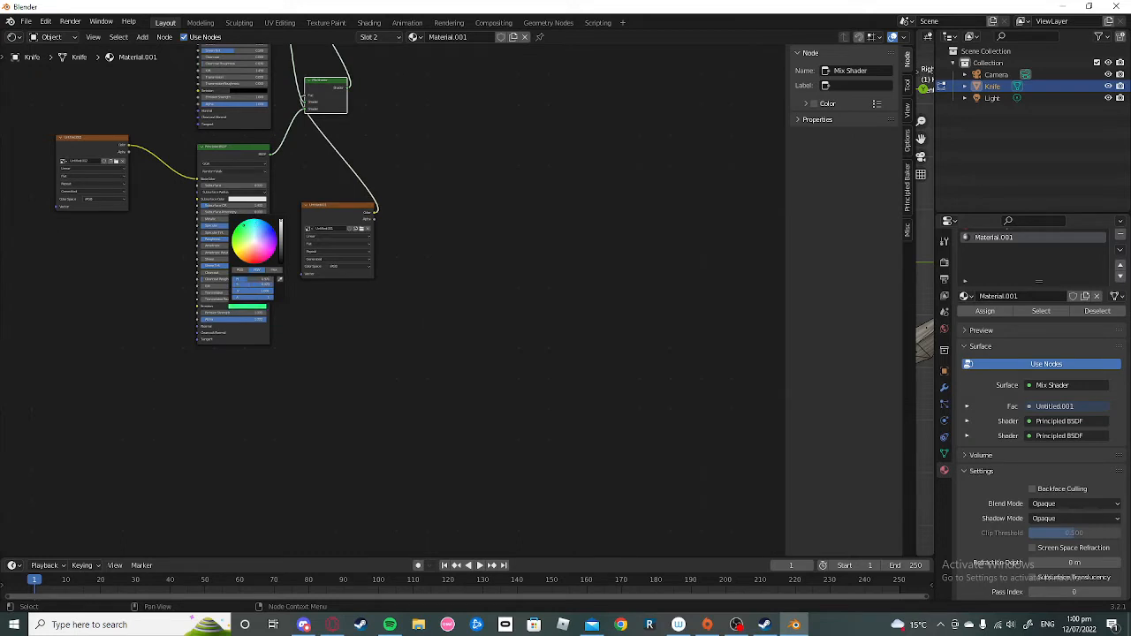
{"action": "left_click_drag", "start_coordinate": [234, 240], "coordinate": [259, 263]}
{"action": "left_click", "coordinate": [239, 312]}
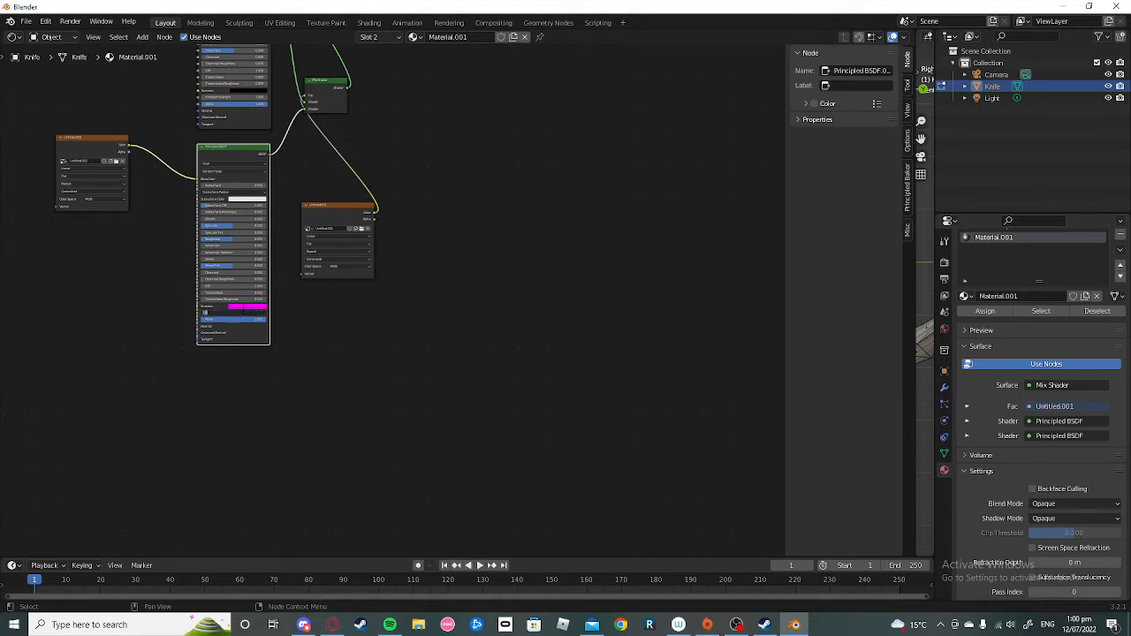
{"action": "key", "text": "Return"}
{"action": "left_click", "coordinate": [360, 356]}
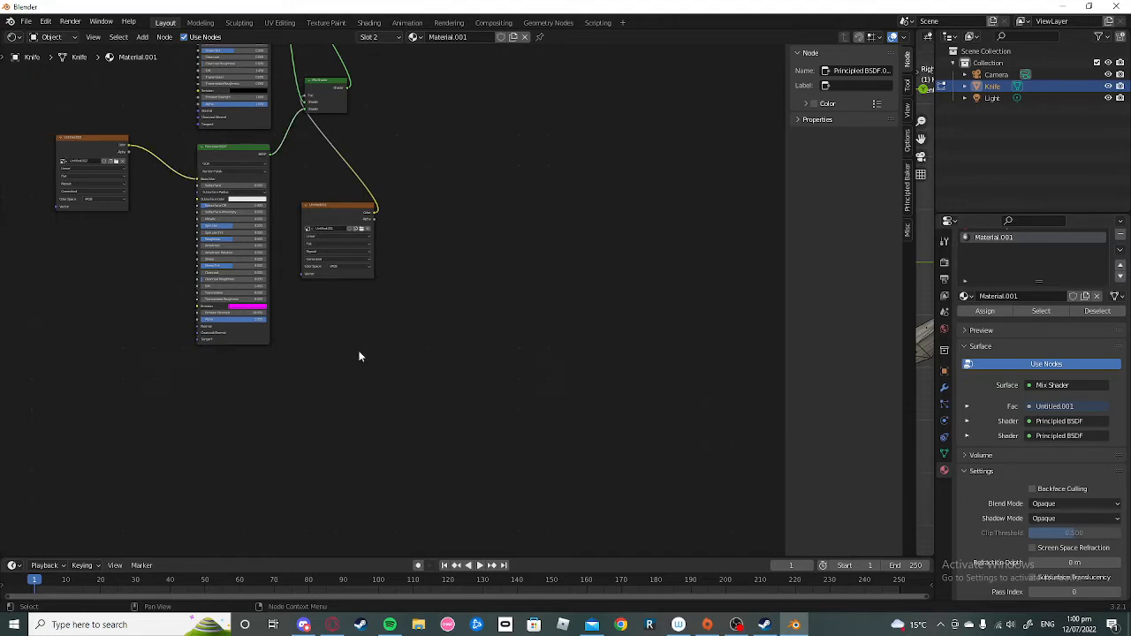
Step: Examine the knife model in the 3D viewport and the aluminium texture nodes in the blade's material
{"action": "middle_click_drag", "start_coordinate": [535, 174], "coordinate": [452, 421]}
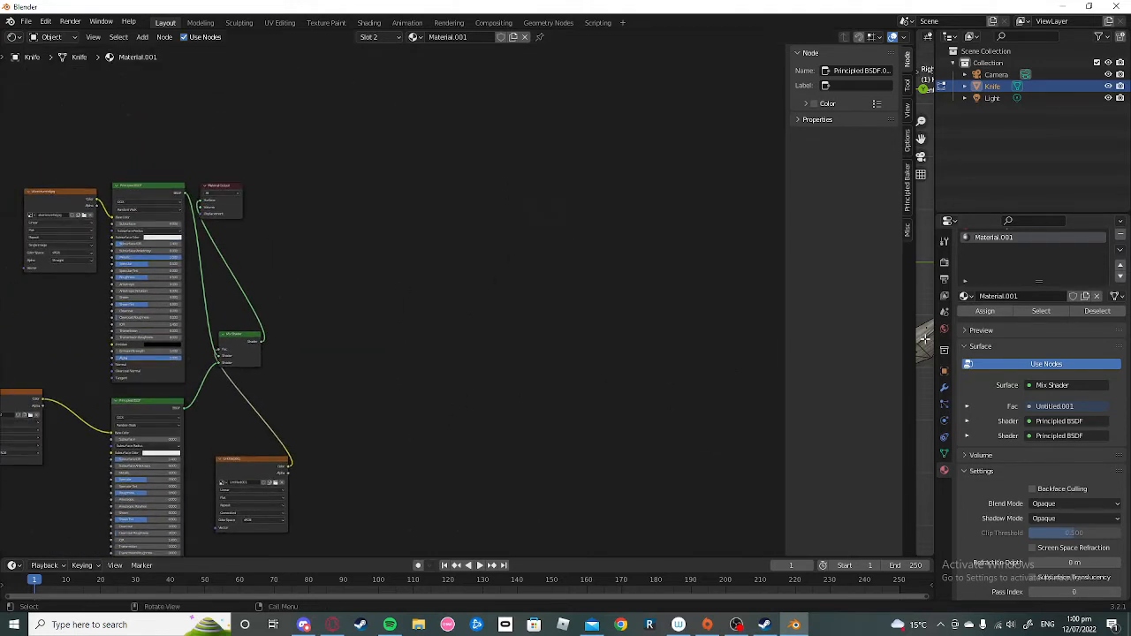
{"action": "left_click_drag", "start_coordinate": [917, 341], "coordinate": [78, 313]}
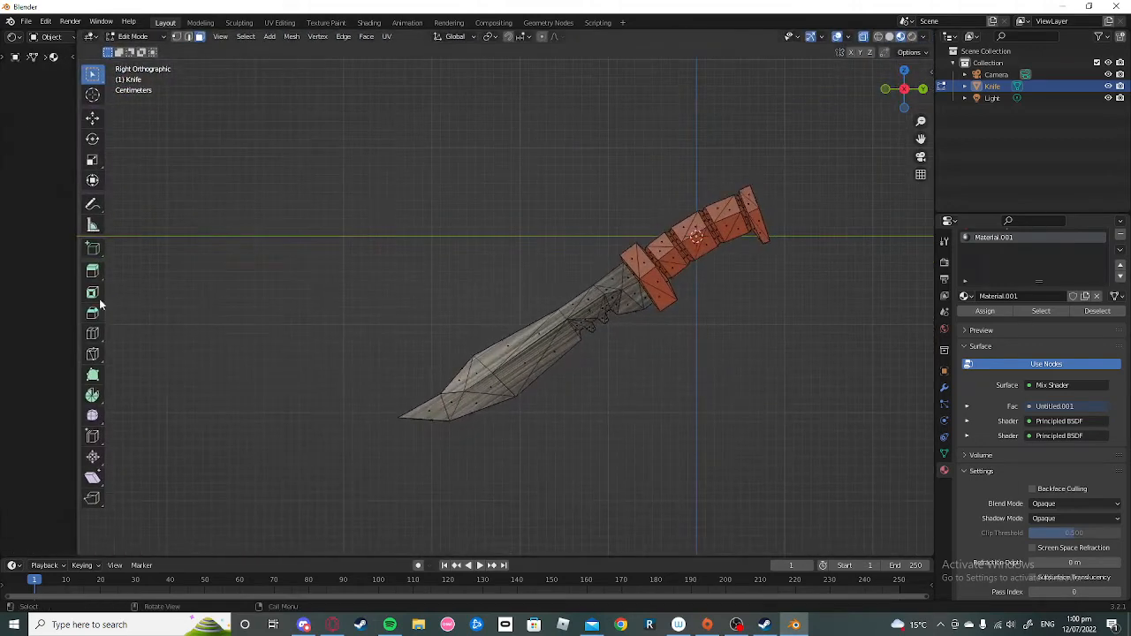
{"action": "mouse_move", "coordinate": [675, 394]}
{"action": "middle_mouse_down"}
{"action": "mouse_move", "coordinate": [631, 366]}
{"action": "mouse_move", "coordinate": [710, 374]}
{"action": "mouse_move", "coordinate": [663, 404]}
{"action": "middle_mouse_up"}
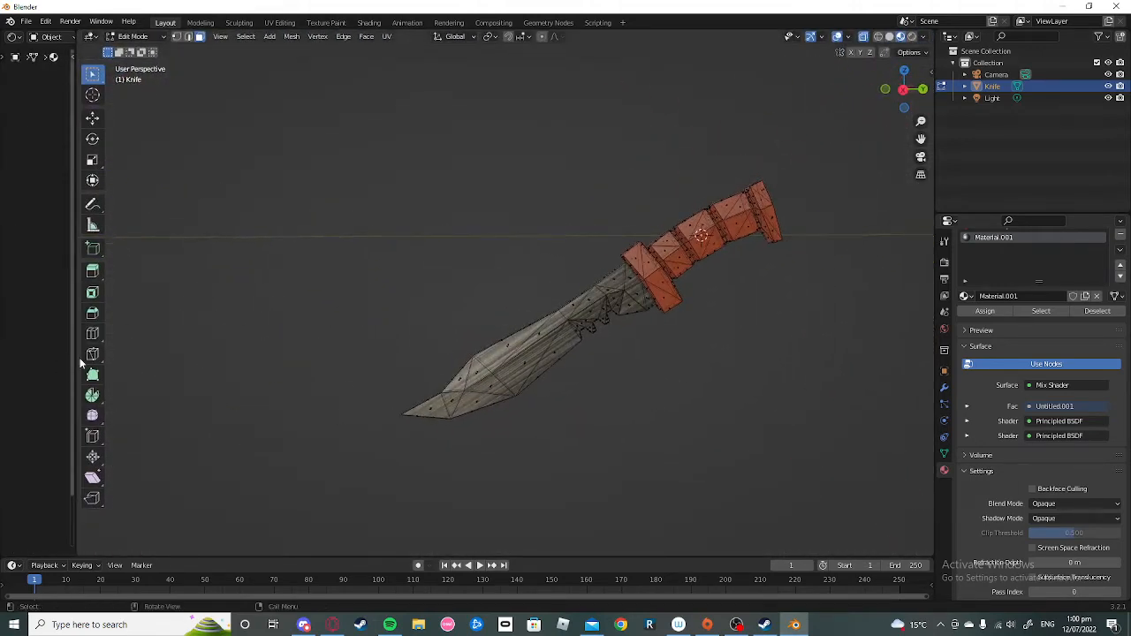
{"action": "left_click_drag", "start_coordinate": [75, 360], "coordinate": [903, 345]}
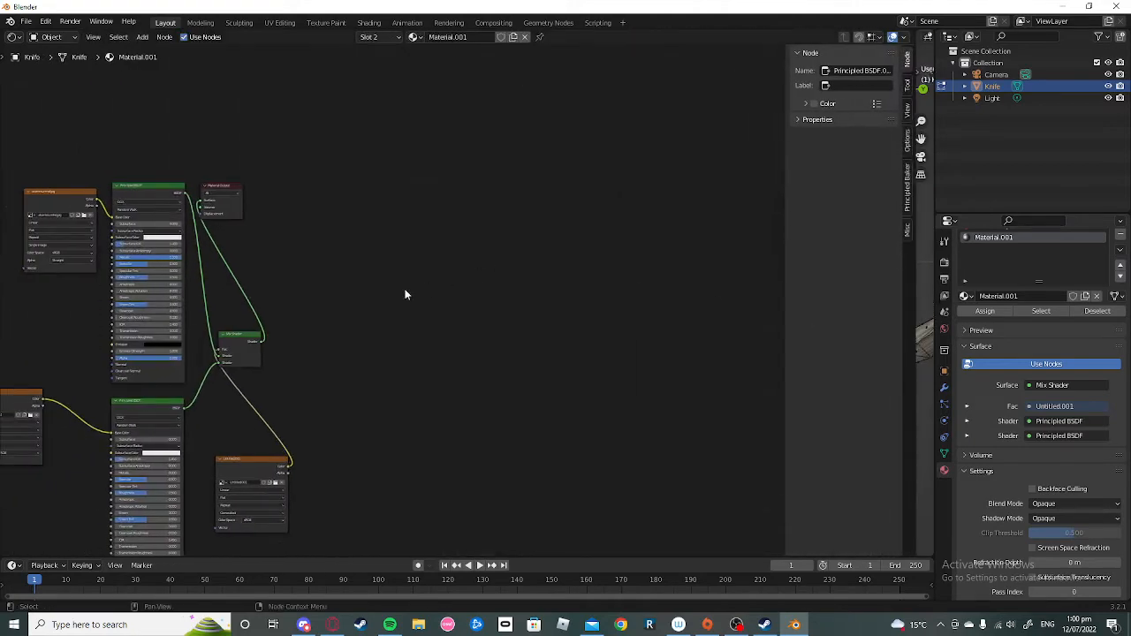
{"action": "middle_click_drag", "start_coordinate": [404, 292], "coordinate": [589, 284]}
{"action": "scroll", "coordinate": [252, 208], "scroll_direction": "up", "scroll_amount": 7}
{"action": "middle_click_drag", "start_coordinate": [267, 227], "coordinate": [316, 326]}
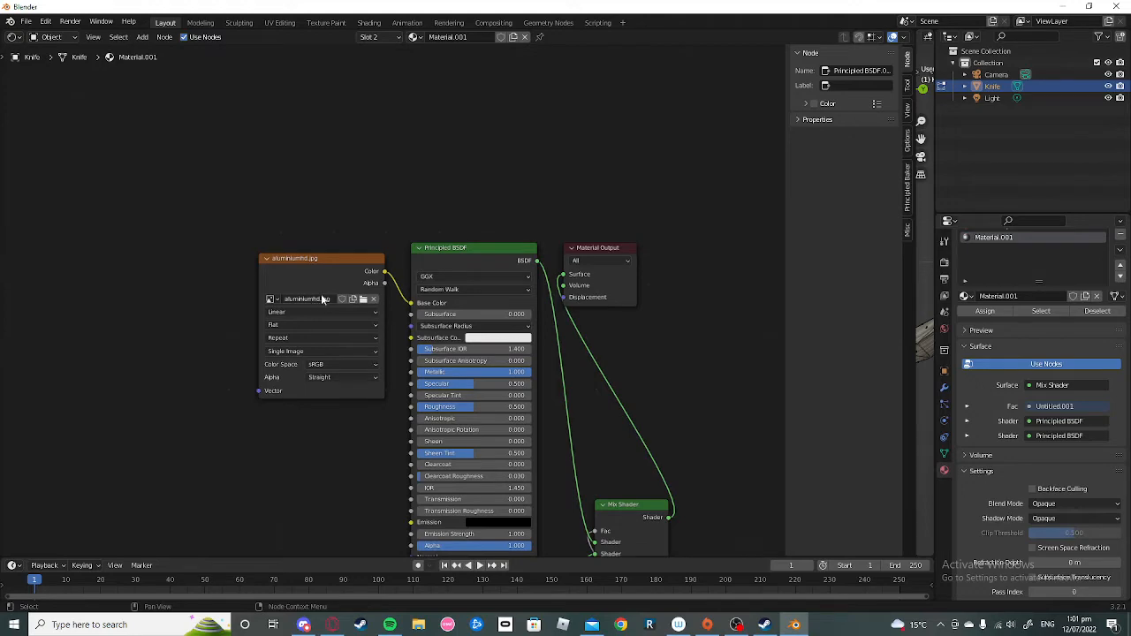
Step: Enlarge the 3D viewport, view the blade in right orthographic and switch the knife to Texture Paint mode
{"action": "left_click_drag", "start_coordinate": [914, 335], "coordinate": [76, 320]}
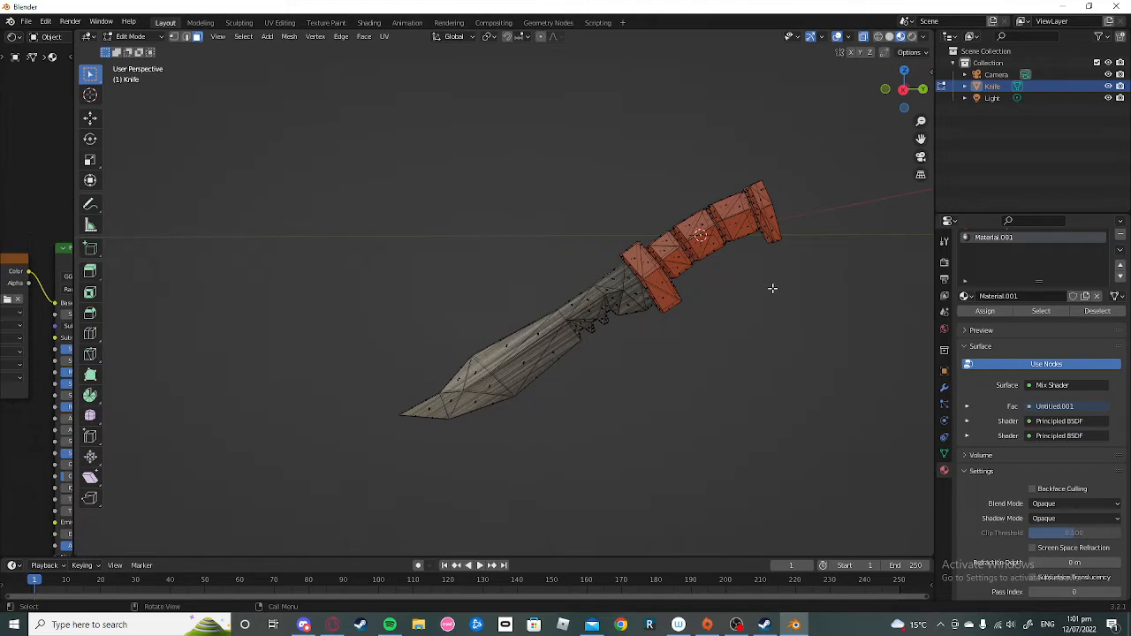
{"action": "scroll", "coordinate": [562, 309], "scroll_direction": "up", "scroll_amount": 4}
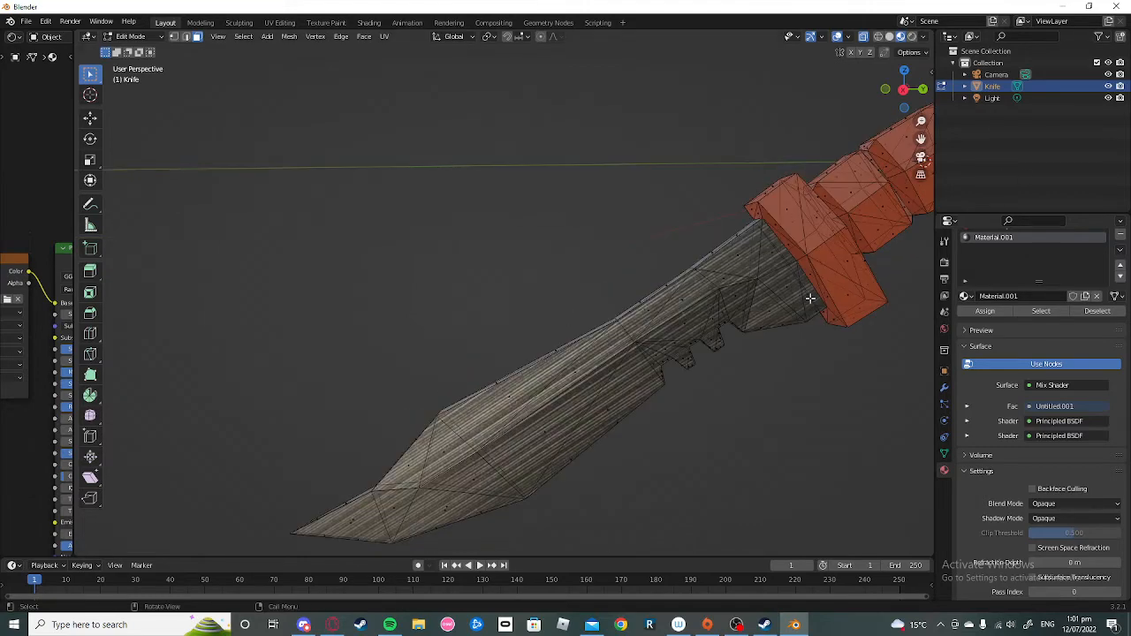
{"action": "middle_click_drag", "start_coordinate": [601, 426], "coordinate": [557, 250]}
{"action": "key", "text": "KP_3"}
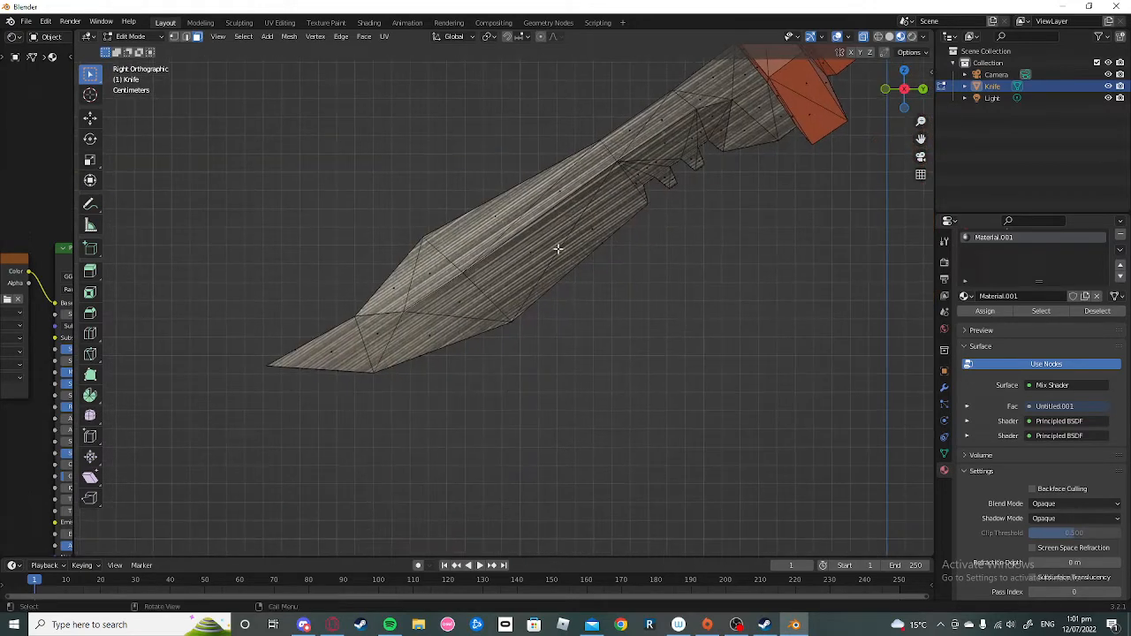
{"action": "left_click", "coordinate": [148, 39]}
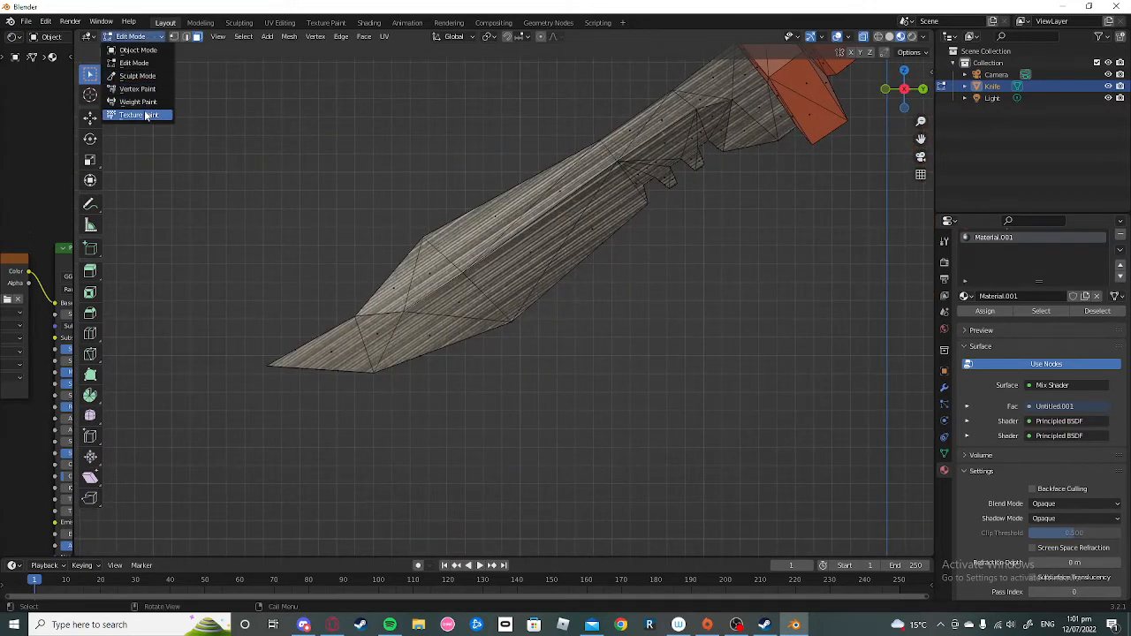
{"action": "left_click", "coordinate": [147, 116]}
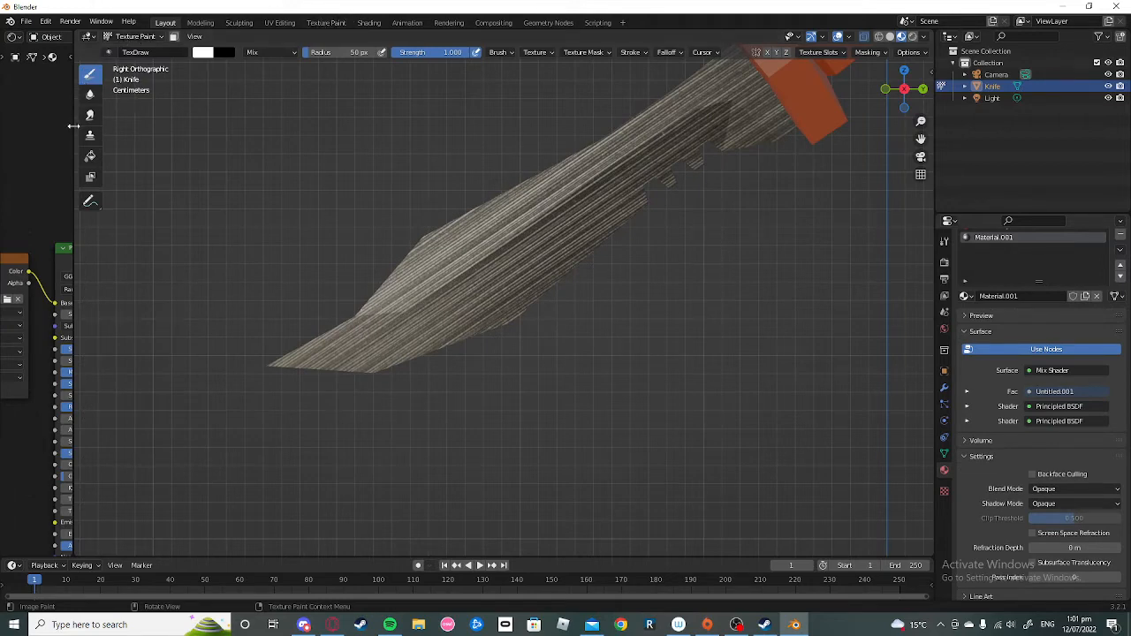
{"action": "scroll", "coordinate": [575, 248], "scroll_direction": "up", "scroll_amount": 5}
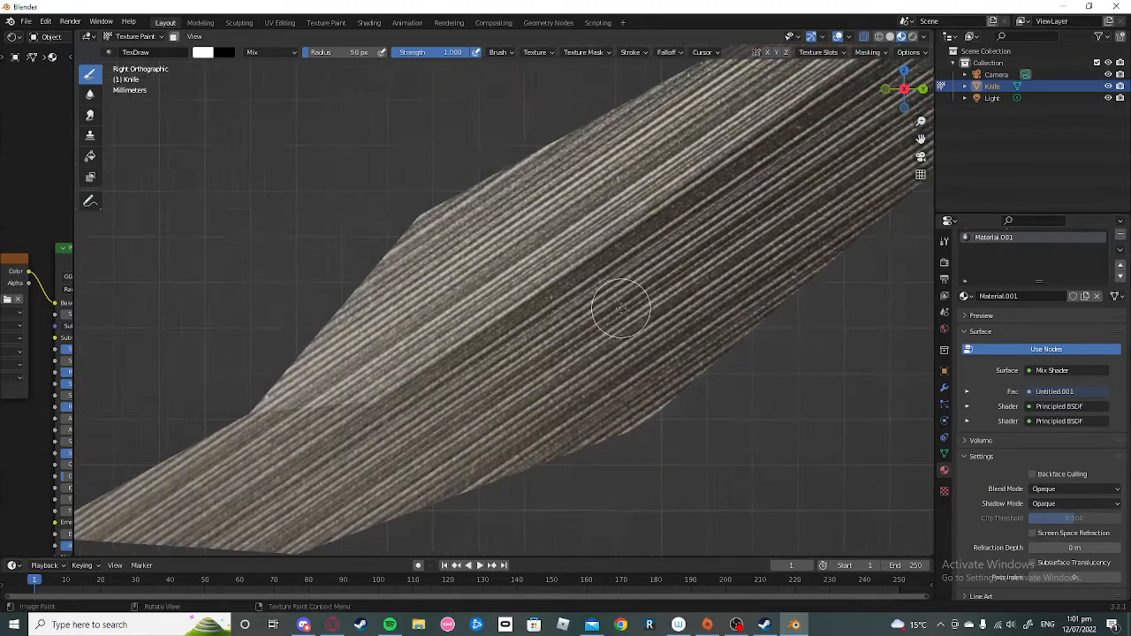
{"action": "scroll", "coordinate": [621, 308], "scroll_direction": "down", "scroll_amount": 4}
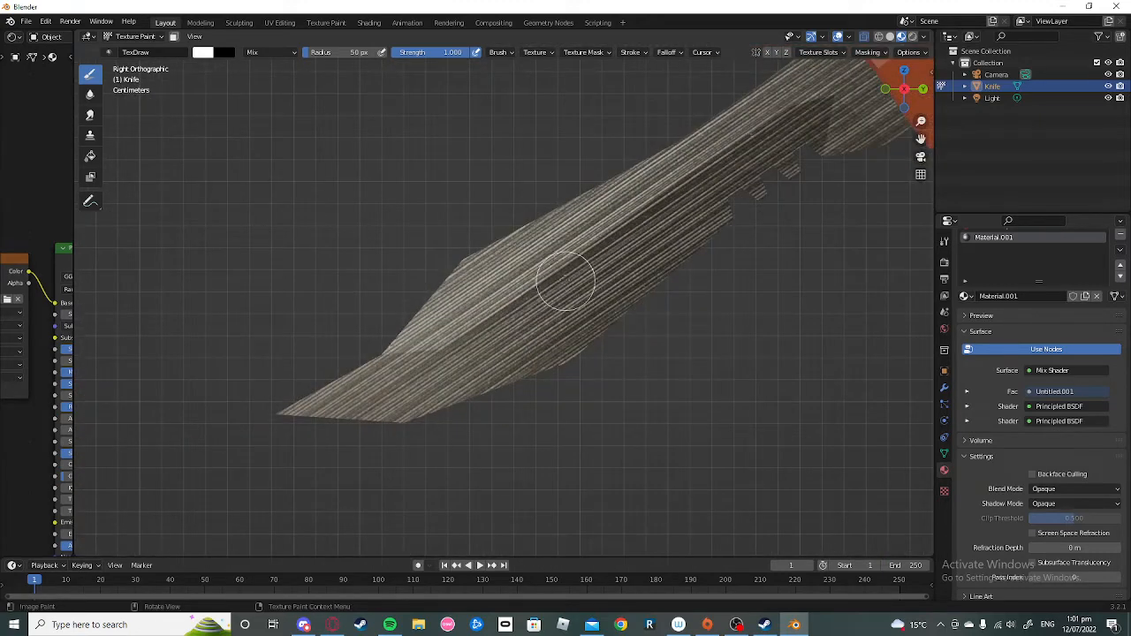
Step: Show the texture paint slots of Material.001 and arrange the node editor and 3D viewport side by side
{"action": "left_click", "coordinate": [943, 241]}
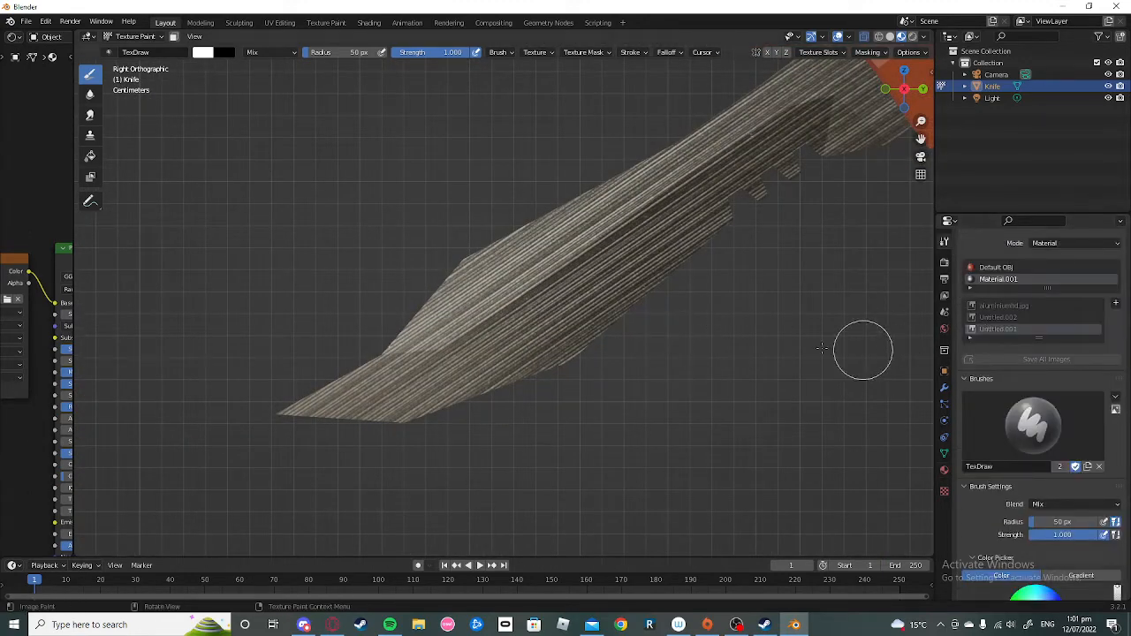
{"action": "left_click_drag", "start_coordinate": [75, 391], "coordinate": [772, 371]}
{"action": "middle_click_drag", "start_coordinate": [610, 354], "coordinate": [509, 458]}
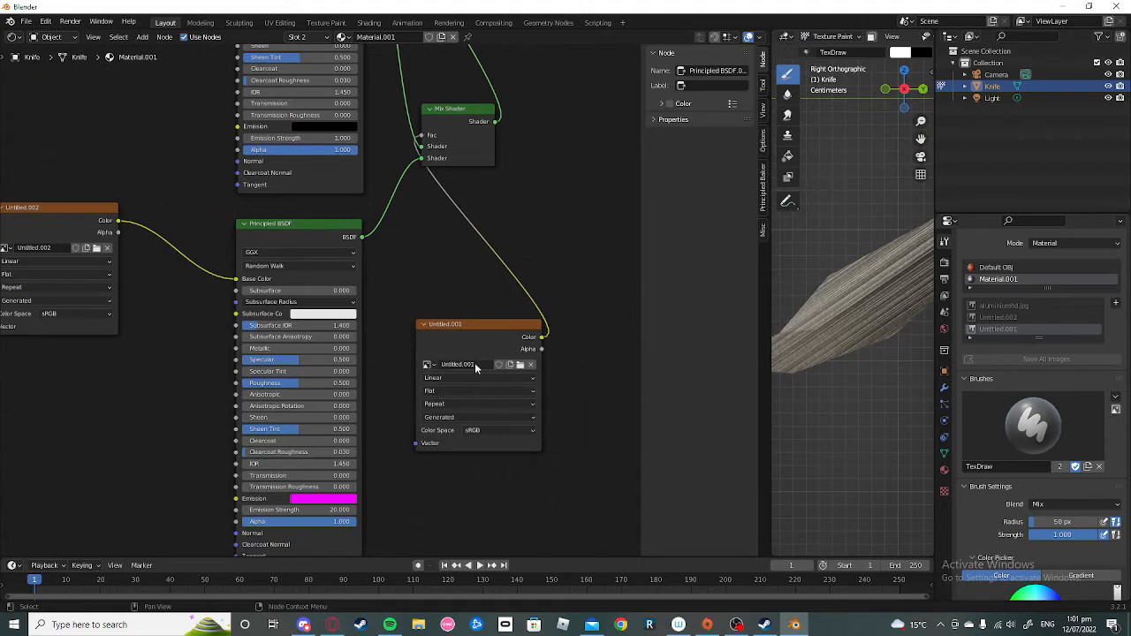
{"action": "left_click_drag", "start_coordinate": [769, 362], "coordinate": [478, 362]}
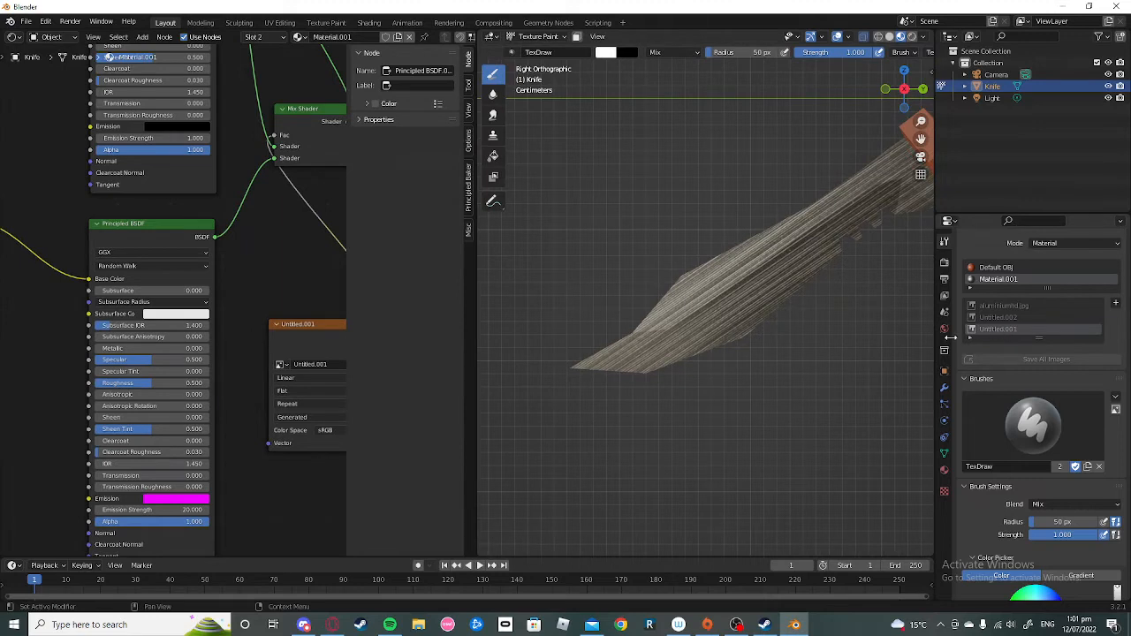
Step: Try white brush strokes across the blade on different image slots, including the aluminium image, and undo them
{"action": "left_click_drag", "start_coordinate": [692, 209], "coordinate": [787, 354]}
{"action": "left_click", "coordinate": [991, 318]}
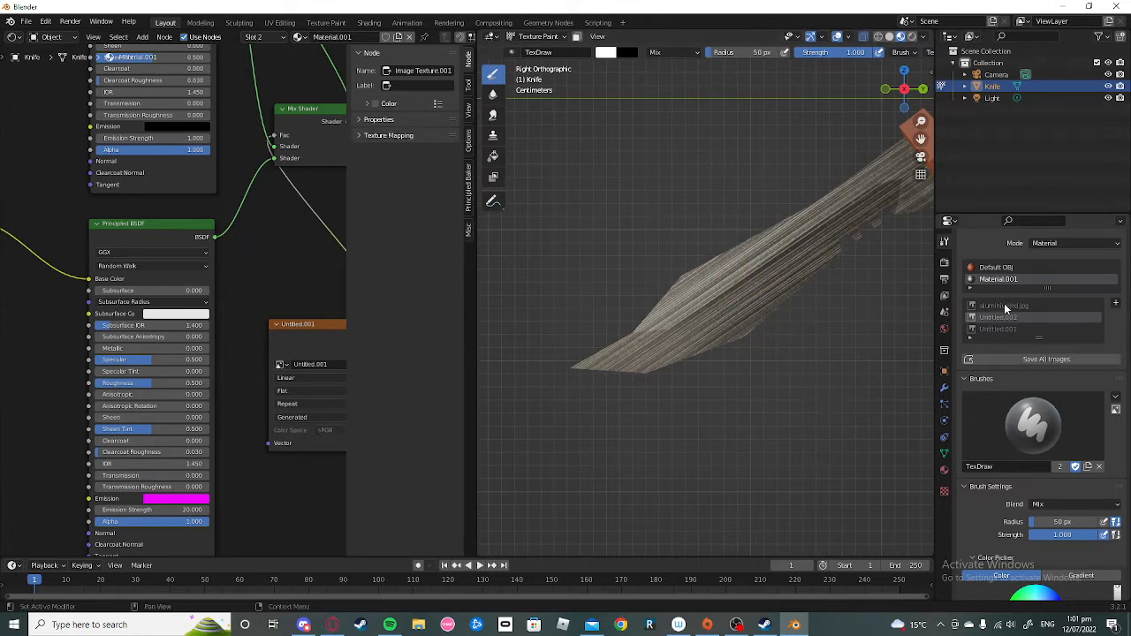
{"action": "left_click", "coordinate": [1003, 306]}
{"action": "left_click_drag", "start_coordinate": [714, 221], "coordinate": [813, 419]}
{"action": "key", "text": "ctrl+z"}
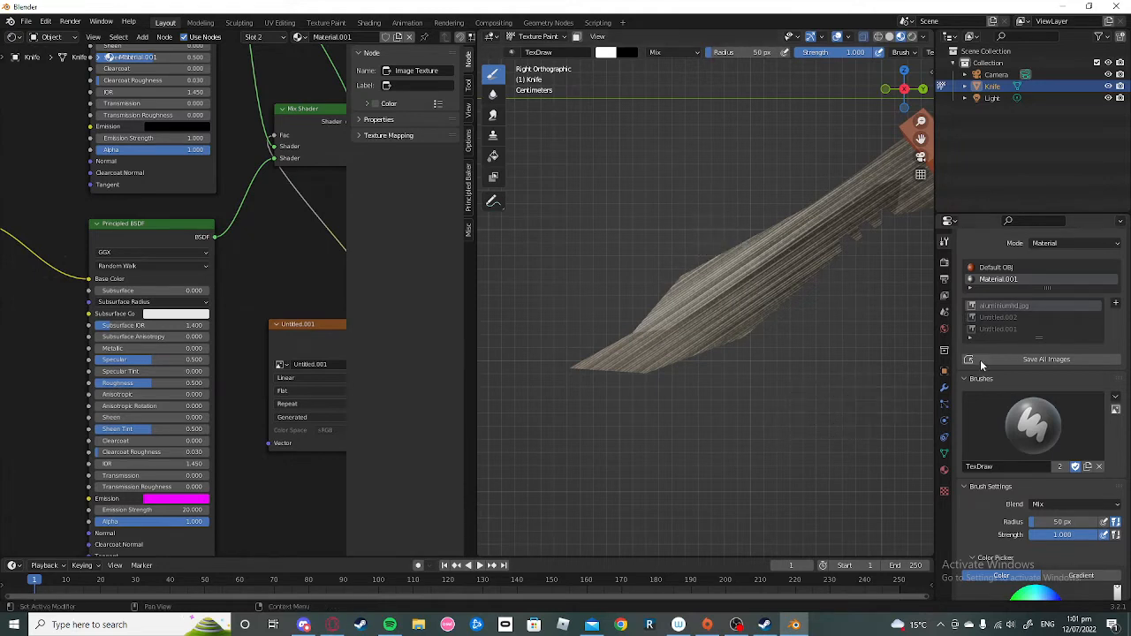
{"action": "left_click_drag", "start_coordinate": [714, 226], "coordinate": [744, 311]}
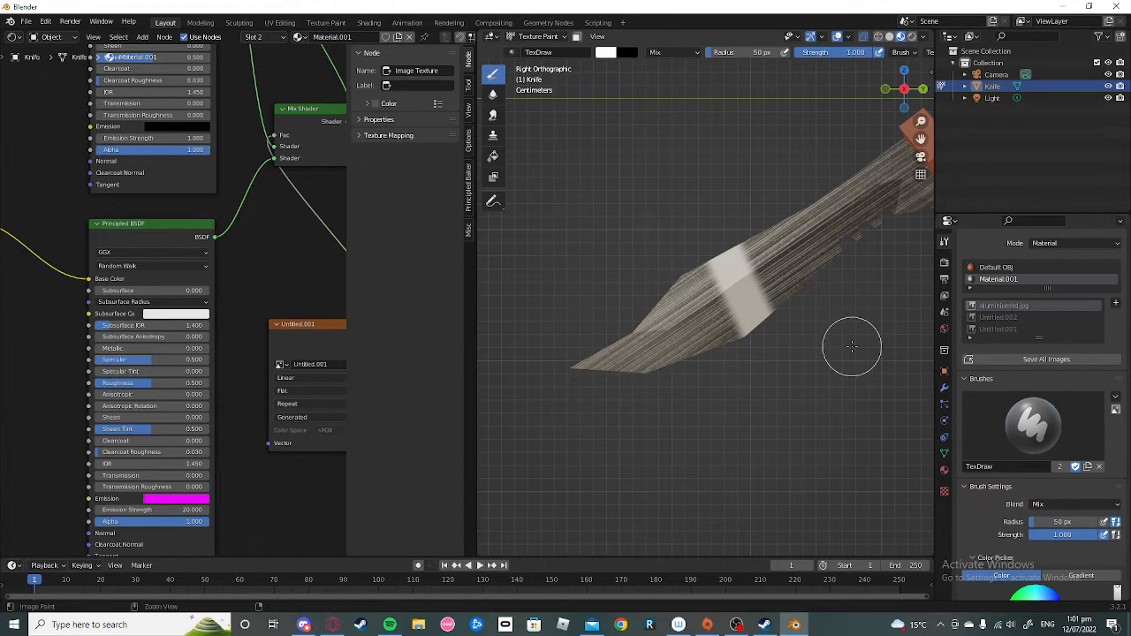
{"action": "key", "text": "ctrl+z"}
Step: Disconnect the Untitled.001 mask image from the Mix Shader's Fac input
{"action": "left_click", "coordinate": [1001, 318]}
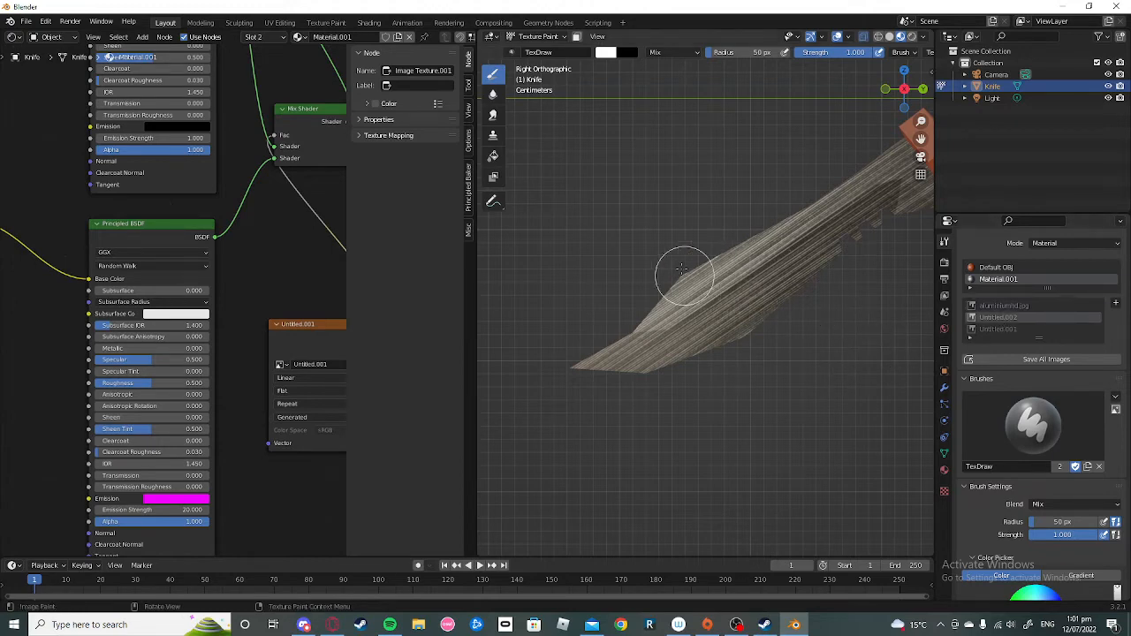
{"action": "scroll", "coordinate": [128, 304], "scroll_direction": "down", "scroll_amount": 2}
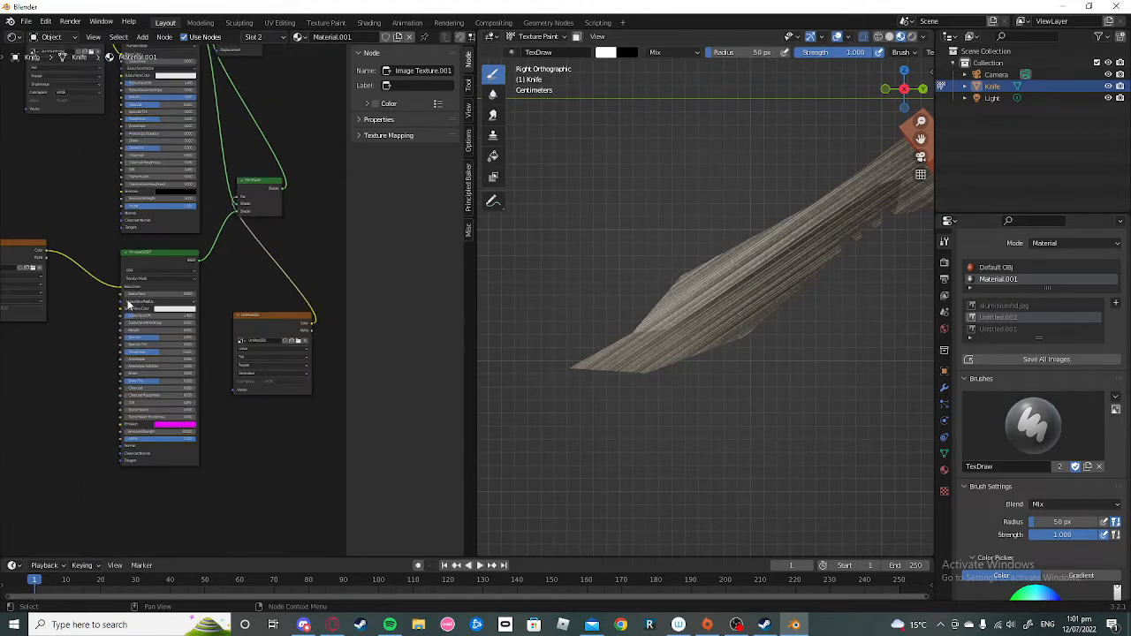
{"action": "middle_click_drag", "start_coordinate": [11, 259], "coordinate": [84, 258]}
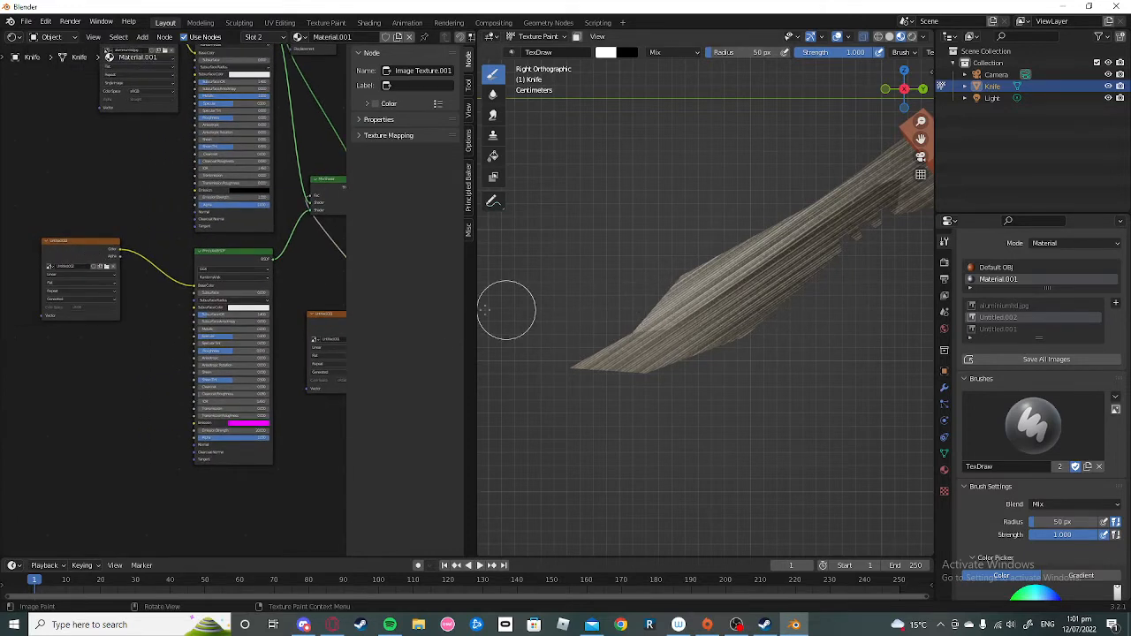
{"action": "left_click", "coordinate": [338, 339]}
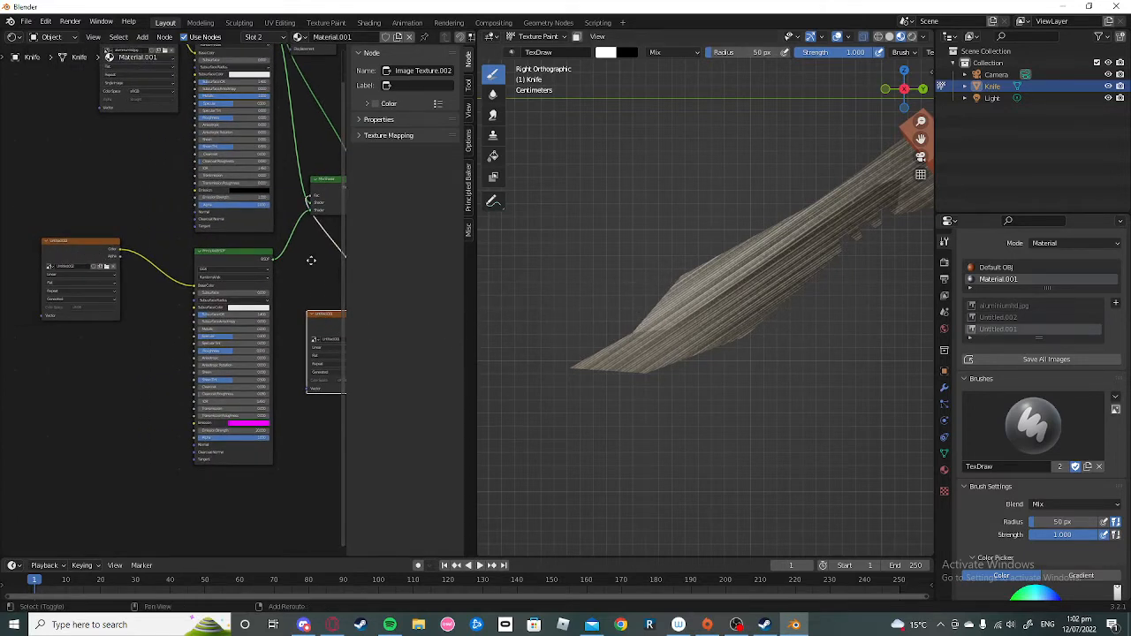
{"action": "middle_click_drag", "start_coordinate": [310, 255], "coordinate": [151, 253]}
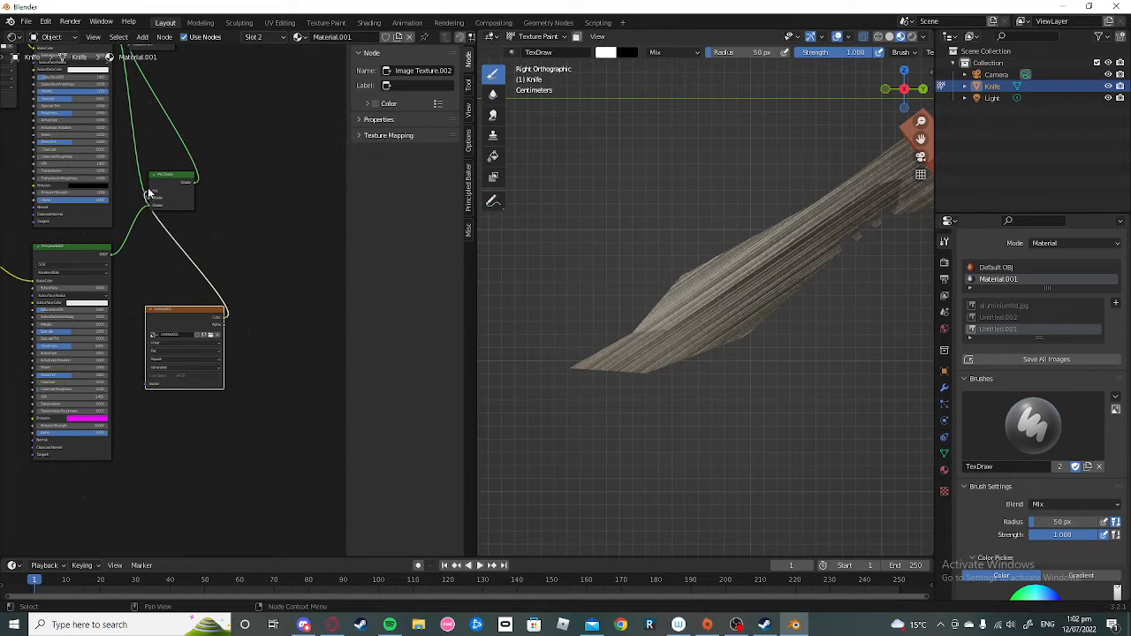
{"action": "left_click_drag", "start_coordinate": [148, 195], "coordinate": [158, 244]}
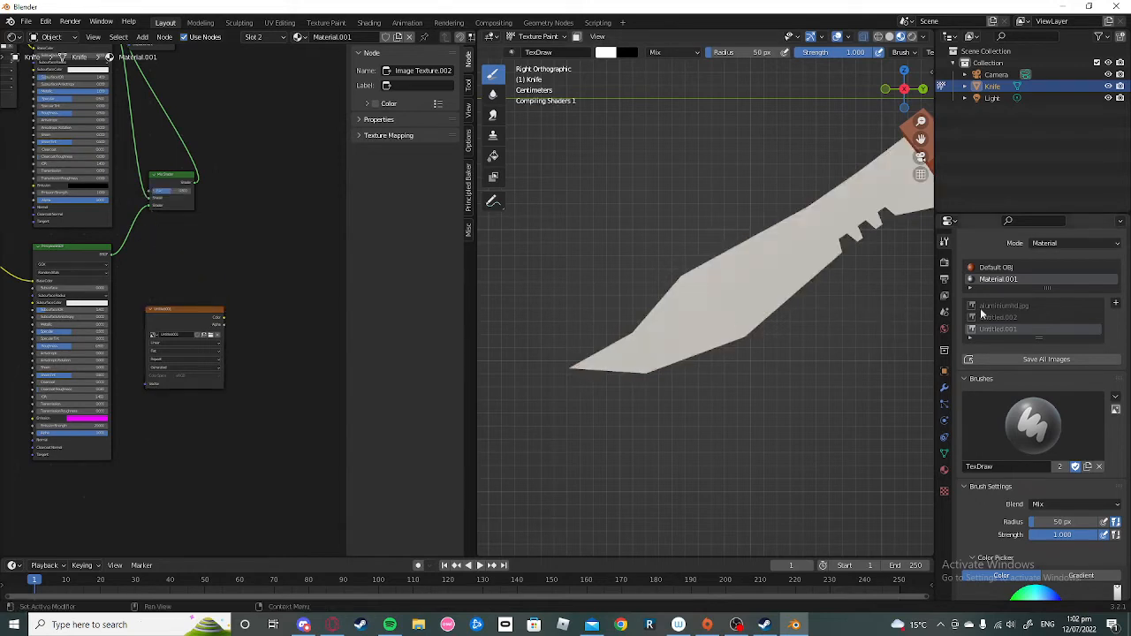
Step: Fine-tune the second Principled BSDF's magenta emission colour and connect the Untitled.001 mask image's Color output to the Mix Shader's Fac input
{"action": "left_click", "coordinate": [1004, 316]}
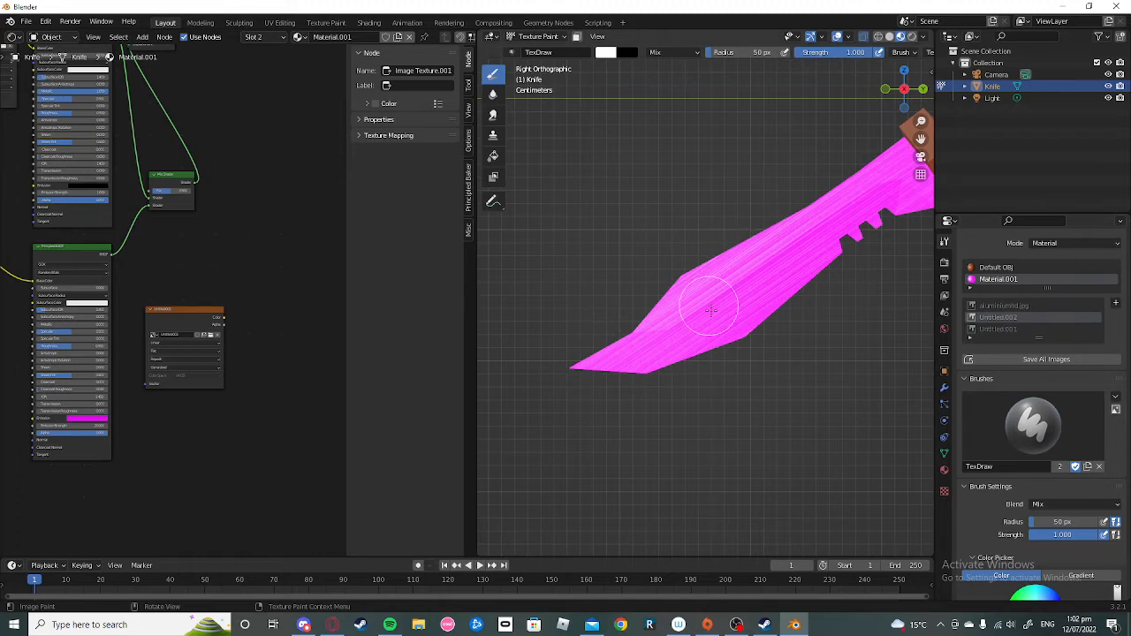
{"action": "left_click", "coordinate": [102, 419]}
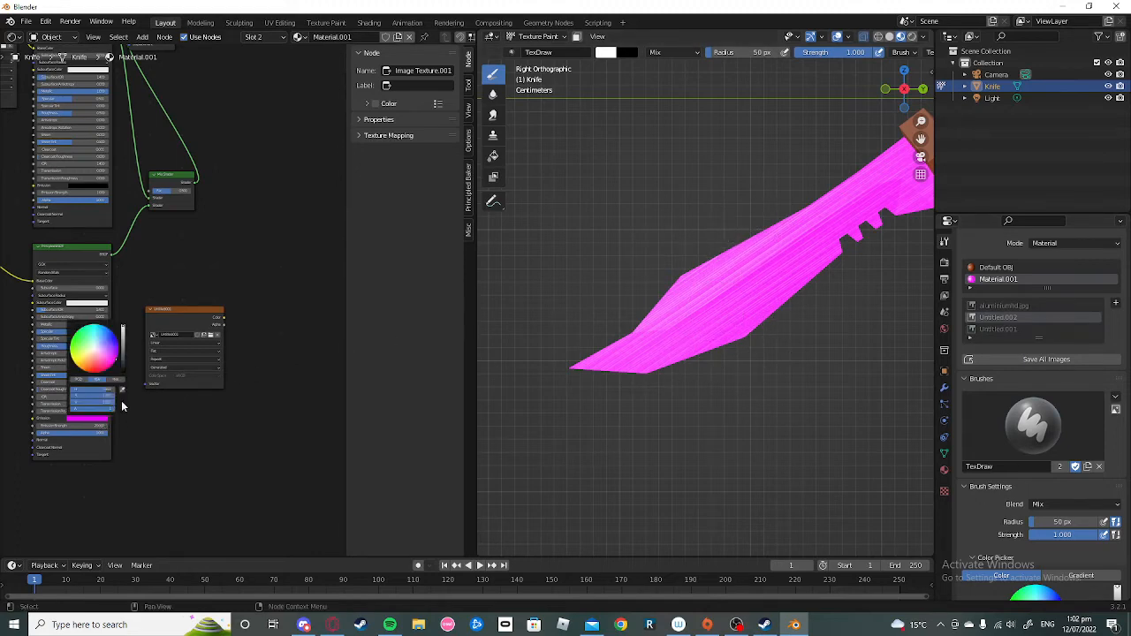
{"action": "mouse_move", "coordinate": [113, 360]}
{"action": "left_mouse_down"}
{"action": "mouse_move", "coordinate": [98, 354]}
{"action": "mouse_move", "coordinate": [99, 370]}
{"action": "mouse_move", "coordinate": [115, 360]}
{"action": "left_mouse_up"}
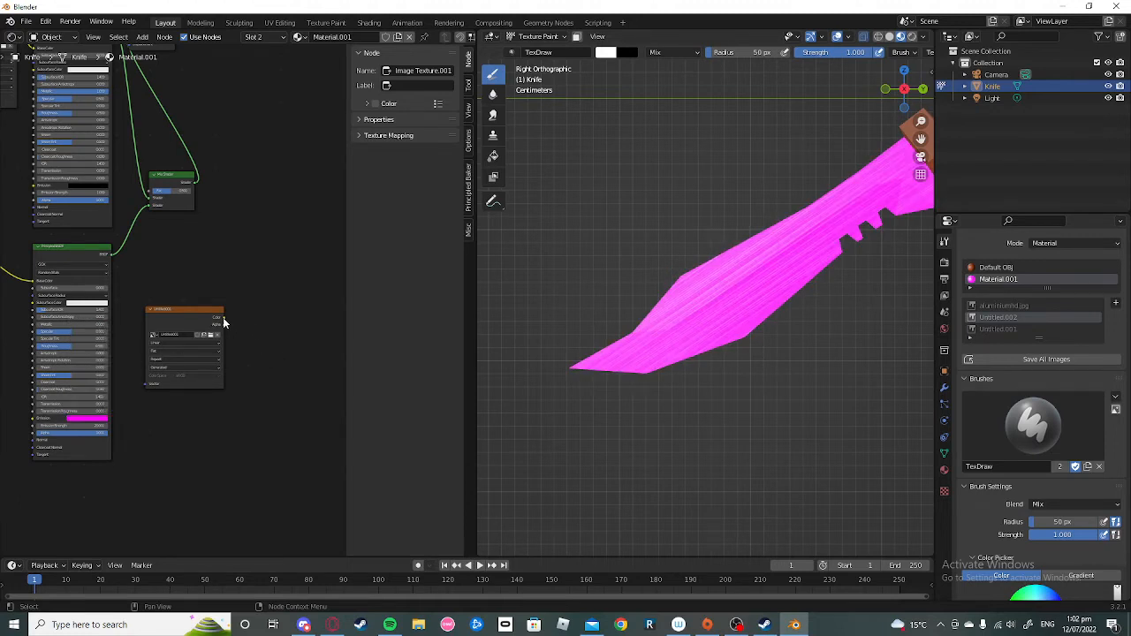
{"action": "left_click_drag", "start_coordinate": [224, 320], "coordinate": [154, 194]}
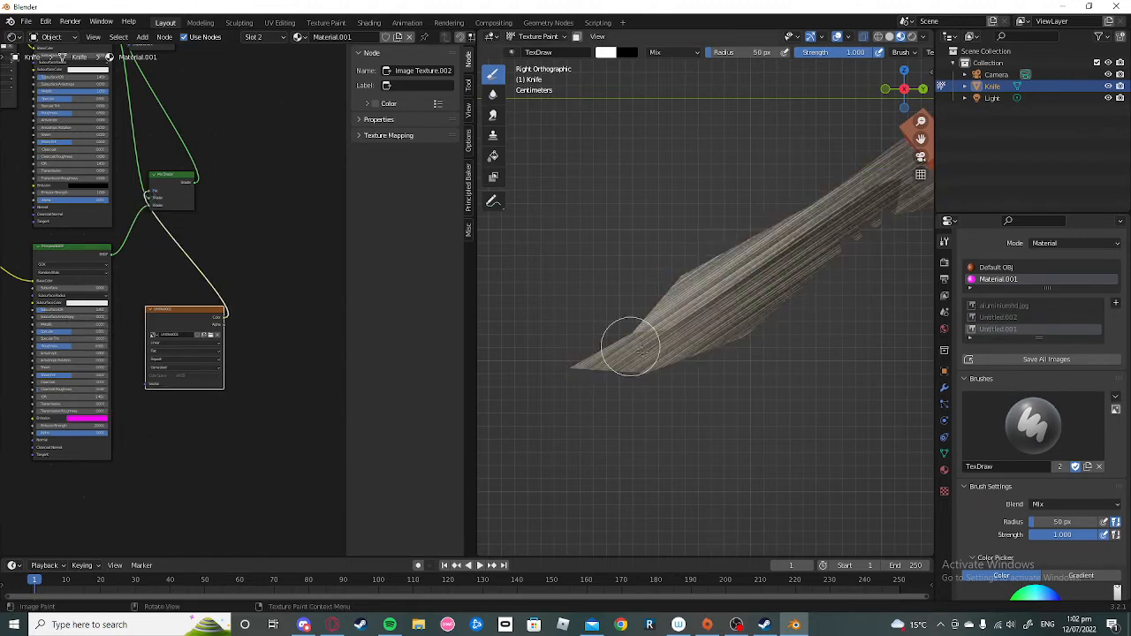
Step: Enlarge the 3D viewport over the node editor and set the paint brush's stroke method to Line
{"action": "left_click_drag", "start_coordinate": [472, 362], "coordinate": [3, 356]}
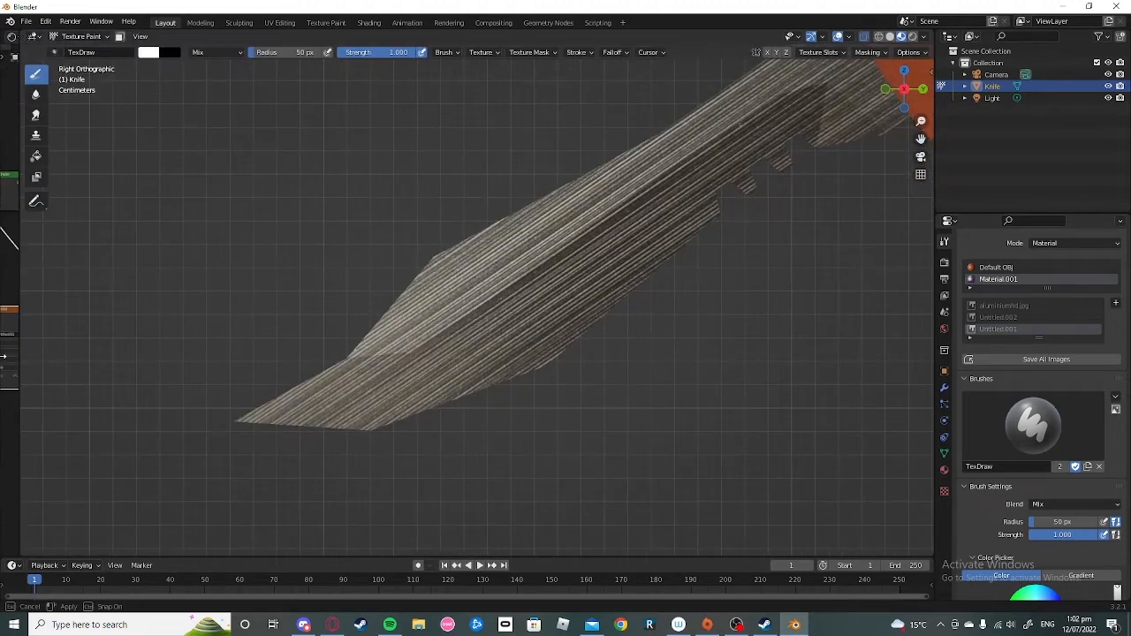
{"action": "scroll", "coordinate": [633, 354], "scroll_direction": "up", "scroll_amount": 4}
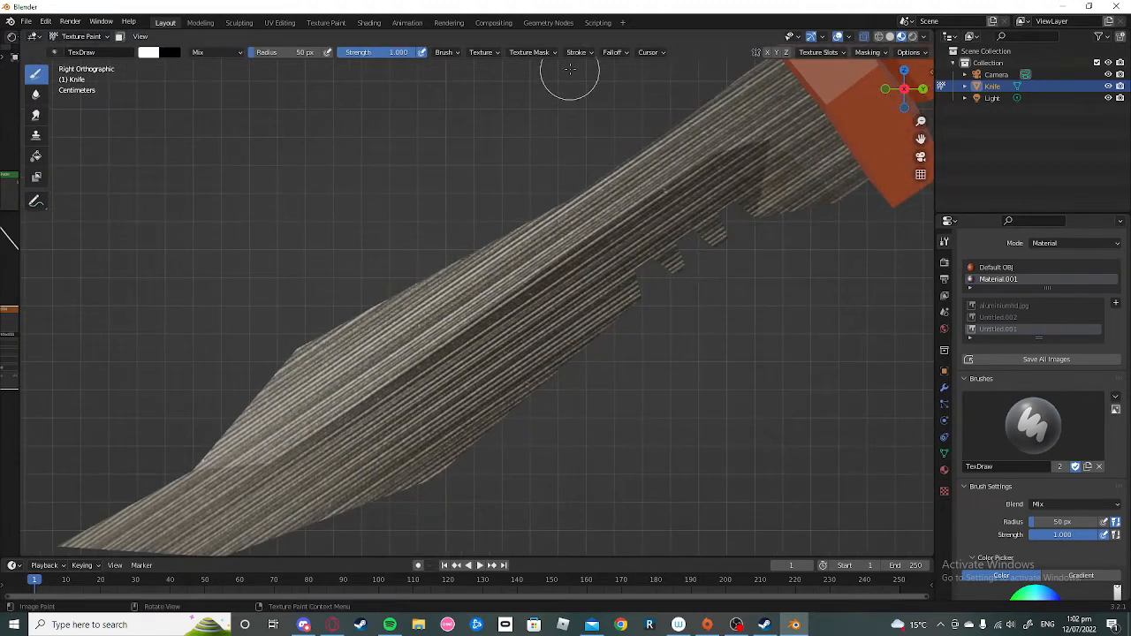
{"action": "left_click", "coordinate": [576, 53]}
{"action": "left_click", "coordinate": [608, 75]}
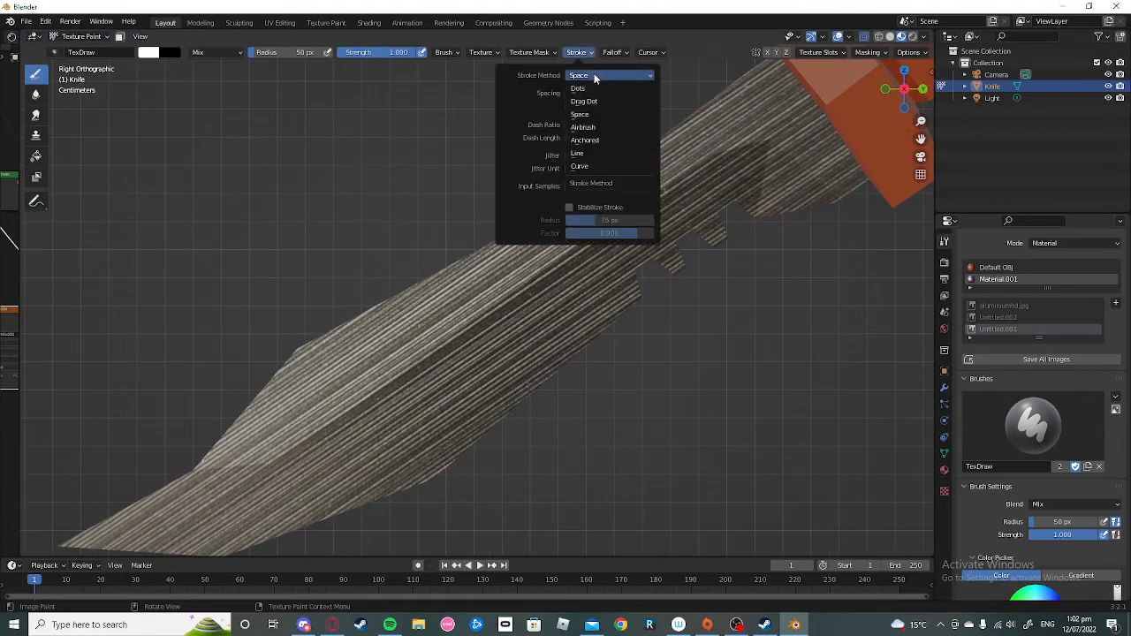
{"action": "left_click", "coordinate": [581, 153]}
Step: Reduce the paint brush's radius to 15 px
{"action": "middle_click_drag", "start_coordinate": [460, 379], "coordinate": [512, 253], "text": "shift"}
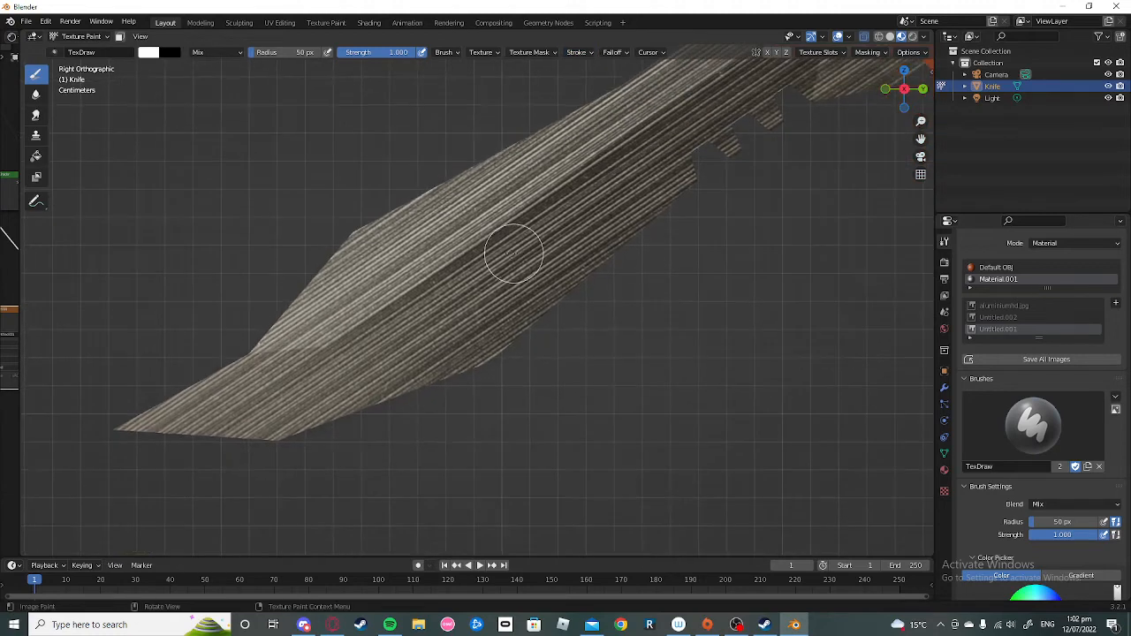
{"action": "key", "text": "f"}
{"action": "left_click", "coordinate": [408, 229]}
{"action": "key", "text": "f"}
{"action": "left_click", "coordinate": [395, 229]}
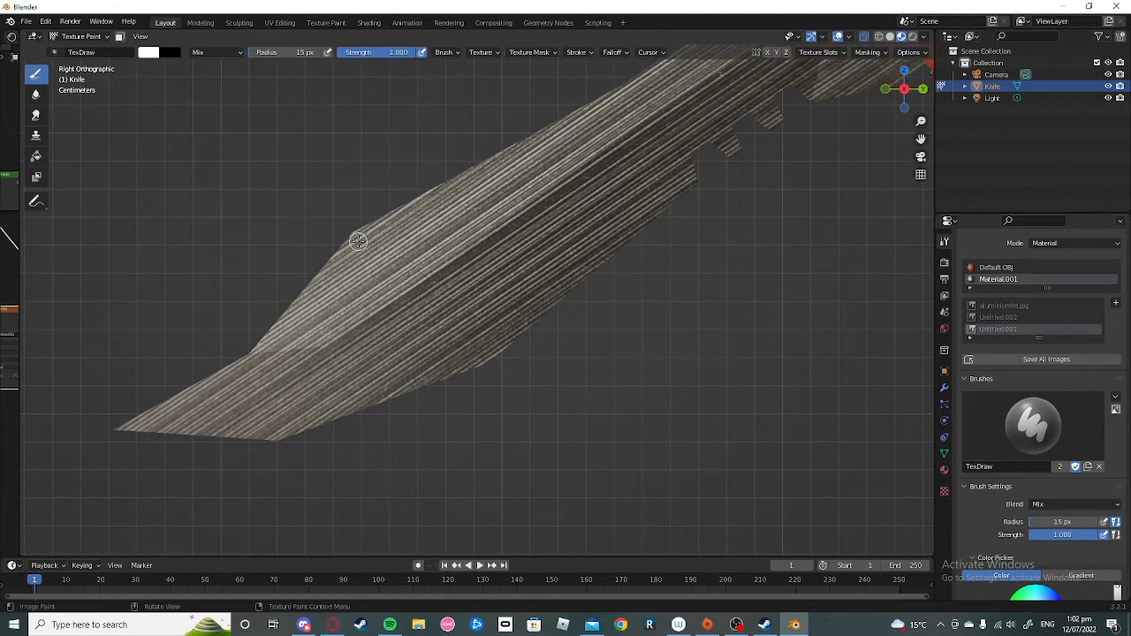
Step: Paint straight white mask lines outlining the main blade and the notched section beside the guard on the blade's right-view side
{"action": "mouse_move", "coordinate": [358, 241]}
{"action": "left_mouse_down"}
{"action": "mouse_move", "coordinate": [262, 355]}
{"action": "mouse_move", "coordinate": [138, 425]}
{"action": "mouse_move", "coordinate": [278, 430]}
{"action": "mouse_move", "coordinate": [484, 356]}
{"action": "mouse_move", "coordinate": [685, 179]}
{"action": "mouse_move", "coordinate": [667, 71]}
{"action": "mouse_move", "coordinate": [359, 236]}
{"action": "left_mouse_up"}
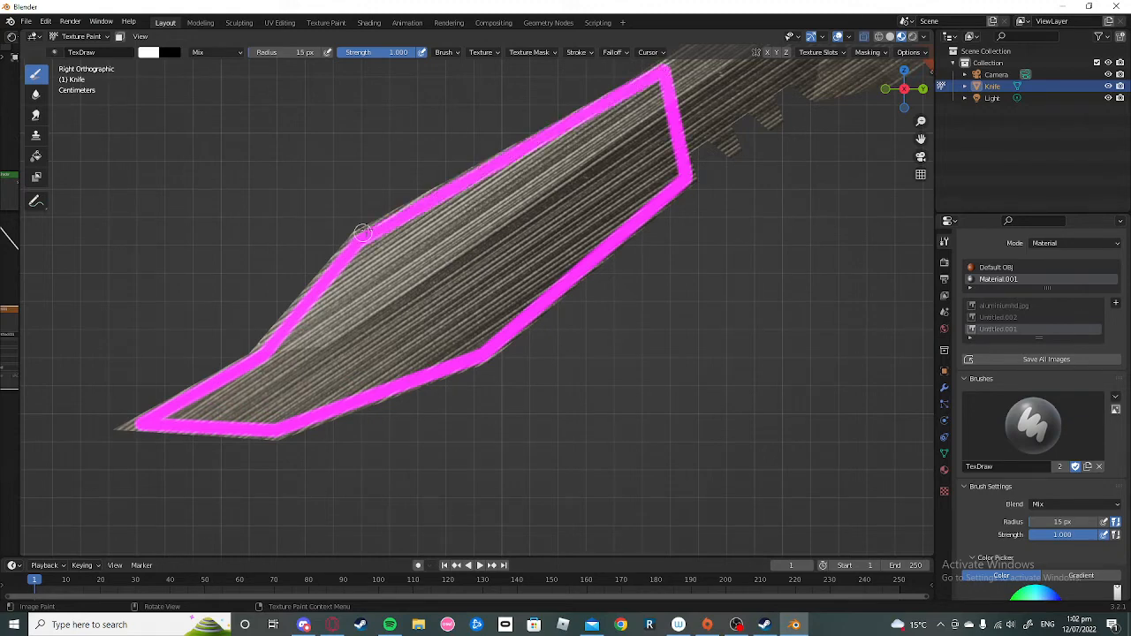
{"action": "middle_click_drag", "start_coordinate": [764, 183], "coordinate": [432, 444], "text": "shift"}
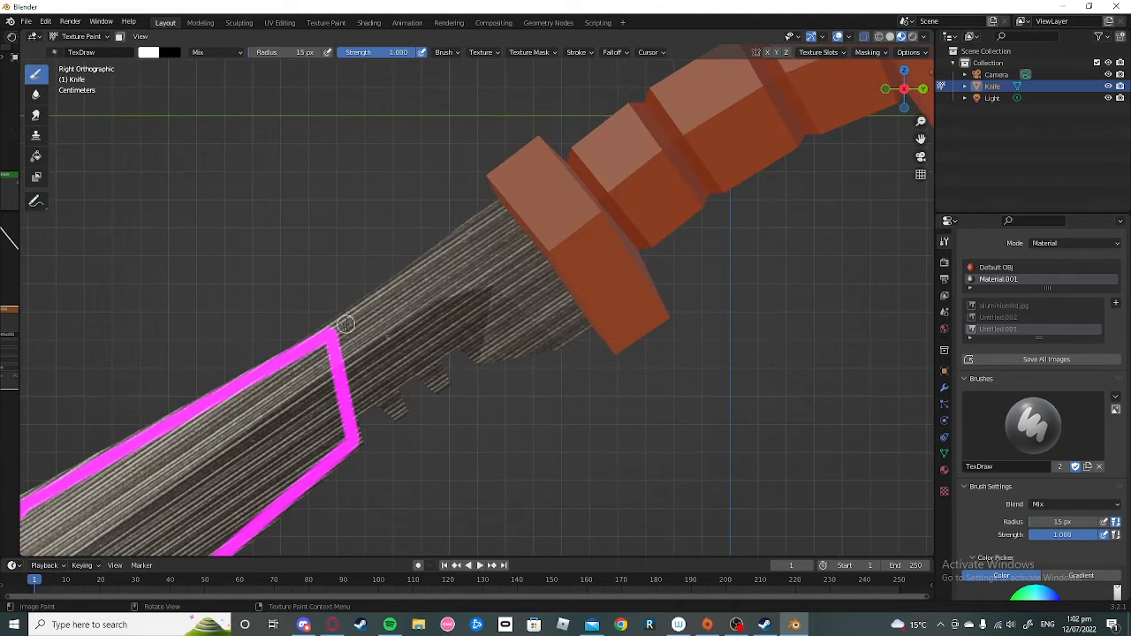
{"action": "mouse_move", "coordinate": [346, 324]}
{"action": "left_mouse_down"}
{"action": "mouse_move", "coordinate": [418, 285]}
{"action": "mouse_move", "coordinate": [495, 218]}
{"action": "mouse_move", "coordinate": [574, 322]}
{"action": "left_mouse_up"}
{"action": "mouse_move", "coordinate": [553, 337]}
{"action": "left_mouse_down"}
{"action": "mouse_move", "coordinate": [479, 351]}
{"action": "mouse_move", "coordinate": [462, 325]}
{"action": "mouse_move", "coordinate": [424, 336]}
{"action": "mouse_move", "coordinate": [369, 389]}
{"action": "mouse_move", "coordinate": [421, 356]}
{"action": "mouse_move", "coordinate": [432, 375]}
{"action": "mouse_move", "coordinate": [390, 397]}
{"action": "mouse_move", "coordinate": [424, 356]}
{"action": "mouse_move", "coordinate": [360, 393]}
{"action": "mouse_move", "coordinate": [341, 328]}
{"action": "left_mouse_up"}
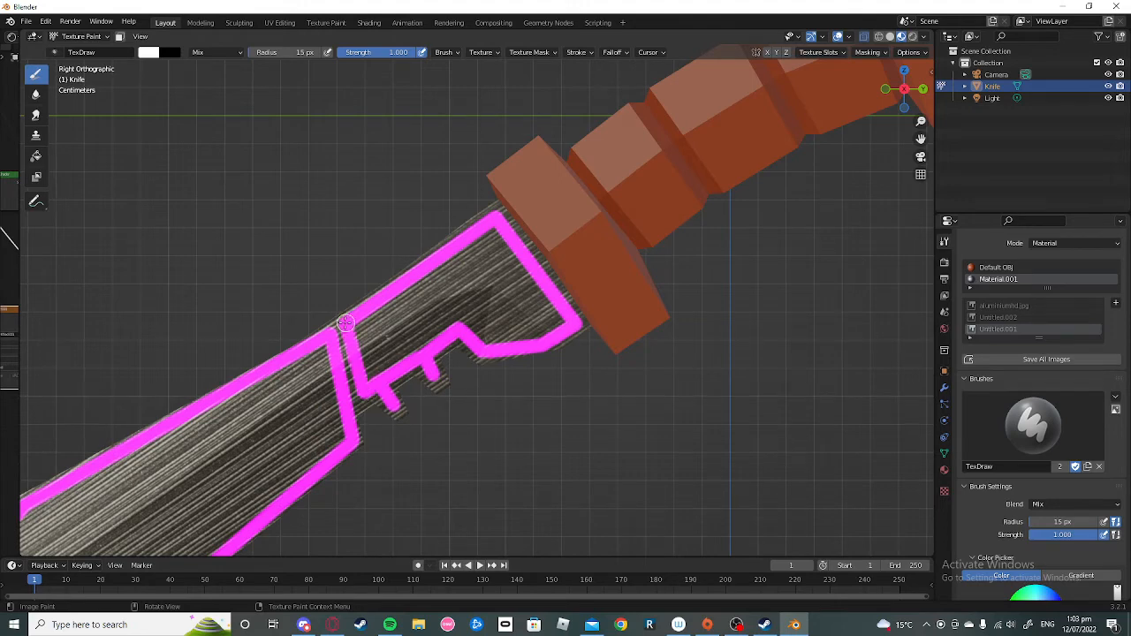
Step: View the knife in left orthographic and paint a straight mask line across the blade alongside the guard
{"action": "scroll", "coordinate": [517, 258], "scroll_direction": "down", "scroll_amount": 3}
{"action": "middle_click_drag", "start_coordinate": [517, 258], "coordinate": [397, 378], "text": "shift"}
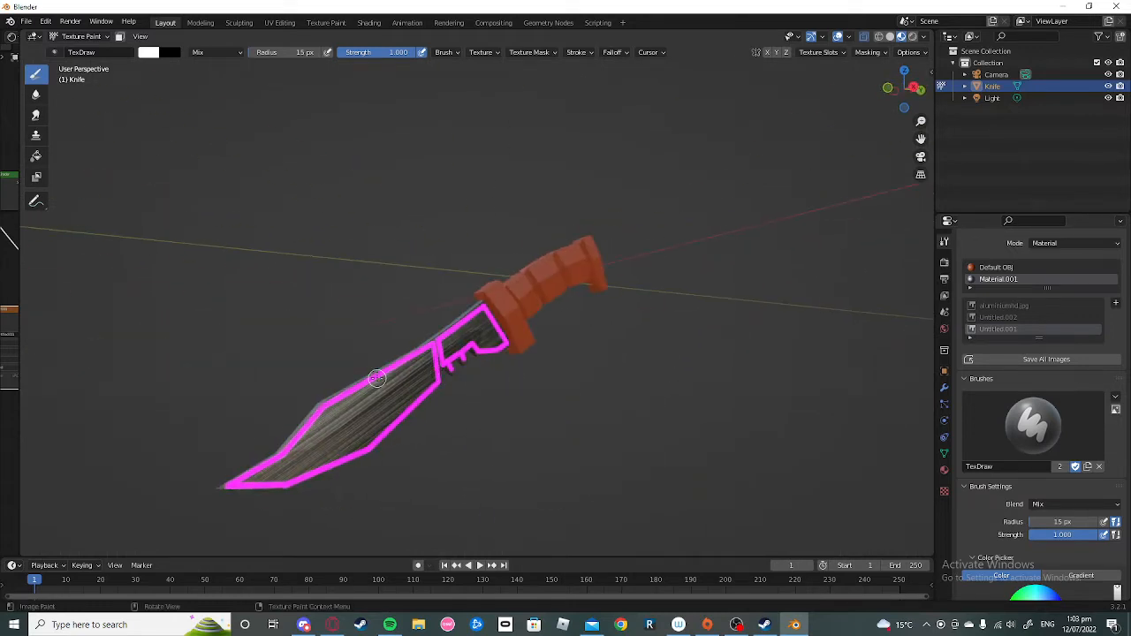
{"action": "key", "text": "KP_3"}
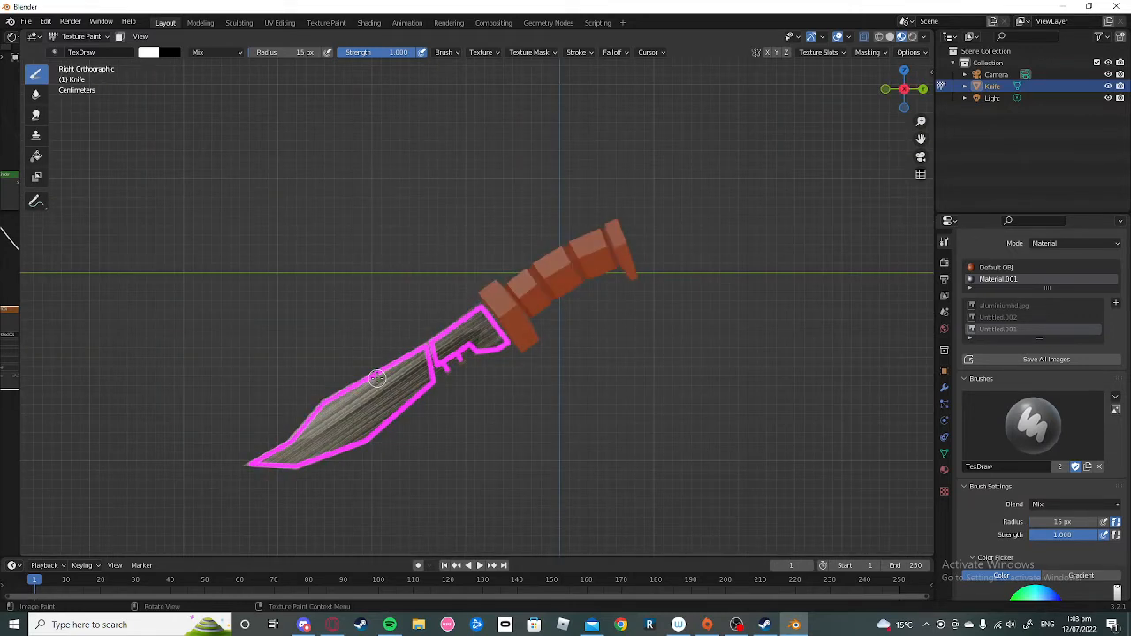
{"action": "middle_click_drag", "start_coordinate": [378, 378], "coordinate": [620, 378]}
{"action": "key", "text": "KP_3"}
{"action": "key", "text": "ctrl+KP_3"}
{"action": "scroll", "coordinate": [425, 378], "scroll_direction": "up", "scroll_amount": 4}
{"action": "middle_click_drag", "start_coordinate": [505, 376], "coordinate": [620, 386], "text": "shift"}
{"action": "scroll", "coordinate": [376, 206], "scroll_direction": "up", "scroll_amount": 5}
{"action": "left_click_drag", "start_coordinate": [296, 280], "coordinate": [444, 89]}
Step: Paint straight mask lines along the blade's spine from the guard to its angled corner in left view, undoing the first attempt
{"action": "middle_click_drag", "start_coordinate": [485, 76], "coordinate": [327, 117], "text": "shift"}
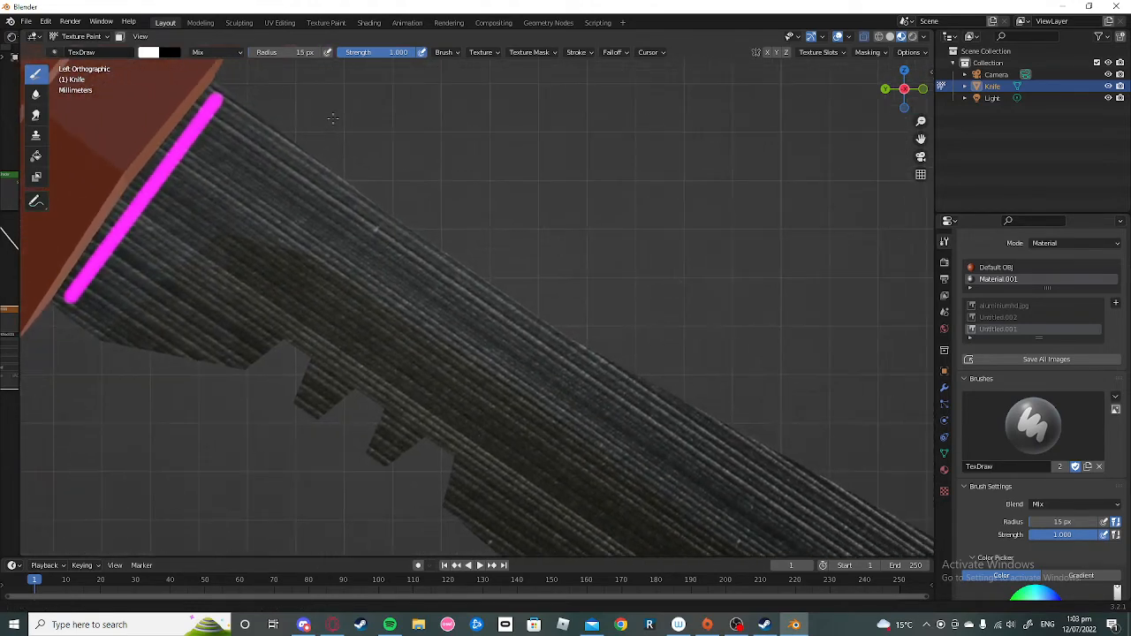
{"action": "scroll", "coordinate": [329, 163], "scroll_direction": "down", "scroll_amount": 3}
{"action": "scroll", "coordinate": [317, 172], "scroll_direction": "up", "scroll_amount": 3}
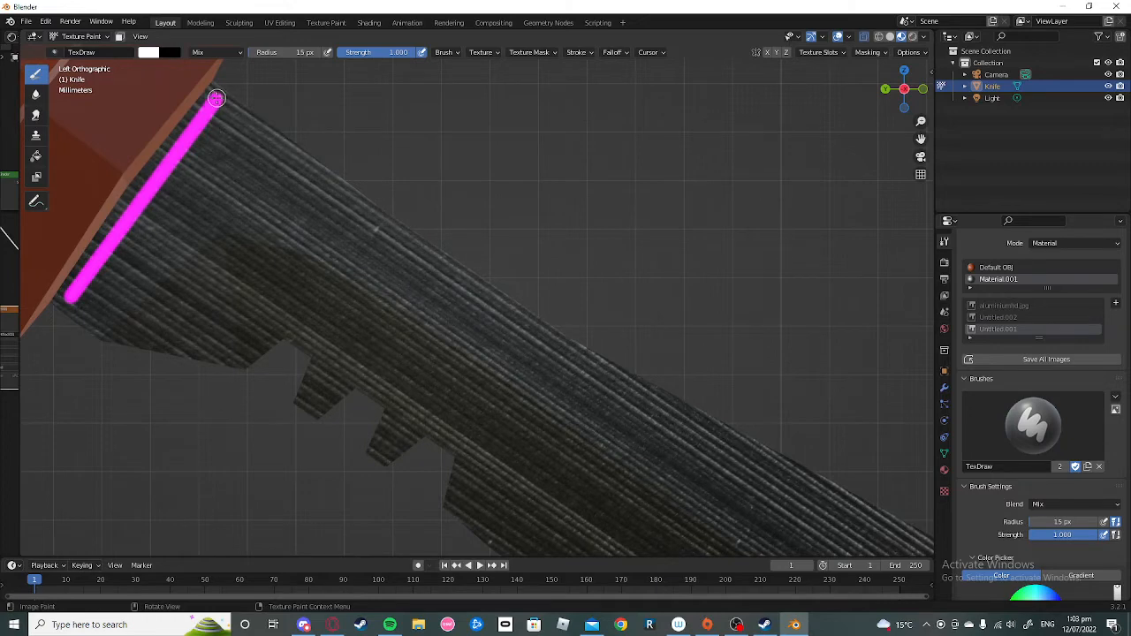
{"action": "mouse_move", "coordinate": [216, 98]}
{"action": "left_mouse_down"}
{"action": "mouse_move", "coordinate": [397, 250]}
{"action": "mouse_move", "coordinate": [760, 461]}
{"action": "left_mouse_up"}
{"action": "key", "text": "ctrl+z"}
{"action": "mouse_move", "coordinate": [693, 413]}
{"action": "middle_mouse_down", "text": "shift"}
{"action": "mouse_move", "coordinate": [610, 332]}
{"action": "mouse_move", "coordinate": [616, 435]}
{"action": "mouse_move", "coordinate": [600, 436]}
{"action": "middle_mouse_up", "text": "shift"}
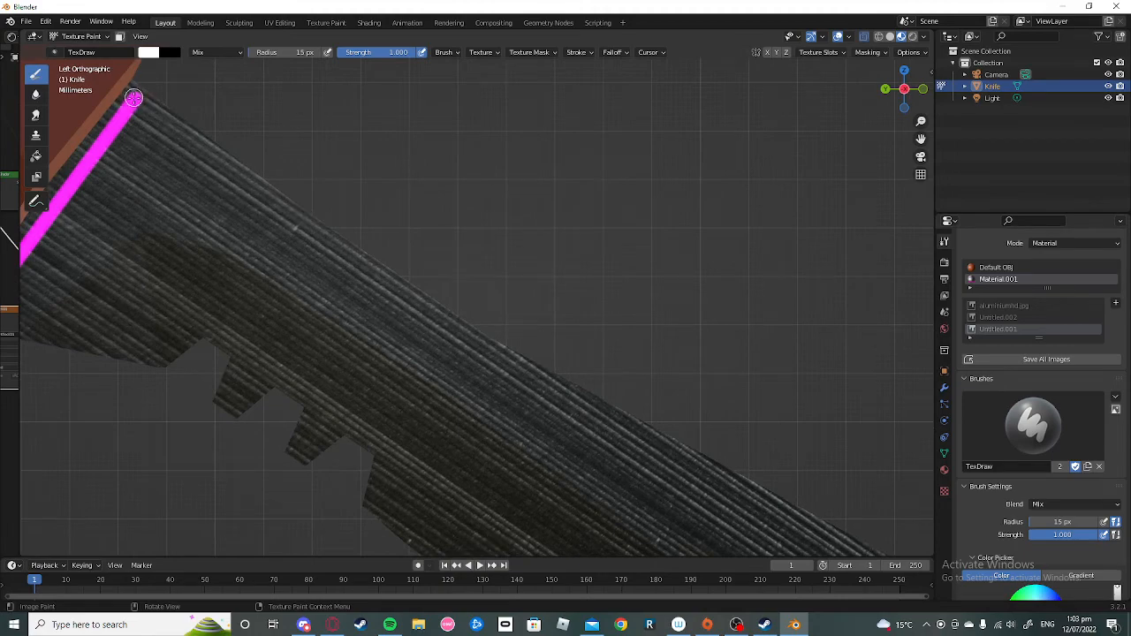
{"action": "mouse_move", "coordinate": [133, 97]}
{"action": "left_mouse_down"}
{"action": "mouse_move", "coordinate": [424, 335]}
{"action": "mouse_move", "coordinate": [472, 338]}
{"action": "left_mouse_up"}
{"action": "mouse_move", "coordinate": [472, 339]}
{"action": "middle_mouse_down", "text": "shift"}
{"action": "mouse_move", "coordinate": [350, 203]}
{"action": "mouse_move", "coordinate": [129, 101]}
{"action": "middle_mouse_up", "text": "shift"}
{"action": "mouse_move", "coordinate": [126, 97]}
{"action": "left_mouse_down"}
{"action": "mouse_move", "coordinate": [530, 386]}
{"action": "mouse_move", "coordinate": [606, 366]}
{"action": "mouse_move", "coordinate": [598, 353]}
{"action": "left_mouse_up"}
{"action": "middle_click_drag", "start_coordinate": [599, 353], "coordinate": [309, 192], "text": "shift"}
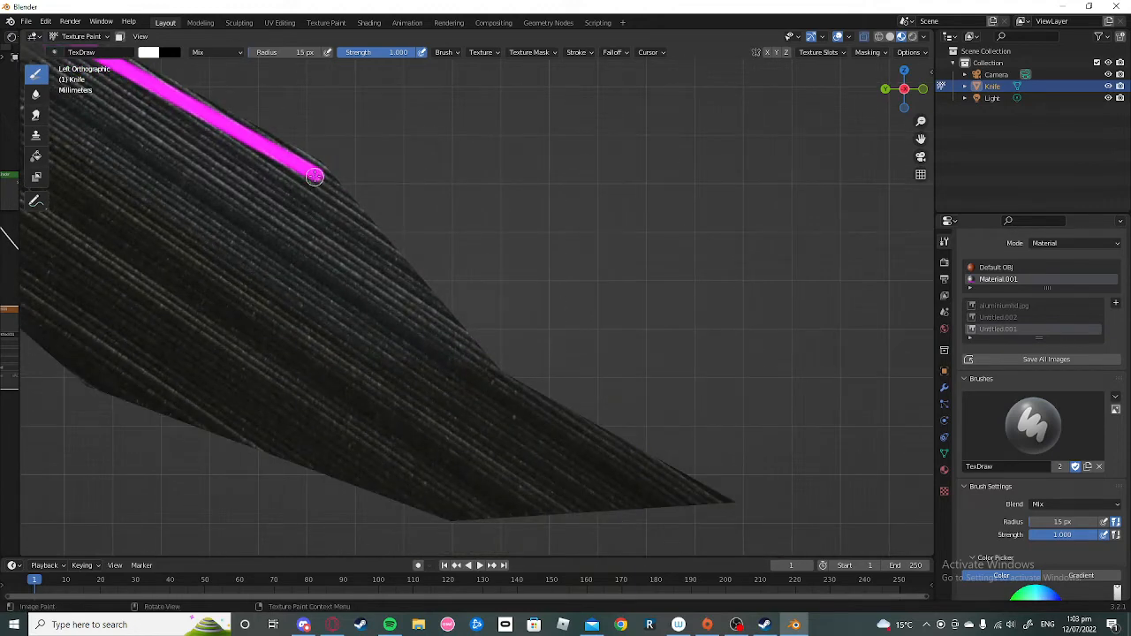
Step: Continue the mask outline from the spine's corner around the blade tip and back to the cutting edge's lower corner
{"action": "left_click_drag", "start_coordinate": [315, 177], "coordinate": [479, 383]}
{"action": "mouse_move", "coordinate": [479, 384]}
{"action": "left_mouse_down"}
{"action": "mouse_move", "coordinate": [573, 454]}
{"action": "mouse_move", "coordinate": [689, 493]}
{"action": "left_mouse_up"}
{"action": "left_click_drag", "start_coordinate": [690, 493], "coordinate": [449, 506]}
{"action": "mouse_move", "coordinate": [449, 507]}
{"action": "left_mouse_down"}
{"action": "mouse_move", "coordinate": [144, 383]}
{"action": "mouse_move", "coordinate": [95, 375]}
{"action": "left_mouse_up"}
Step: Complete the left-view outline with straight mask lines up the cutting edge and above the serrations to the guard
{"action": "mouse_move", "coordinate": [96, 367]}
{"action": "middle_mouse_down", "text": "shift"}
{"action": "mouse_move", "coordinate": [722, 538]}
{"action": "mouse_move", "coordinate": [600, 425]}
{"action": "middle_mouse_up", "text": "shift"}
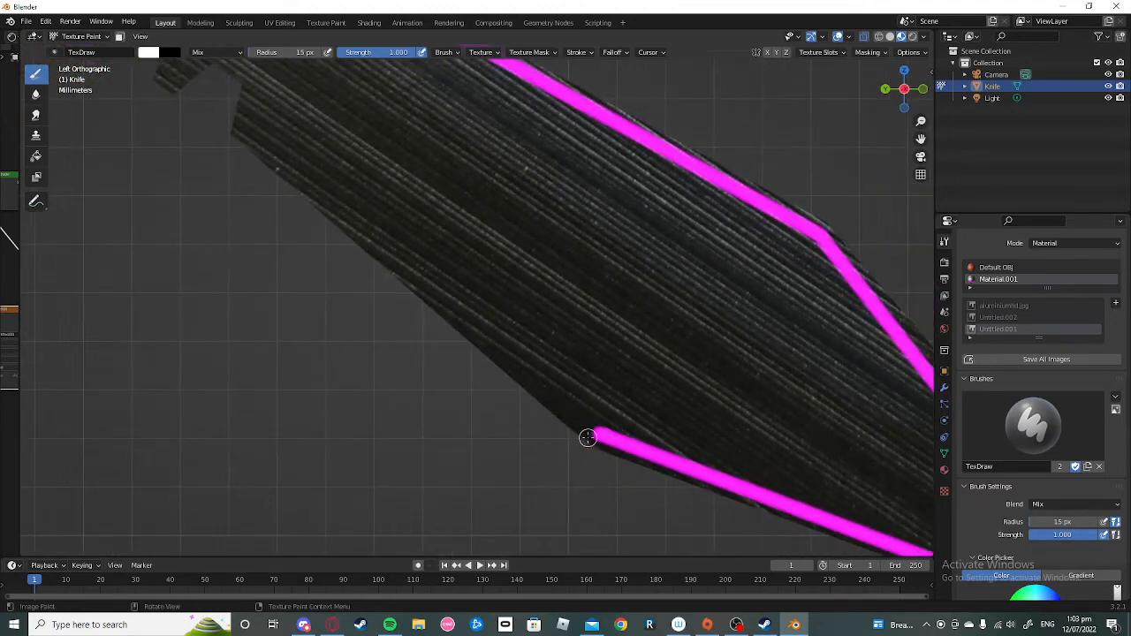
{"action": "mouse_move", "coordinate": [600, 434]}
{"action": "left_mouse_down"}
{"action": "mouse_move", "coordinate": [323, 156]}
{"action": "mouse_move", "coordinate": [245, 127]}
{"action": "left_mouse_up"}
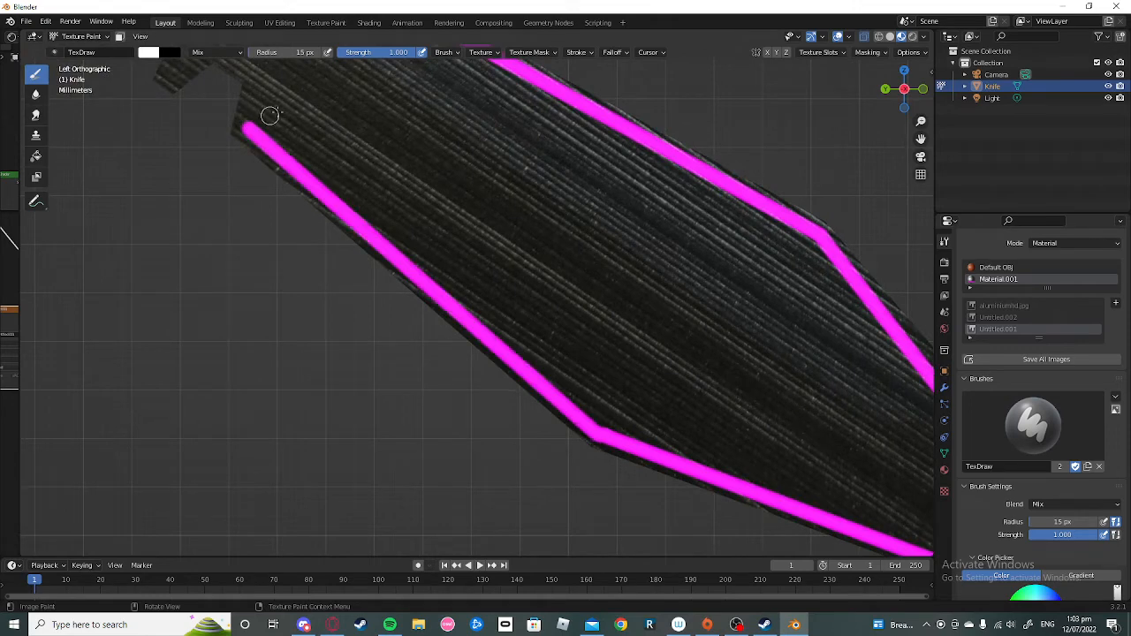
{"action": "middle_click_drag", "start_coordinate": [271, 116], "coordinate": [629, 443], "text": "shift"}
{"action": "mouse_move", "coordinate": [587, 456]}
{"action": "left_mouse_down"}
{"action": "mouse_move", "coordinate": [614, 294]}
{"action": "mouse_move", "coordinate": [482, 189]}
{"action": "mouse_move", "coordinate": [362, 304]}
{"action": "mouse_move", "coordinate": [227, 281]}
{"action": "left_mouse_up"}
{"action": "left_click_drag", "start_coordinate": [227, 283], "coordinate": [190, 250]}
{"action": "scroll", "coordinate": [646, 310], "scroll_direction": "down", "scroll_amount": 8}
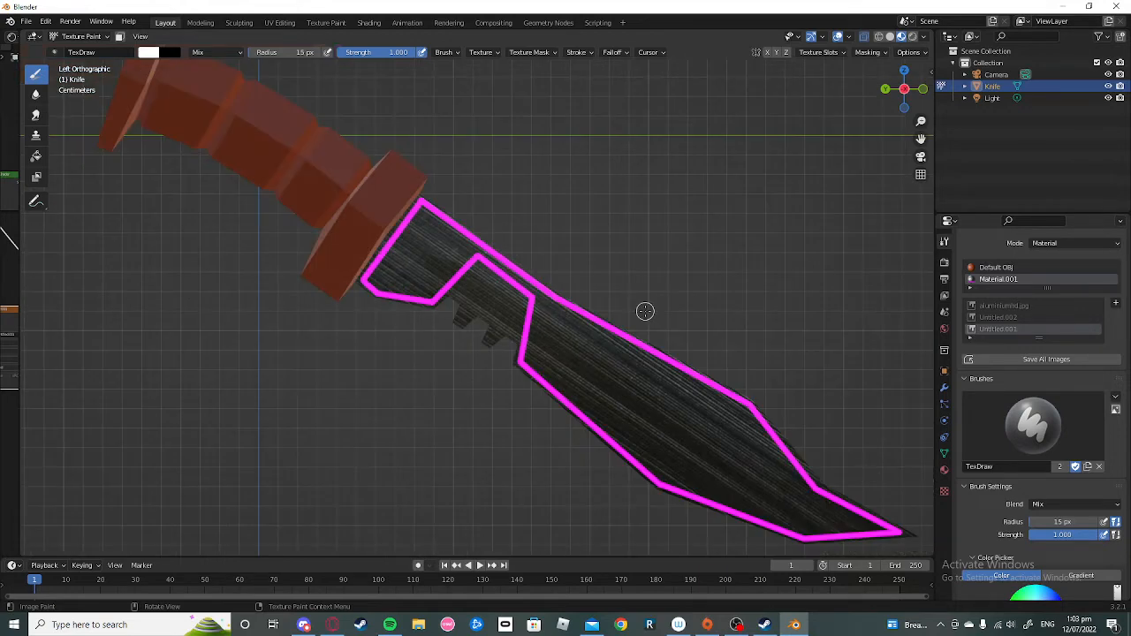
Step: Make the Default OBJ material's paint slot active and set the brush colour to magenta
{"action": "middle_click_drag", "start_coordinate": [681, 315], "coordinate": [274, 293]}
{"action": "left_click", "coordinate": [1007, 267]}
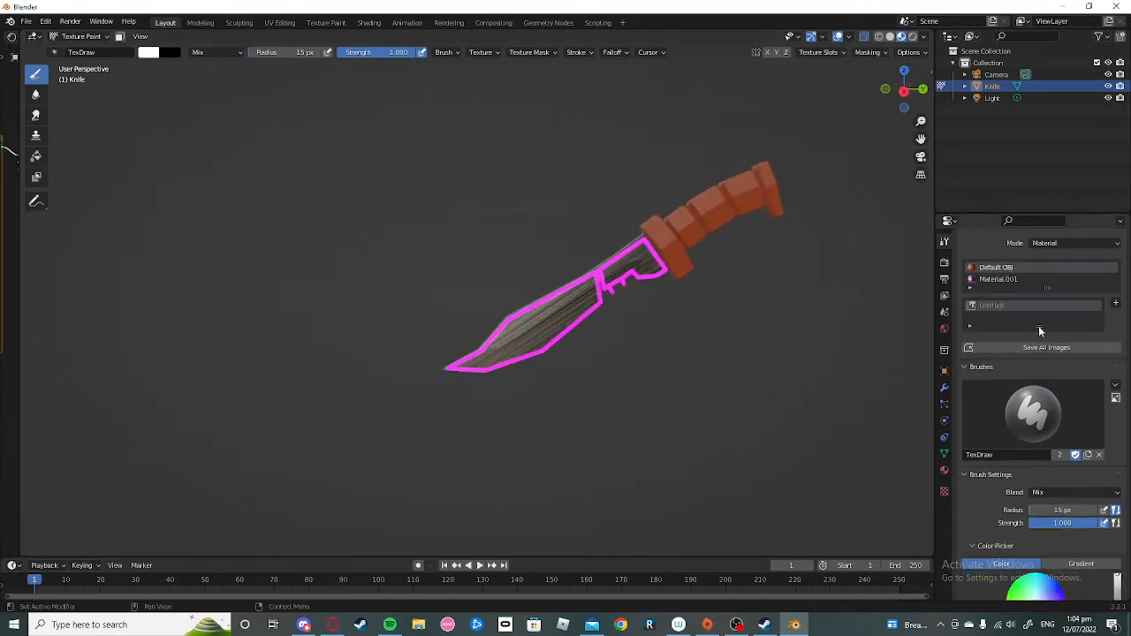
{"action": "scroll", "coordinate": [1063, 534], "scroll_direction": "down", "scroll_amount": 5}
{"action": "left_click_drag", "start_coordinate": [1046, 497], "coordinate": [1048, 506]}
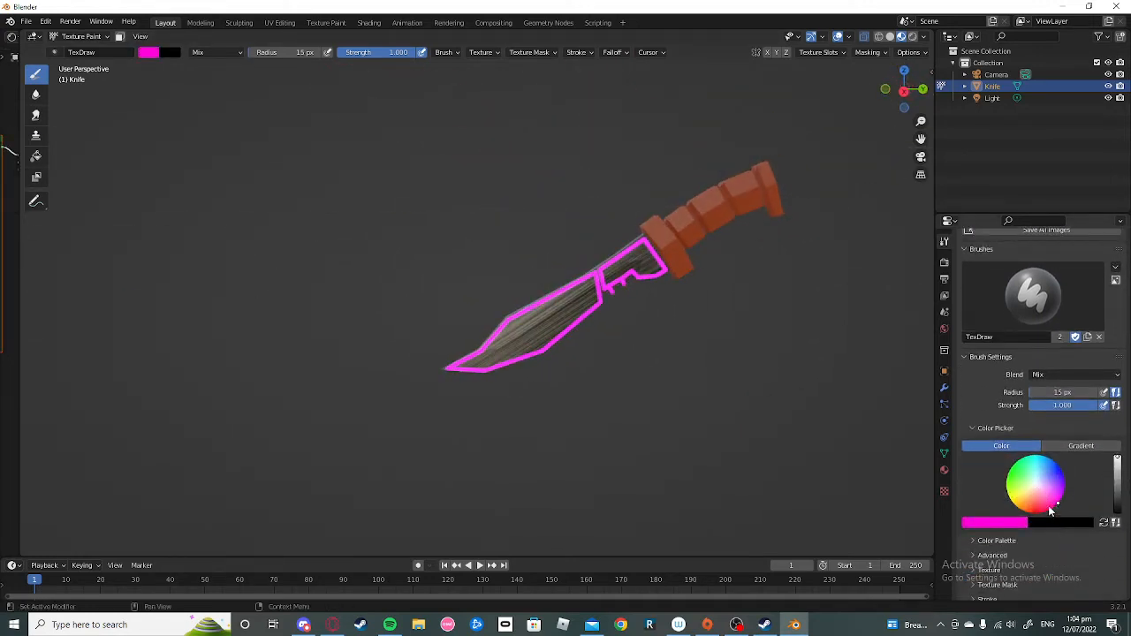
{"action": "scroll", "coordinate": [1024, 373], "scroll_direction": "up", "scroll_amount": 4}
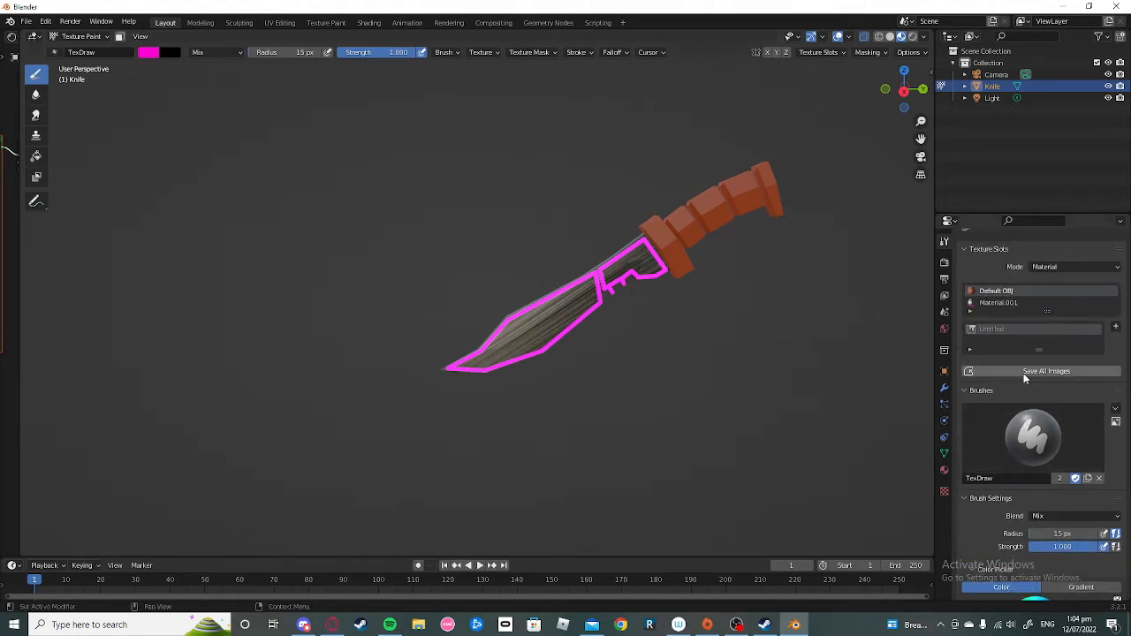
{"action": "scroll", "coordinate": [1022, 372], "scroll_direction": "down", "scroll_amount": 6}
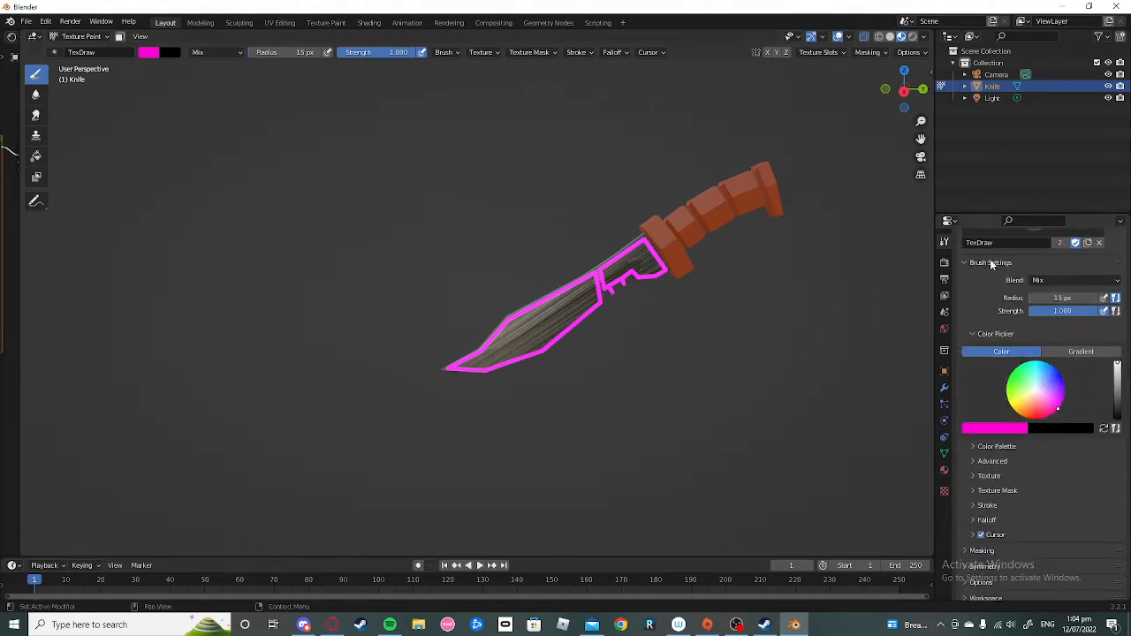
Step: Replace the Default OBJ material's base colour image with a new blank 1024 × 1024 px image in darkened magenta
{"action": "left_click", "coordinate": [944, 469]}
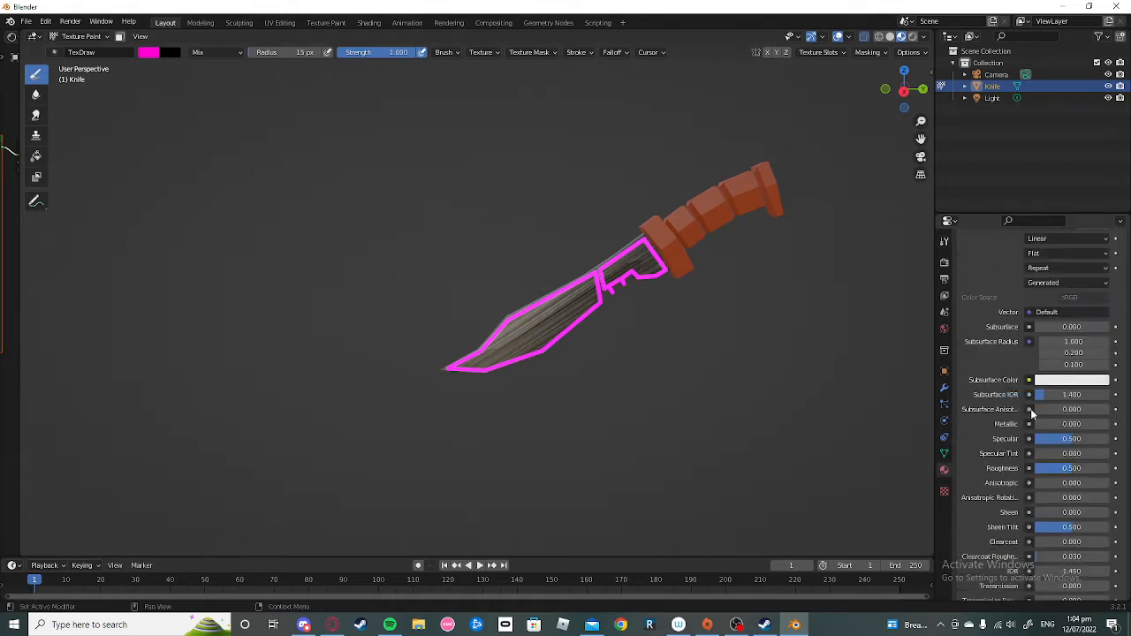
{"action": "scroll", "coordinate": [1035, 379], "scroll_direction": "up", "scroll_amount": 5}
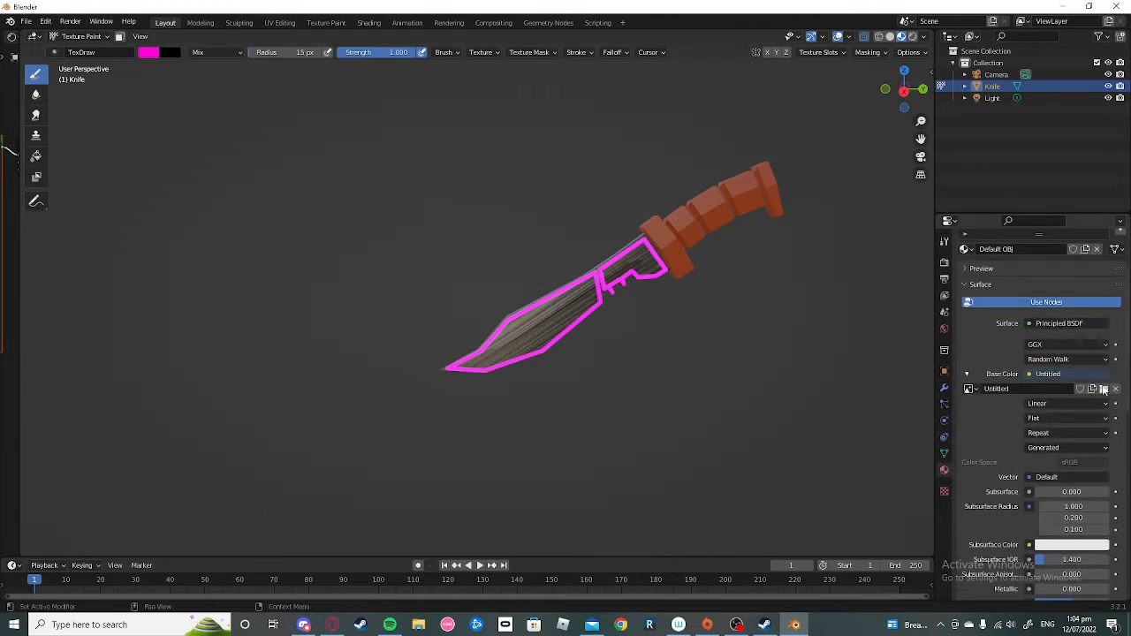
{"action": "left_click", "coordinate": [1116, 388]}
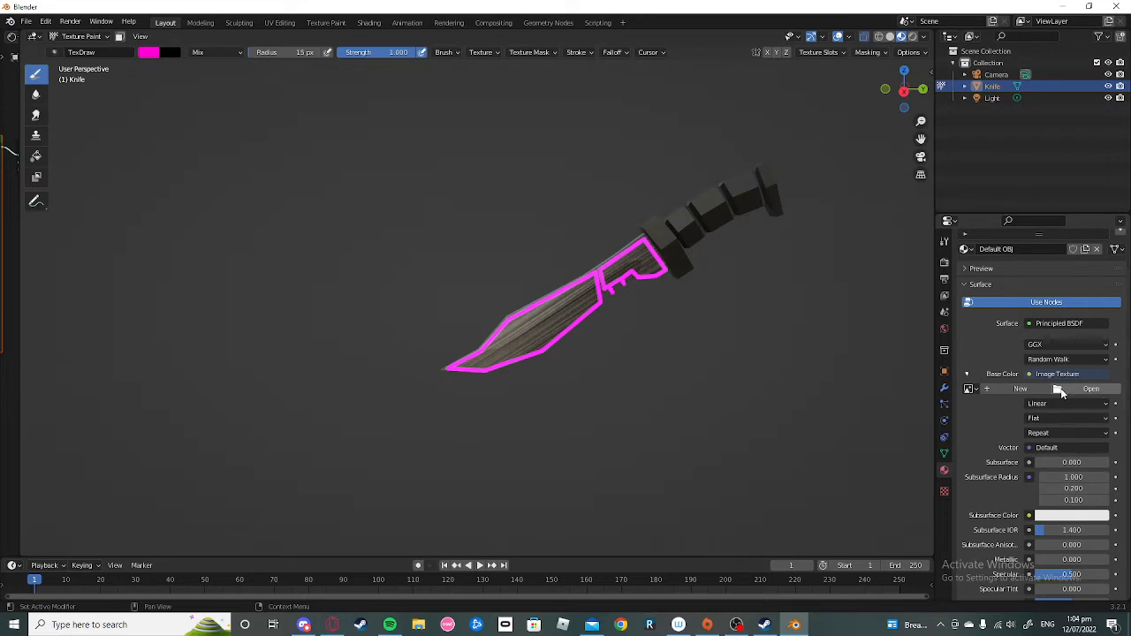
{"action": "left_click", "coordinate": [1025, 389]}
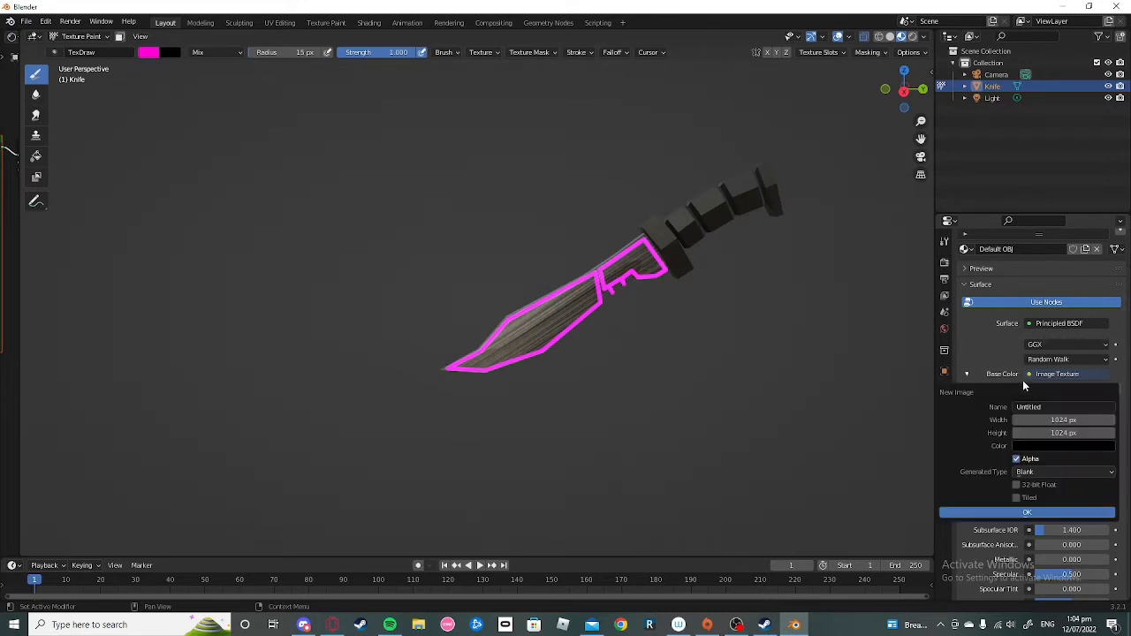
{"action": "left_click", "coordinate": [1043, 446]}
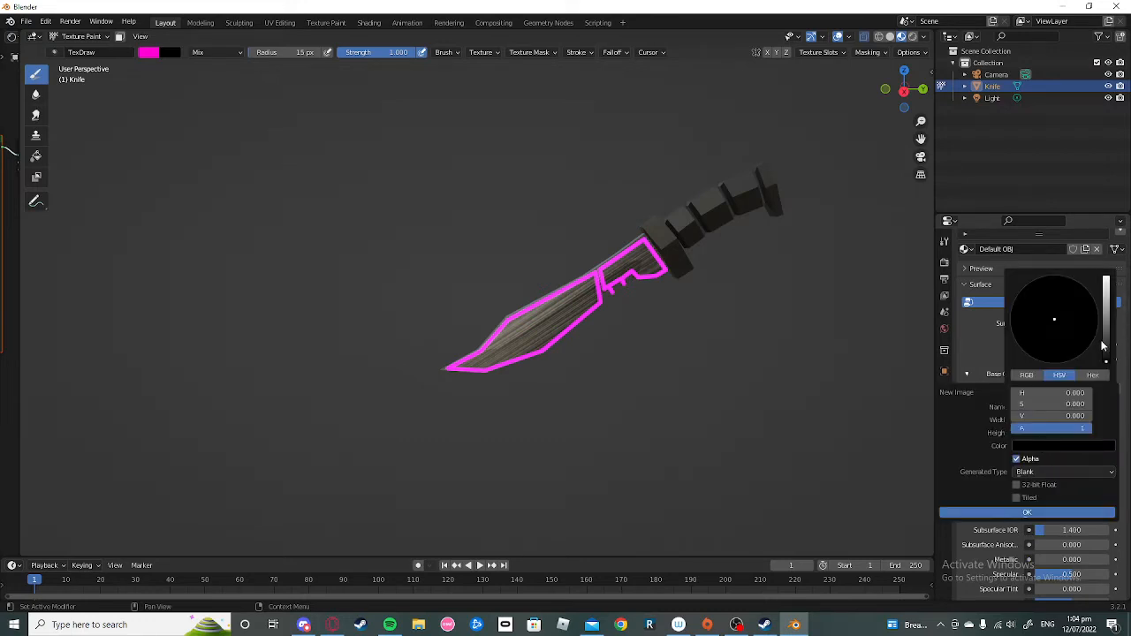
{"action": "left_click_drag", "start_coordinate": [1110, 351], "coordinate": [1110, 273]}
{"action": "left_click_drag", "start_coordinate": [1062, 314], "coordinate": [1086, 350]}
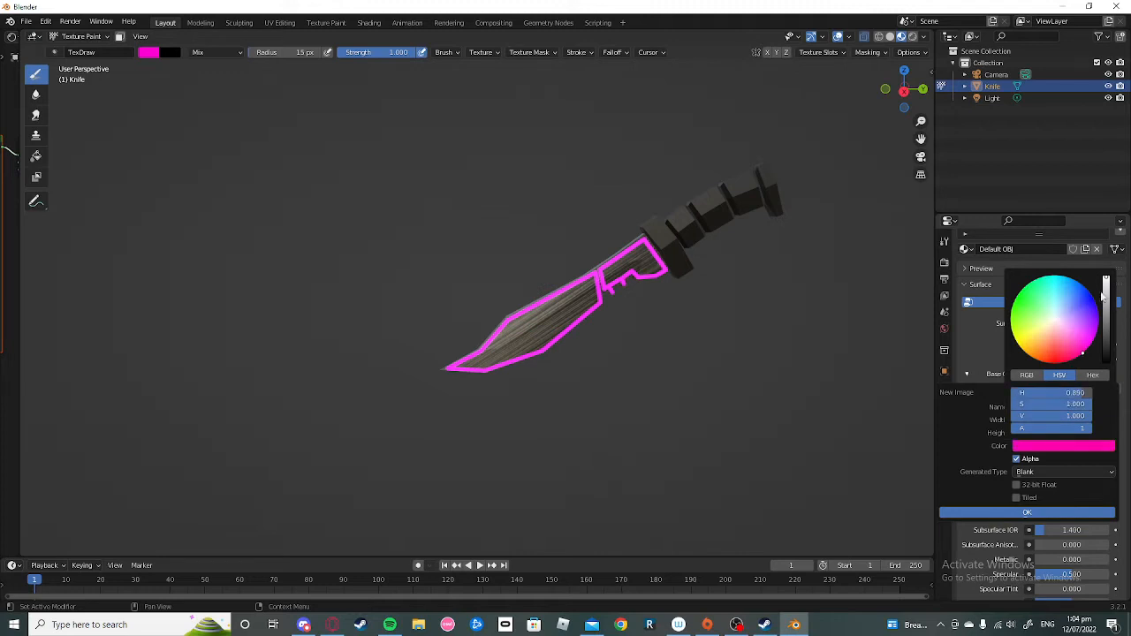
{"action": "left_click_drag", "start_coordinate": [1103, 296], "coordinate": [1105, 311]}
{"action": "left_click", "coordinate": [1046, 510]}
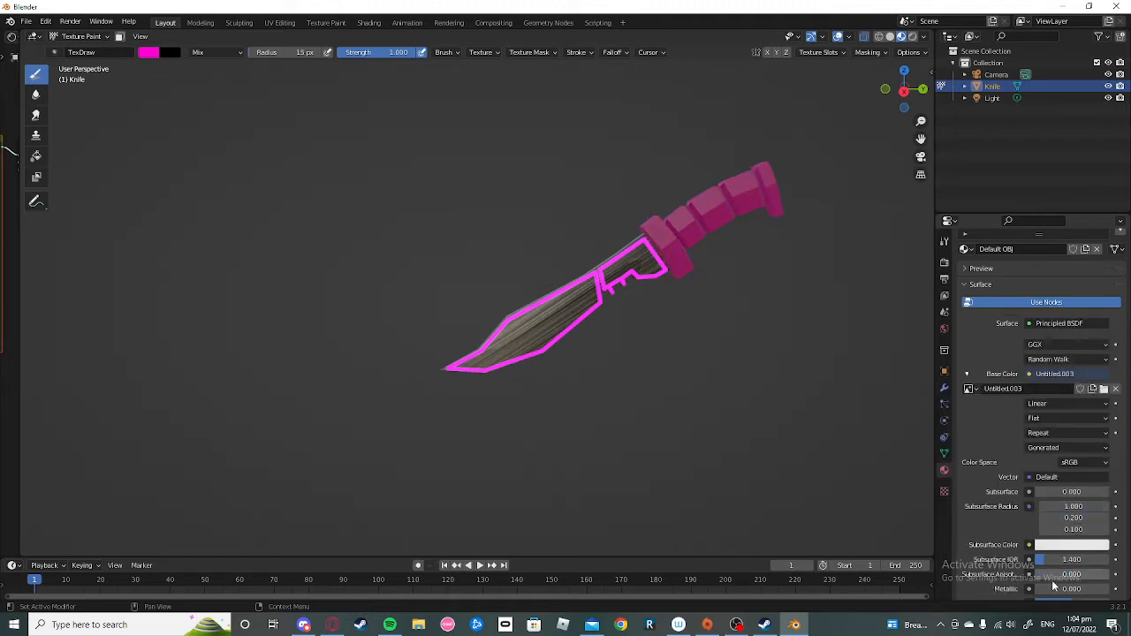
Step: Set the brush's stroke method to Space for freehand painting and undo the stray last change
{"action": "middle_click_drag", "start_coordinate": [719, 336], "coordinate": [505, 324]}
{"action": "scroll", "coordinate": [647, 358], "scroll_direction": "up", "scroll_amount": 3}
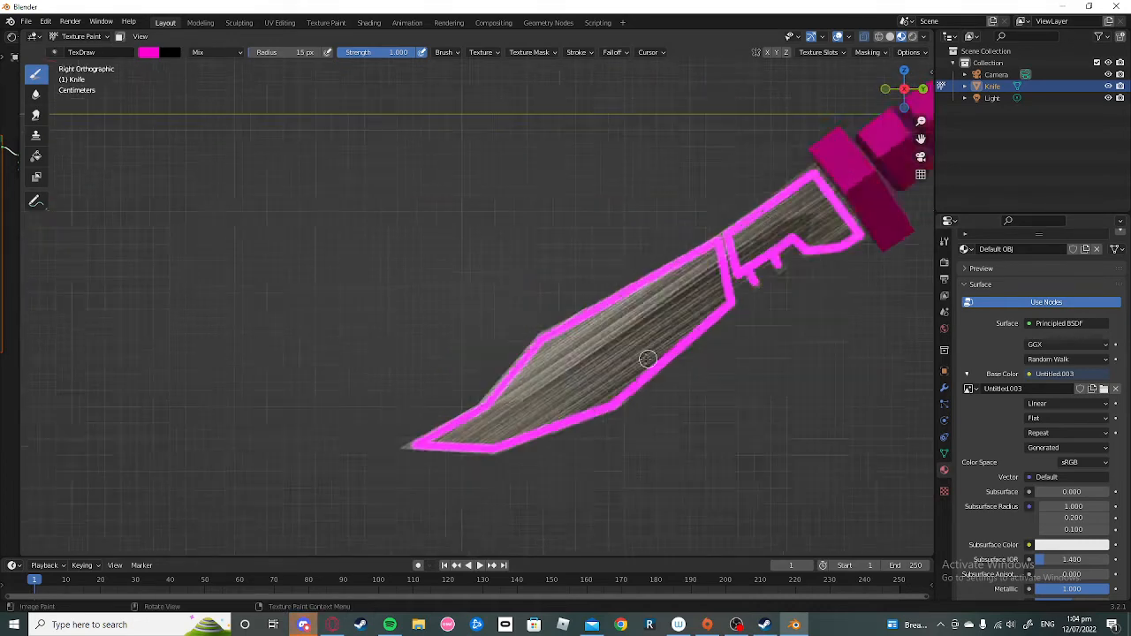
{"action": "scroll", "coordinate": [647, 358], "scroll_direction": "up", "scroll_amount": 6}
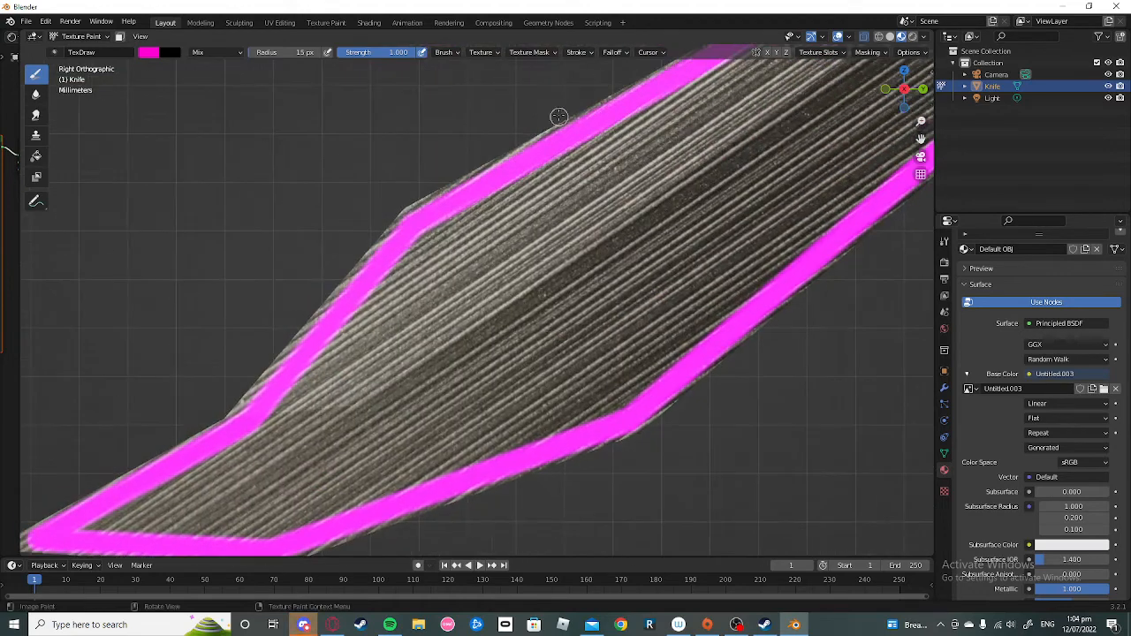
{"action": "left_click", "coordinate": [572, 53]}
{"action": "left_click", "coordinate": [608, 75]}
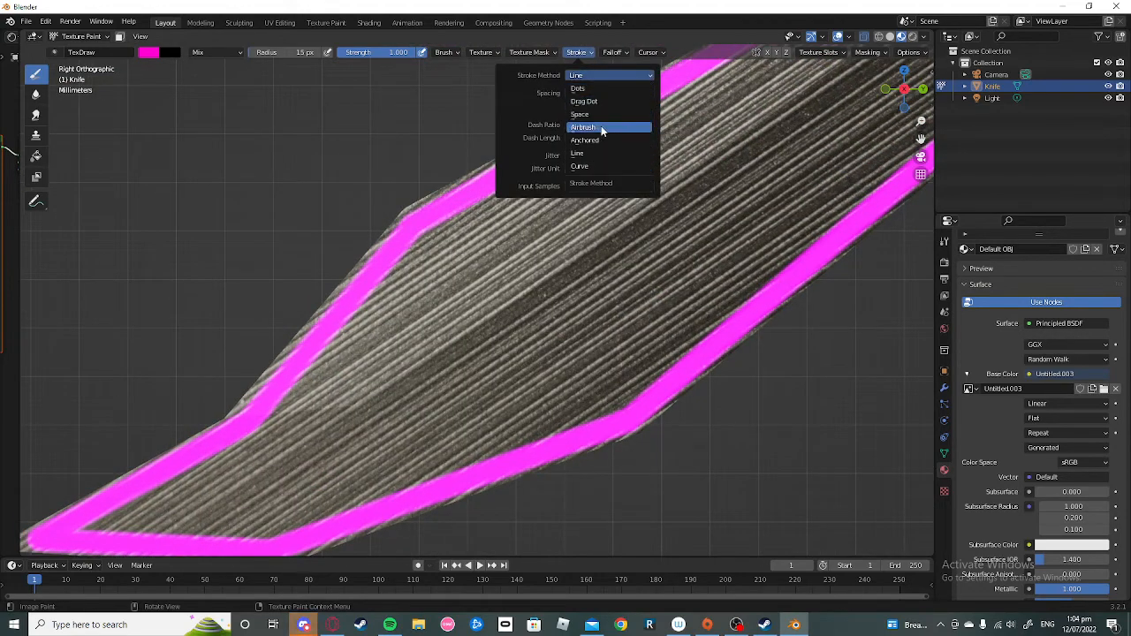
{"action": "left_click", "coordinate": [594, 114]}
{"action": "left_click", "coordinate": [587, 78]}
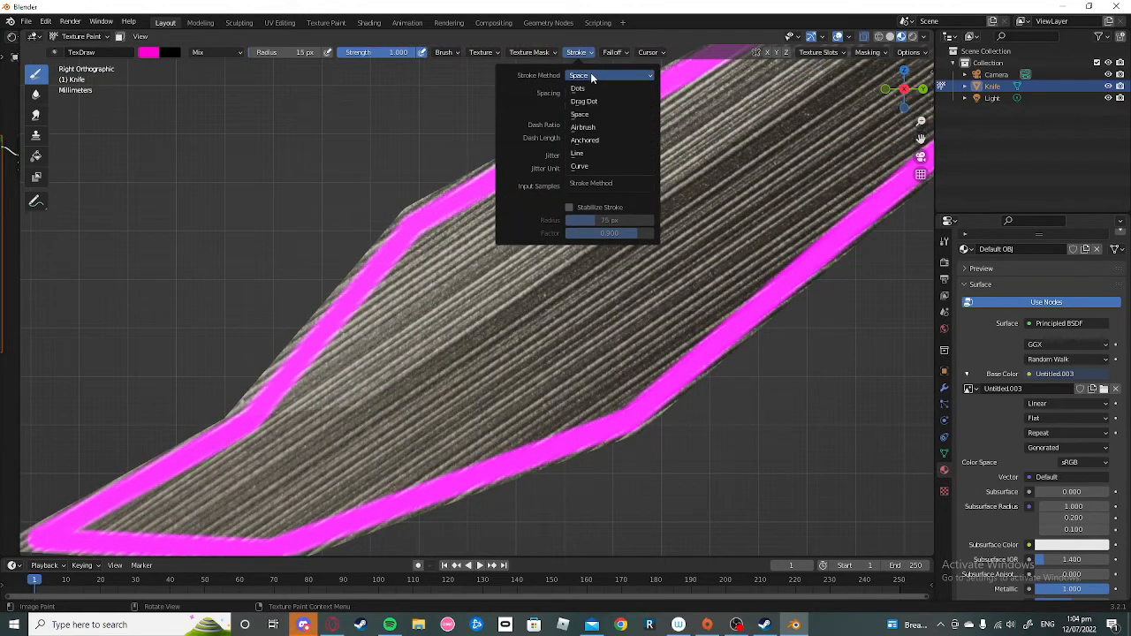
{"action": "left_click", "coordinate": [803, 108]}
{"action": "key", "text": "ctrl+z"}
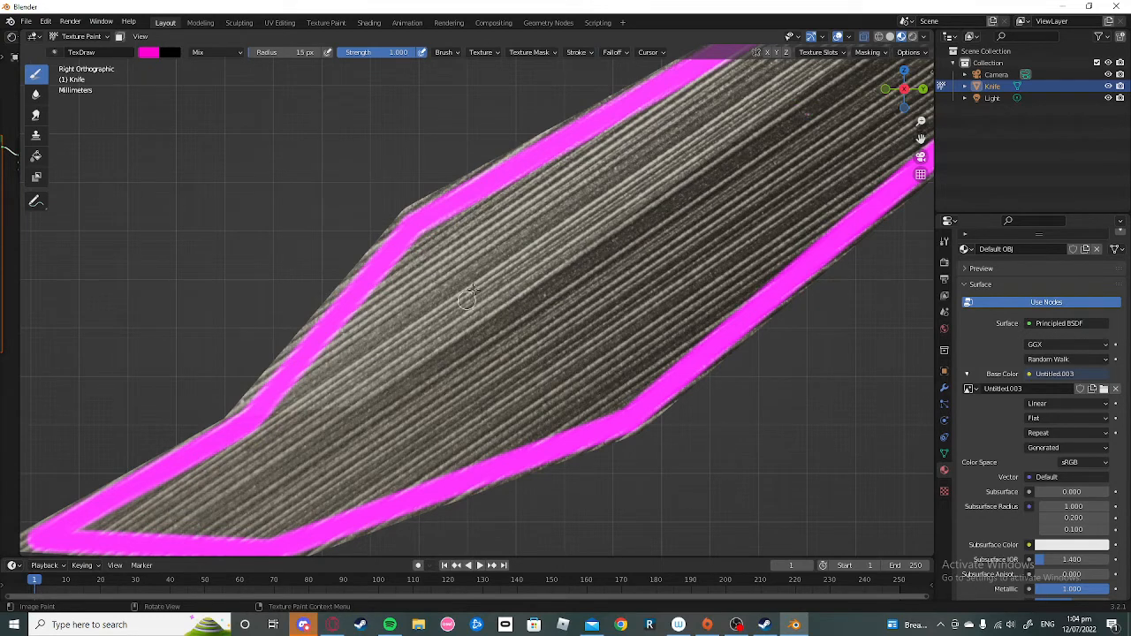
Step: Paint a magenta bug on the middle of the blade with an oval body, round head and short legs
{"action": "mouse_move", "coordinate": [484, 330]}
{"action": "left_mouse_down"}
{"action": "mouse_move", "coordinate": [588, 288]}
{"action": "mouse_move", "coordinate": [618, 241]}
{"action": "left_mouse_up"}
{"action": "mouse_move", "coordinate": [477, 334]}
{"action": "left_mouse_down"}
{"action": "mouse_move", "coordinate": [548, 227]}
{"action": "mouse_move", "coordinate": [615, 235]}
{"action": "left_mouse_up"}
{"action": "mouse_move", "coordinate": [479, 337]}
{"action": "left_mouse_down"}
{"action": "mouse_move", "coordinate": [532, 356]}
{"action": "mouse_move", "coordinate": [555, 332]}
{"action": "mouse_move", "coordinate": [601, 318]}
{"action": "mouse_move", "coordinate": [622, 241]}
{"action": "left_mouse_up"}
{"action": "left_click_drag", "start_coordinate": [604, 309], "coordinate": [622, 319]}
{"action": "left_click_drag", "start_coordinate": [618, 273], "coordinate": [634, 280]}
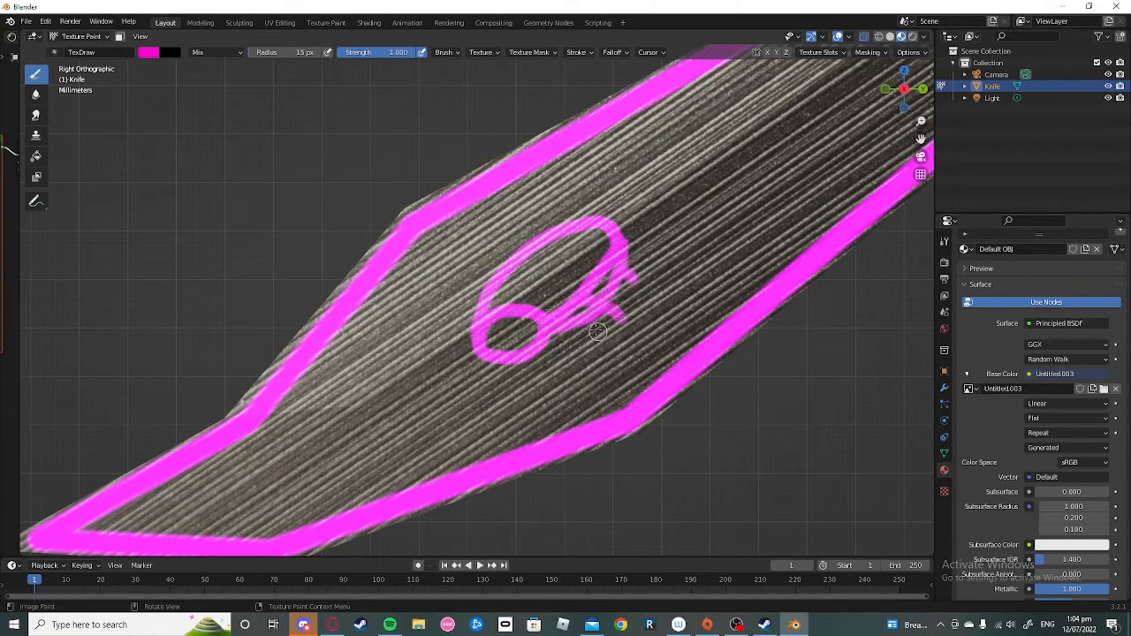
{"action": "left_click_drag", "start_coordinate": [576, 327], "coordinate": [581, 355]}
{"action": "left_click_drag", "start_coordinate": [477, 345], "coordinate": [457, 382]}
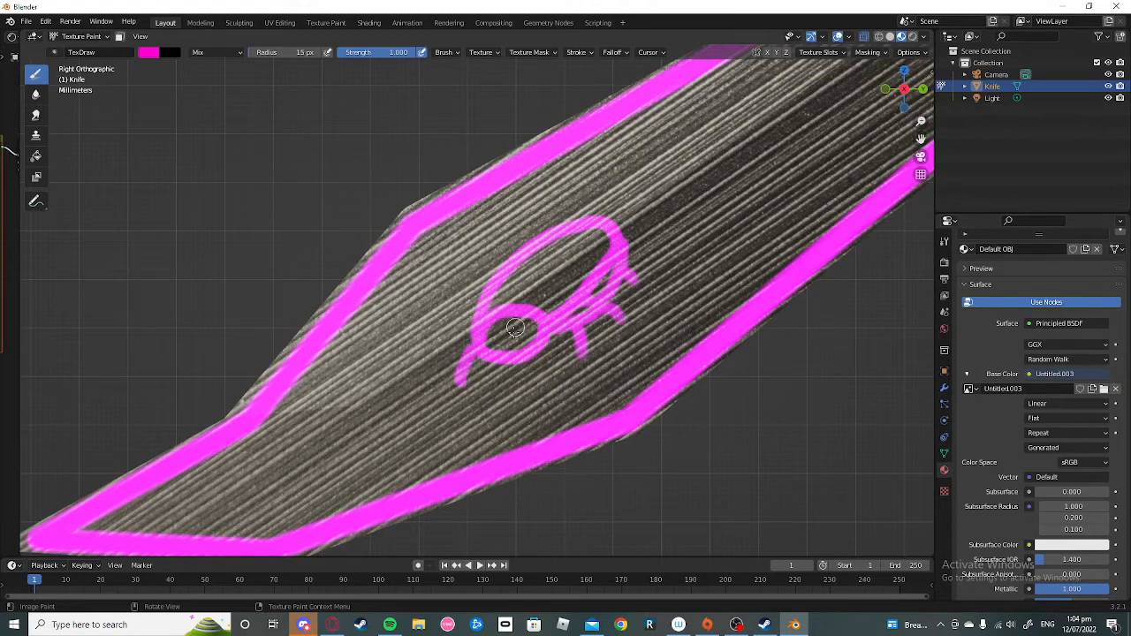
Step: Add eyes and antennae to the painted bug's head and several spots to its body
{"action": "mouse_move", "coordinate": [496, 328]}
{"action": "left_mouse_down"}
{"action": "mouse_move", "coordinate": [462, 322]}
{"action": "mouse_move", "coordinate": [520, 295]}
{"action": "left_mouse_up"}
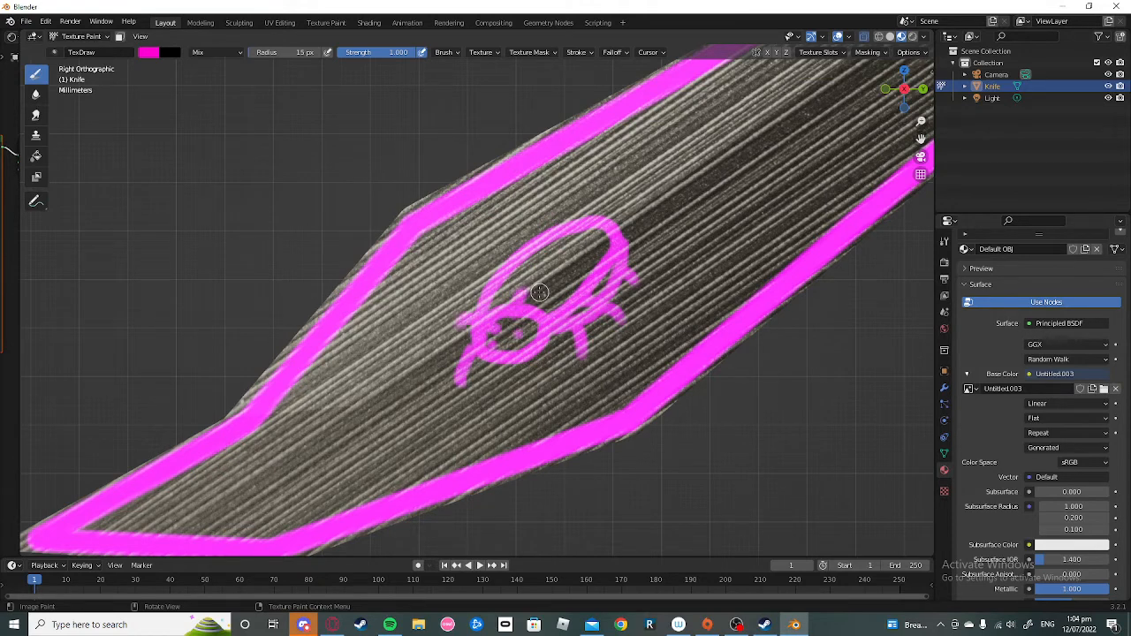
{"action": "left_click", "coordinate": [575, 274]}
{"action": "left_click", "coordinate": [582, 233]}
{"action": "left_click", "coordinate": [558, 240]}
{"action": "left_click", "coordinate": [592, 247]}
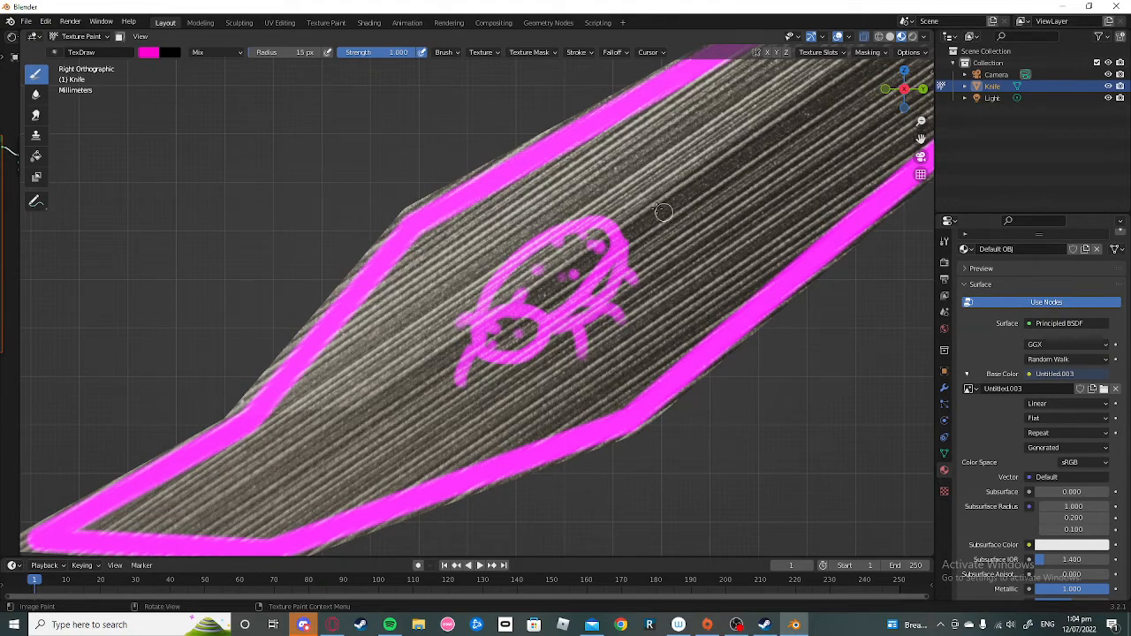
Step: Hand-letter "lilbugguy" in magenta along the blade, from the bug towards the handle
{"action": "left_click_drag", "start_coordinate": [629, 173], "coordinate": [657, 263]}
{"action": "left_click_drag", "start_coordinate": [654, 207], "coordinate": [675, 251]}
{"action": "left_click_drag", "start_coordinate": [674, 141], "coordinate": [698, 223]}
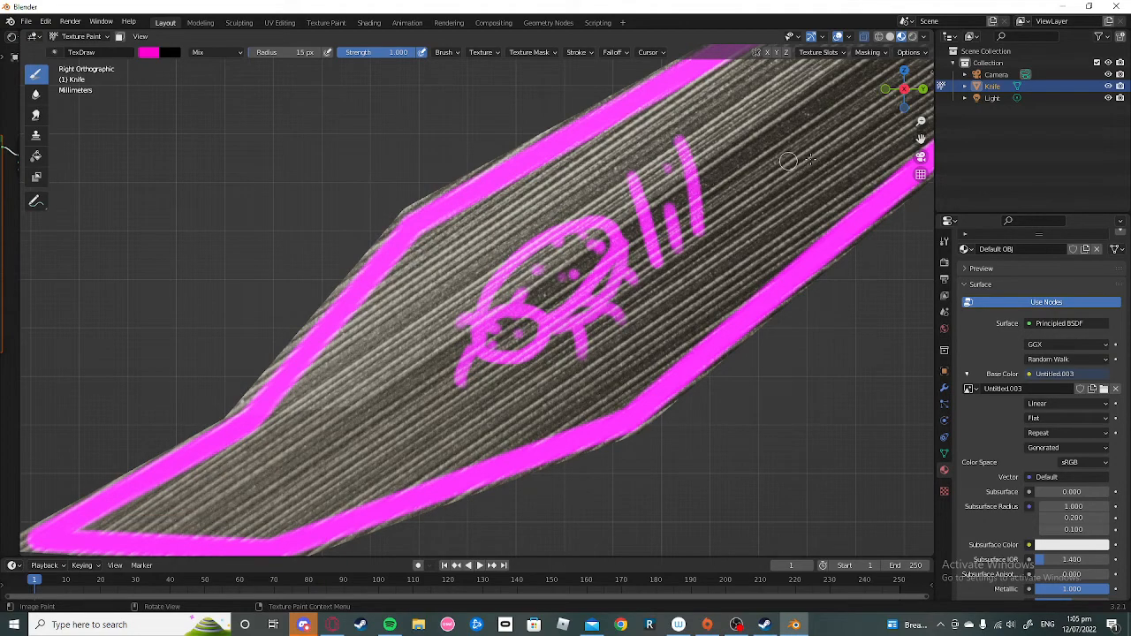
{"action": "middle_click_drag", "start_coordinate": [829, 182], "coordinate": [495, 383], "text": "shift"}
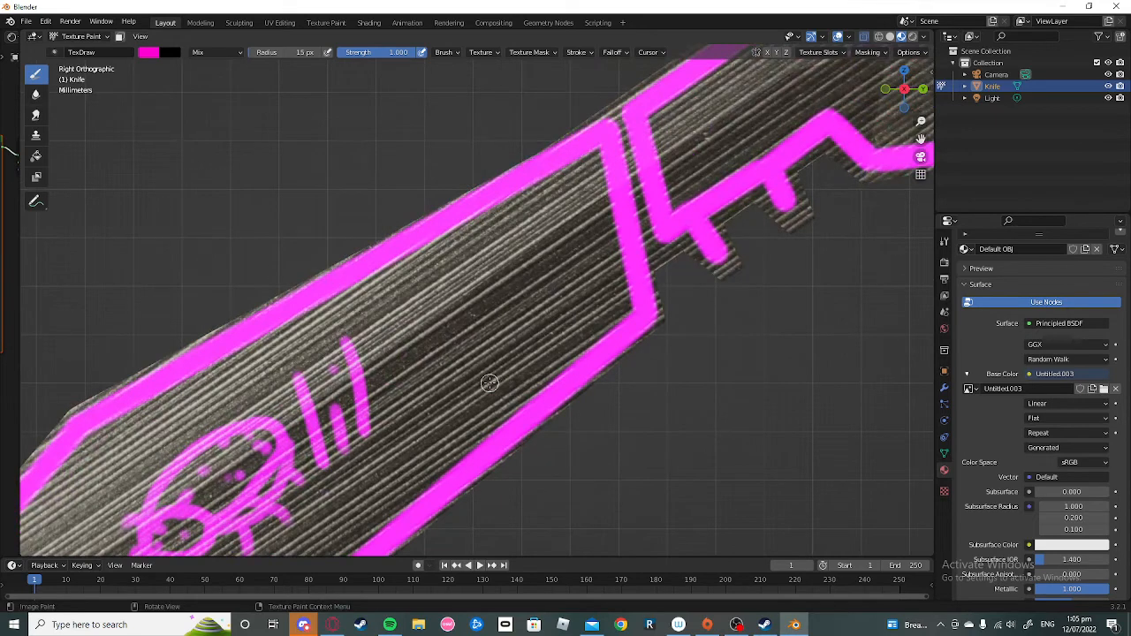
{"action": "mouse_move", "coordinate": [389, 415]}
{"action": "left_mouse_down"}
{"action": "mouse_move", "coordinate": [396, 315]}
{"action": "mouse_move", "coordinate": [433, 380]}
{"action": "mouse_move", "coordinate": [443, 340]}
{"action": "mouse_move", "coordinate": [469, 320]}
{"action": "mouse_move", "coordinate": [458, 406]}
{"action": "left_mouse_up"}
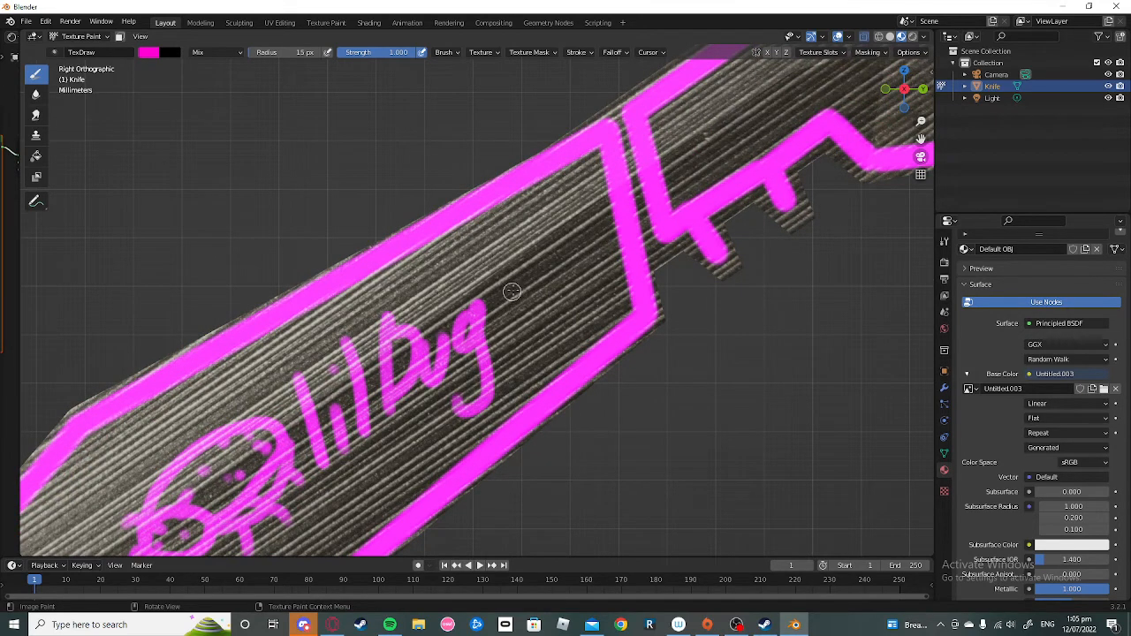
{"action": "mouse_move", "coordinate": [512, 292]}
{"action": "left_mouse_down"}
{"action": "mouse_move", "coordinate": [528, 309]}
{"action": "mouse_move", "coordinate": [556, 261]}
{"action": "mouse_move", "coordinate": [604, 272]}
{"action": "left_mouse_up"}
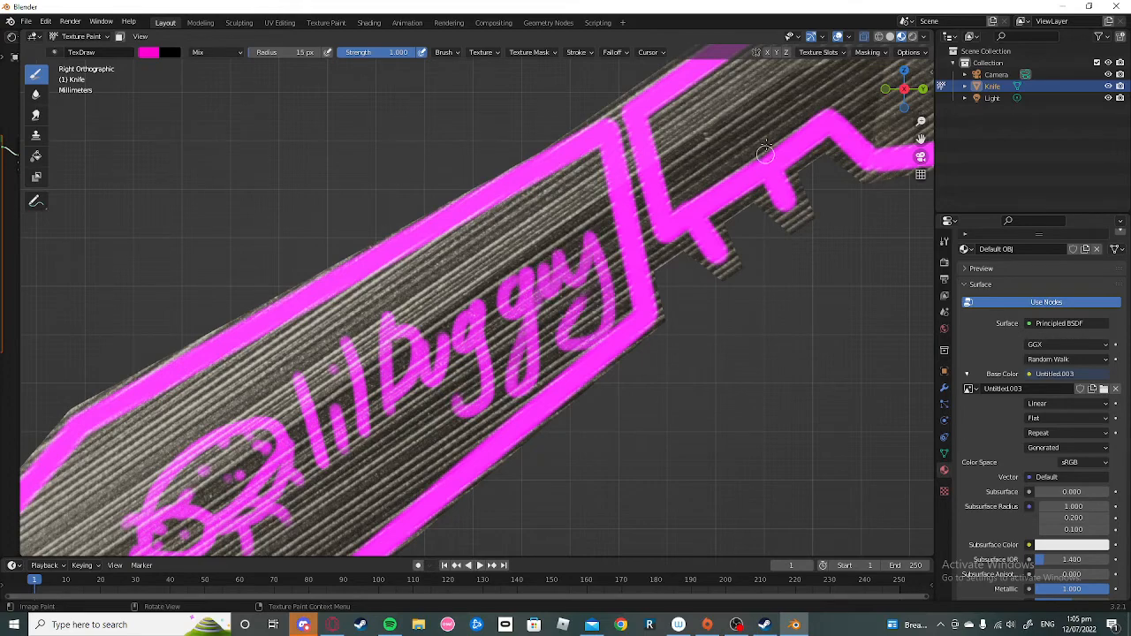
{"action": "mouse_move", "coordinate": [470, 348]}
{"action": "middle_mouse_down"}
{"action": "mouse_move", "coordinate": [525, 341]}
{"action": "mouse_move", "coordinate": [449, 362]}
{"action": "mouse_move", "coordinate": [473, 361]}
{"action": "middle_mouse_up"}
{"action": "scroll", "coordinate": [525, 341], "scroll_direction": "down", "scroll_amount": 7}
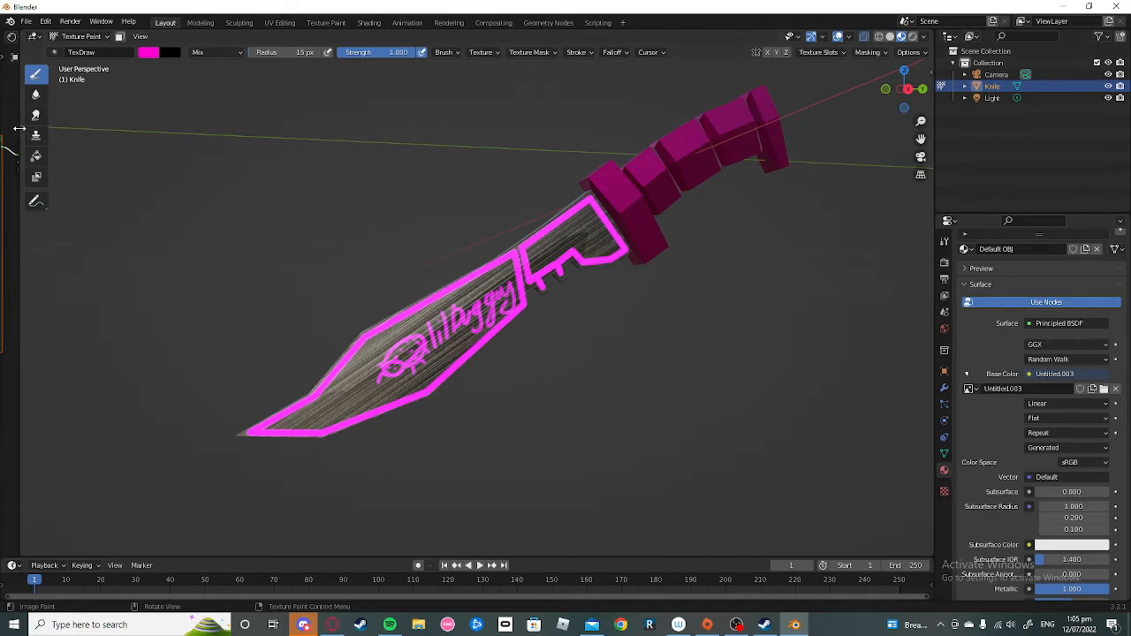
Step: Widen the node editor area and rename the Knife object to LILBUGGUY_KNIFE
{"action": "left_click_drag", "start_coordinate": [18, 129], "coordinate": [490, 128]}
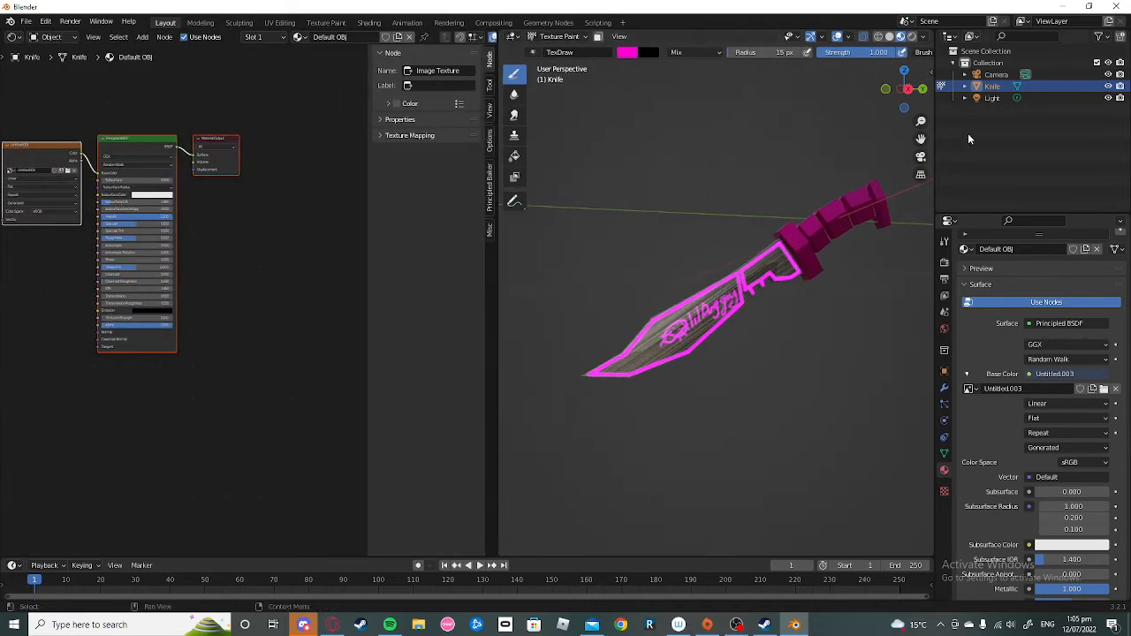
{"action": "double_click", "coordinate": [991, 86]}
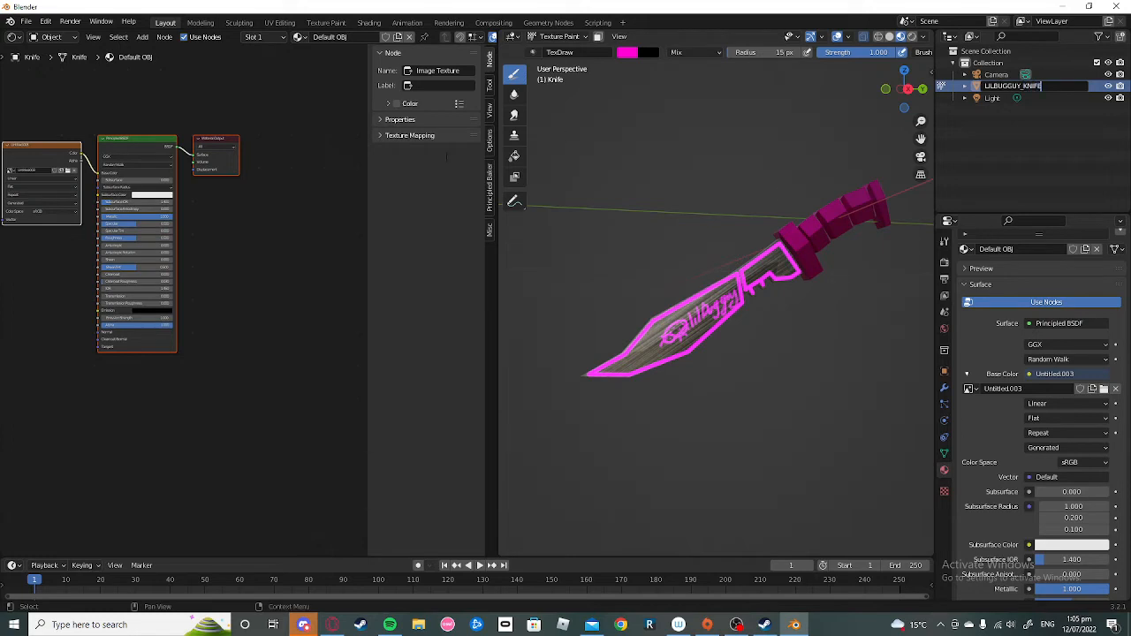
{"action": "key", "text": "Return"}
Step: Save the project as bugknife.blend in the blender render folder
{"action": "left_click", "coordinate": [27, 21]}
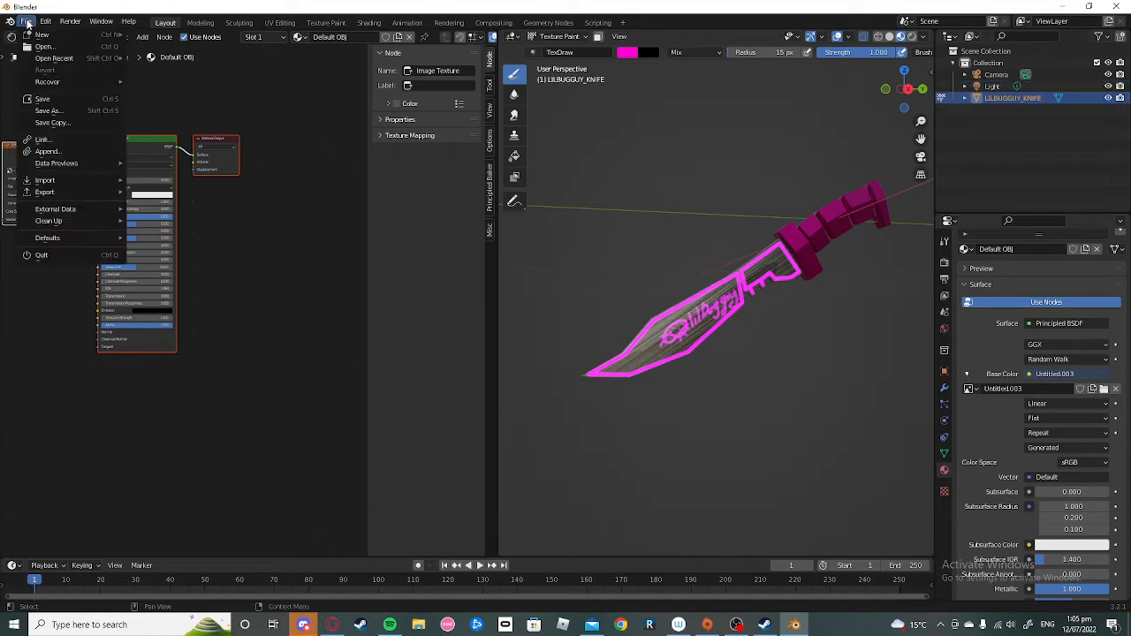
{"action": "left_click", "coordinate": [48, 111]}
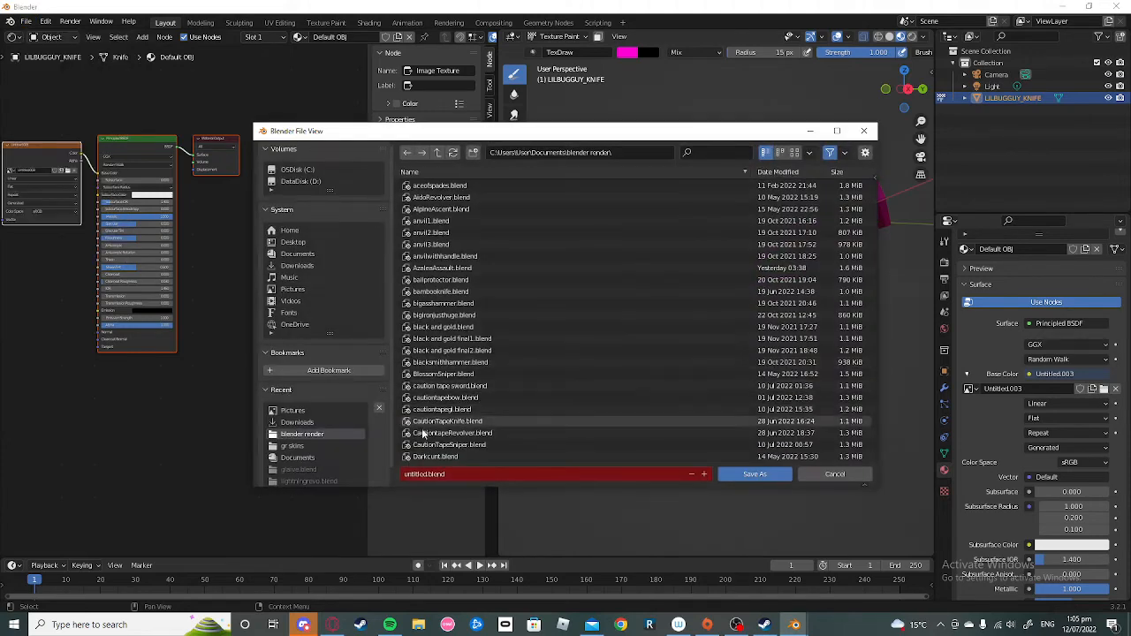
{"action": "type", "text": "bugkn"}
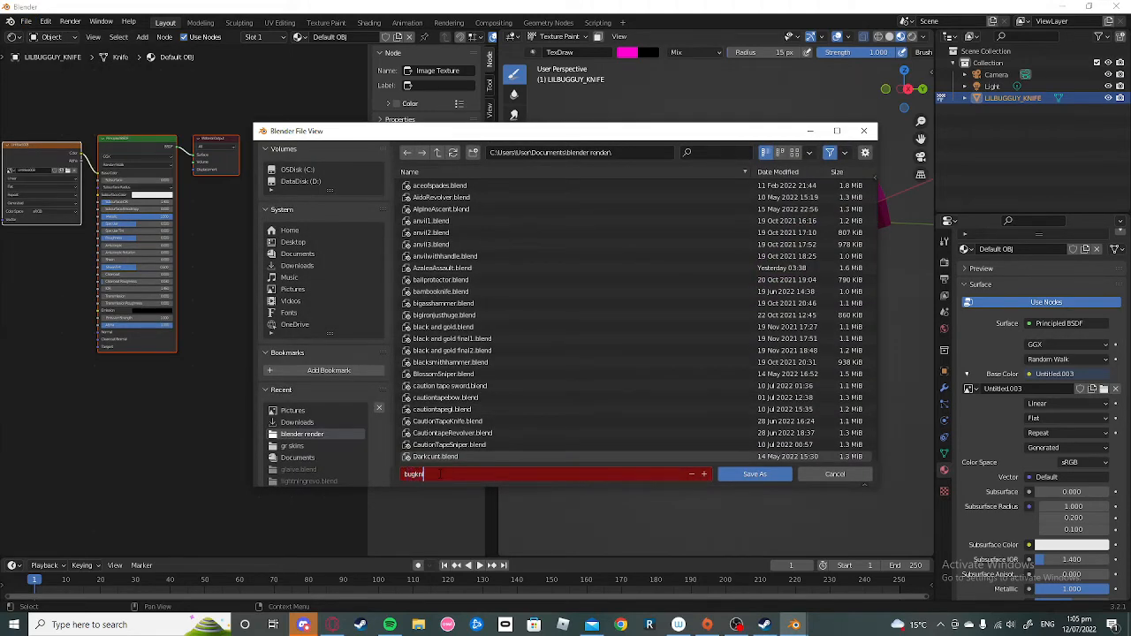
{"action": "type", "text": "ife.blend"}
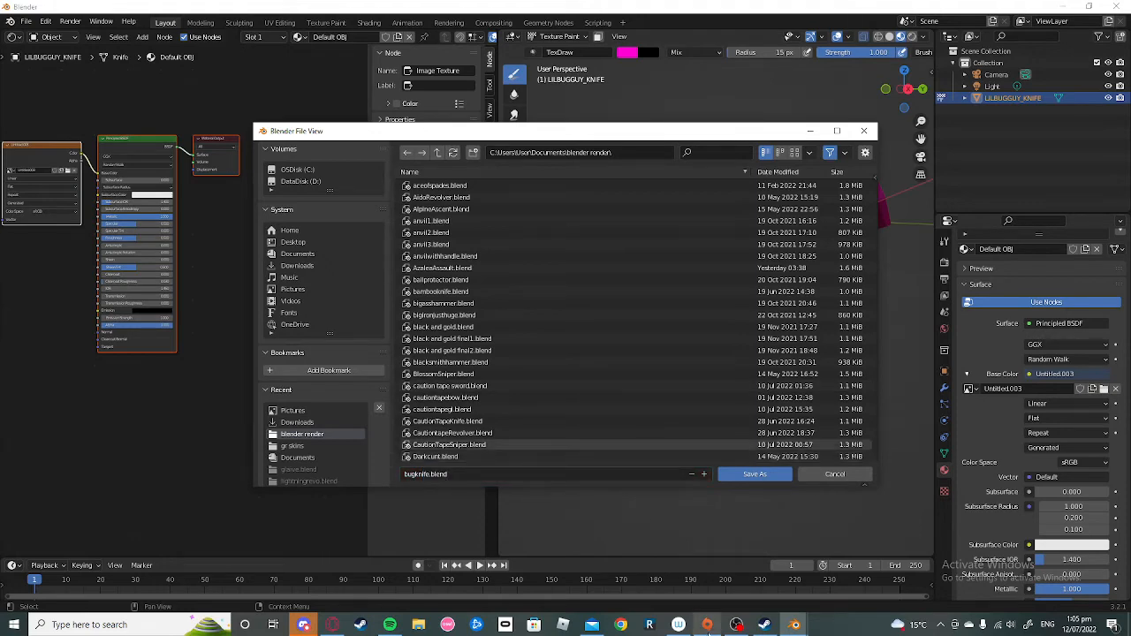
{"action": "left_click", "coordinate": [753, 475]}
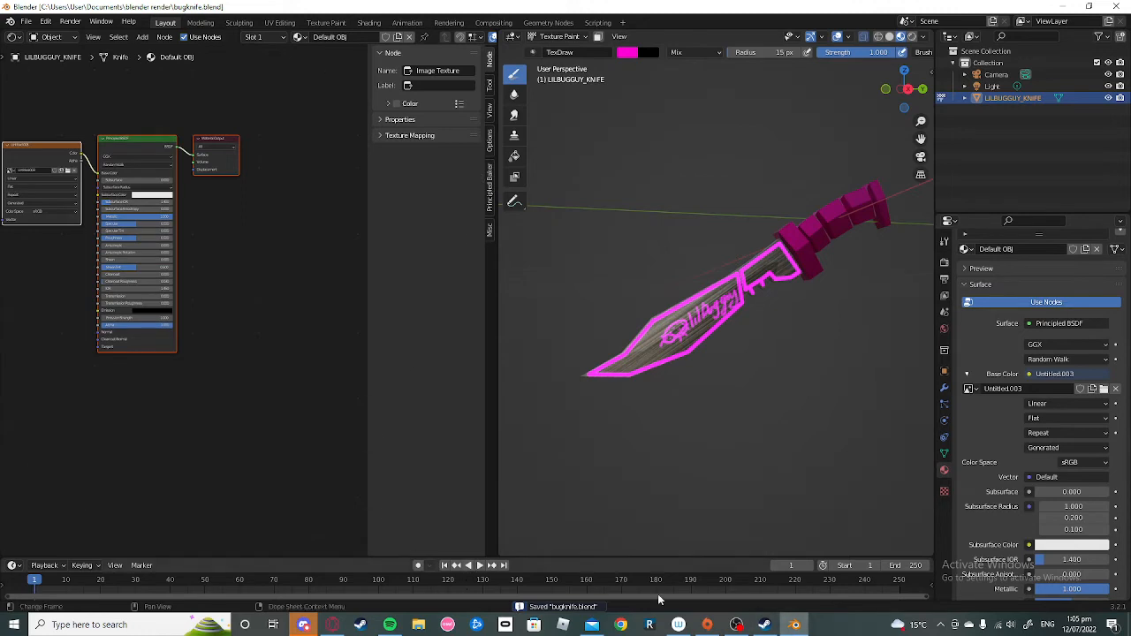
Step: Switch to the Opera browser and search the web for "principled baker"
{"action": "mouse_move", "coordinate": [317, 628]}
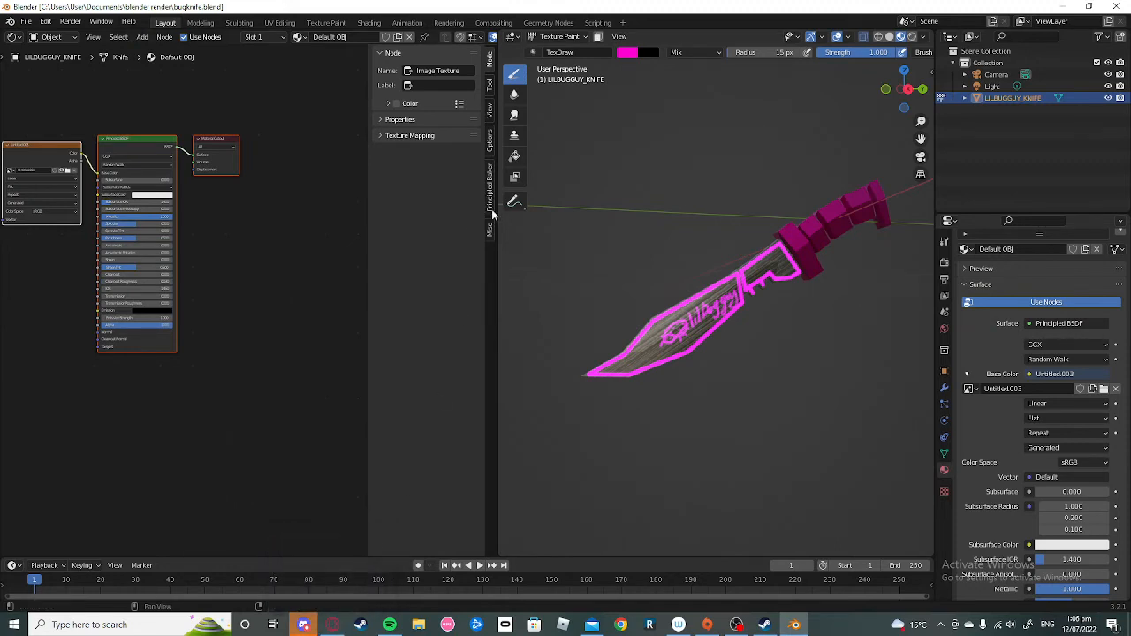
{"action": "left_click", "coordinate": [341, 625]}
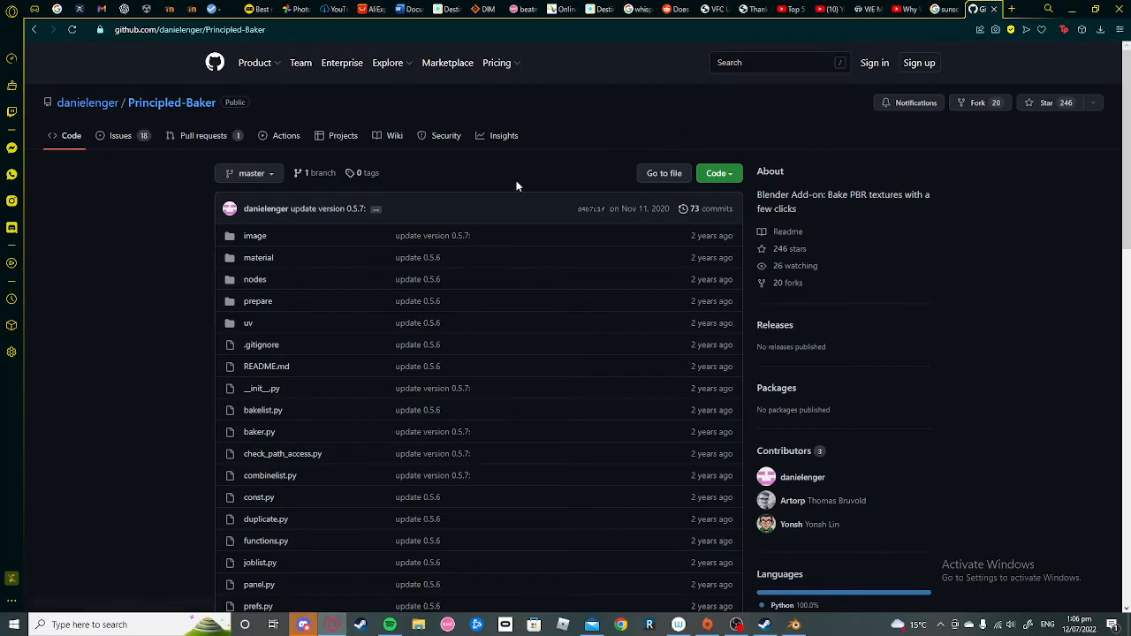
{"action": "left_click", "coordinate": [38, 29]}
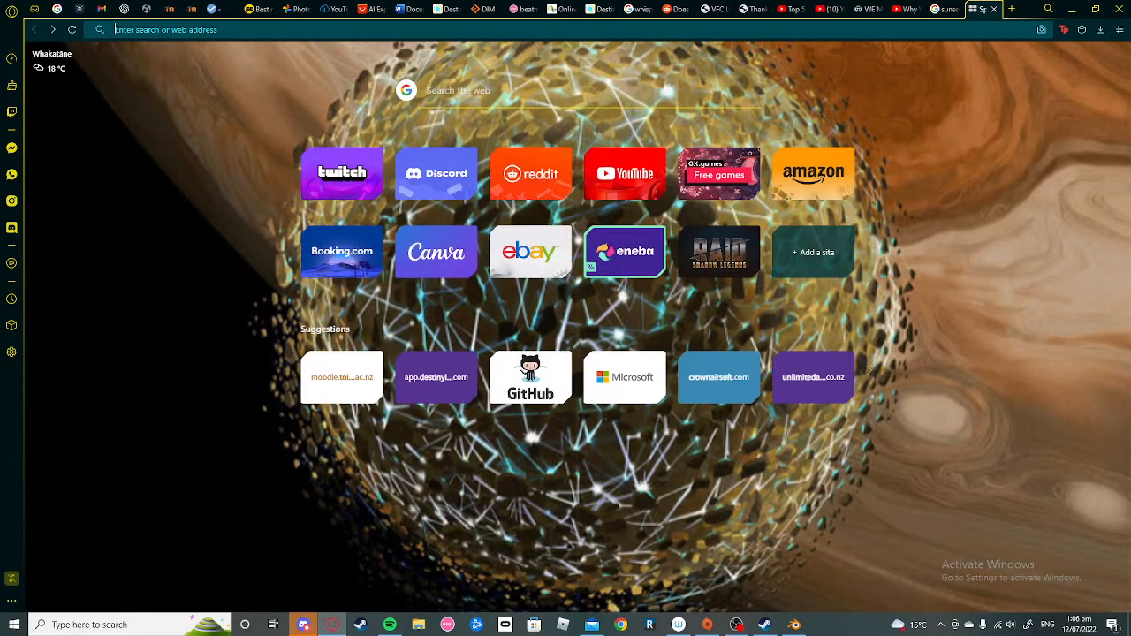
{"action": "type", "text": "princip"}
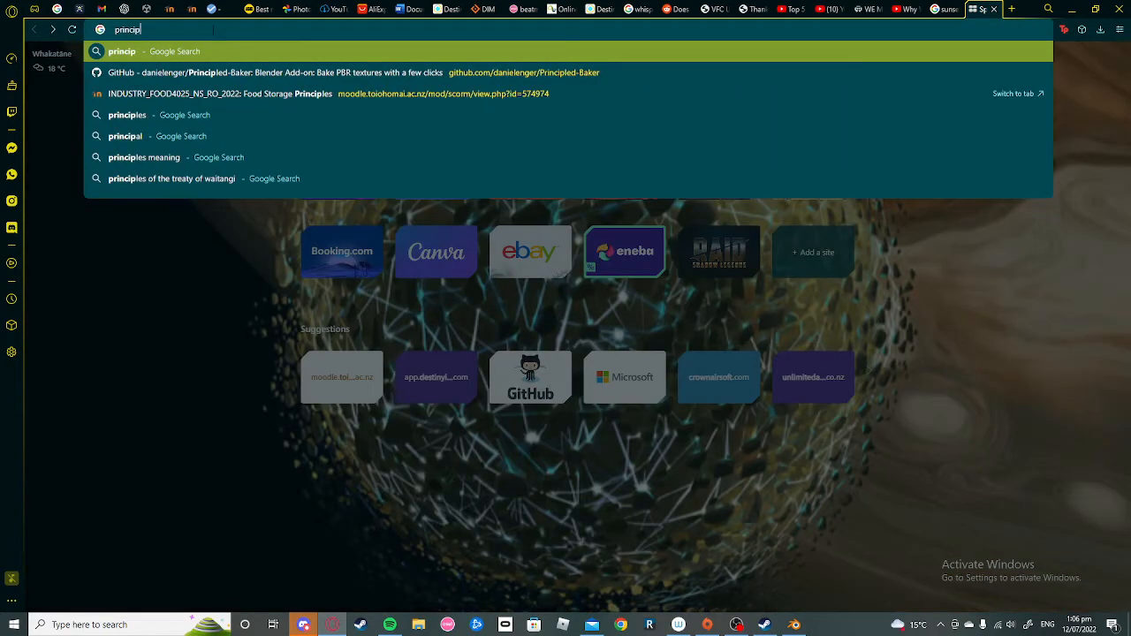
{"action": "type", "text": "ld"}
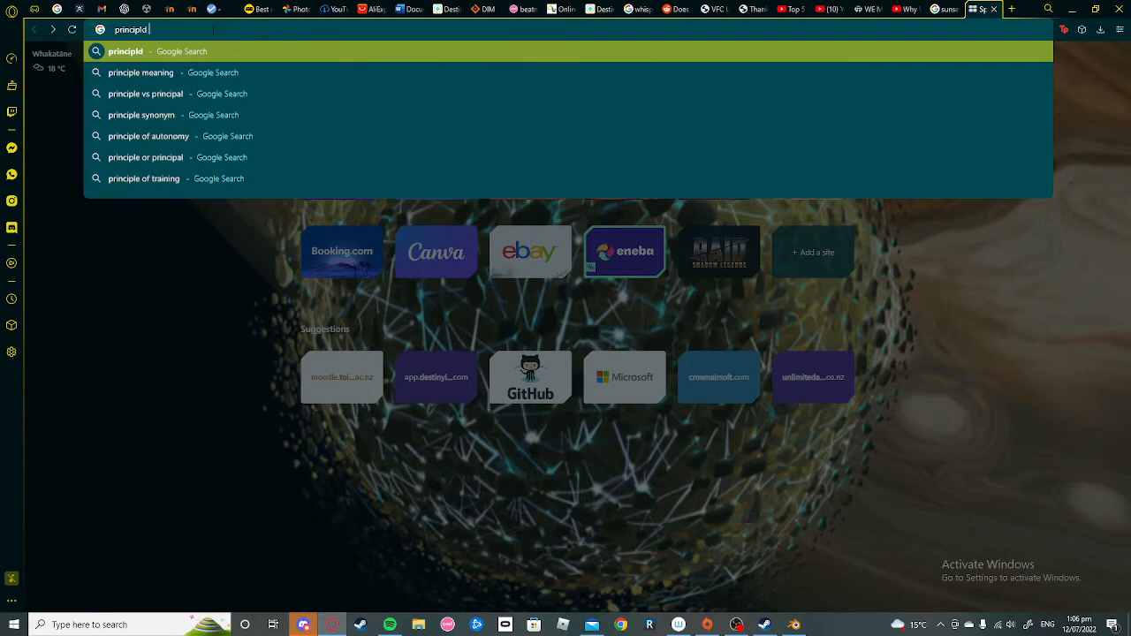
{"action": "key", "text": "BackSpace"}
{"action": "type", "text": "baker"}
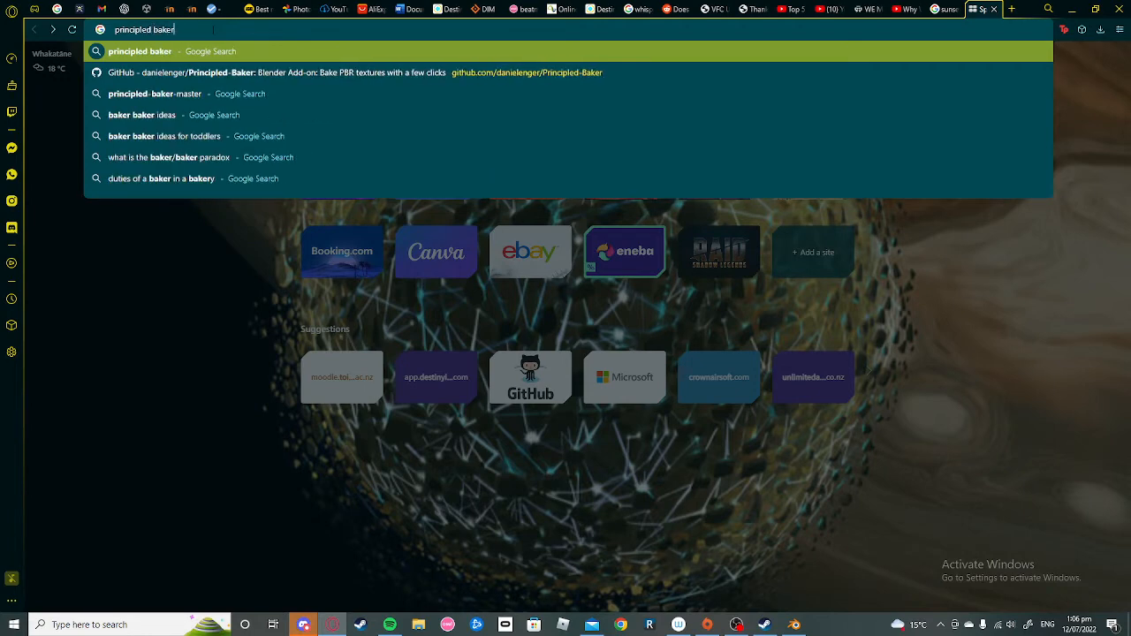
{"action": "key", "text": "Return"}
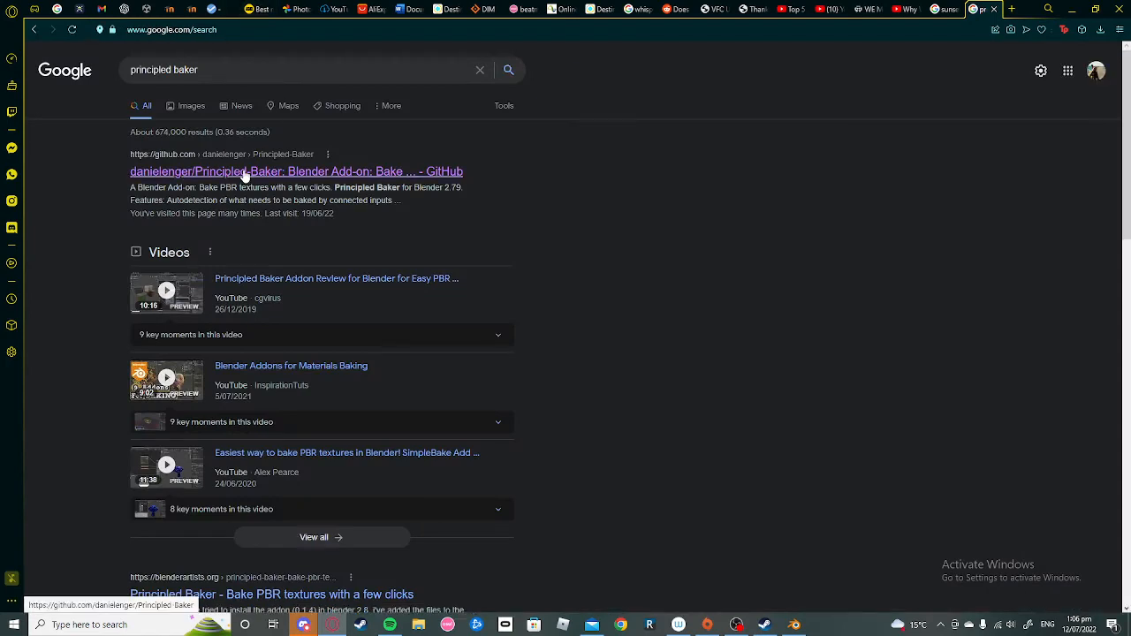
Step: Open the Principled-Baker GitHub repository and download its code as a ZIP
{"action": "left_click", "coordinate": [245, 175]}
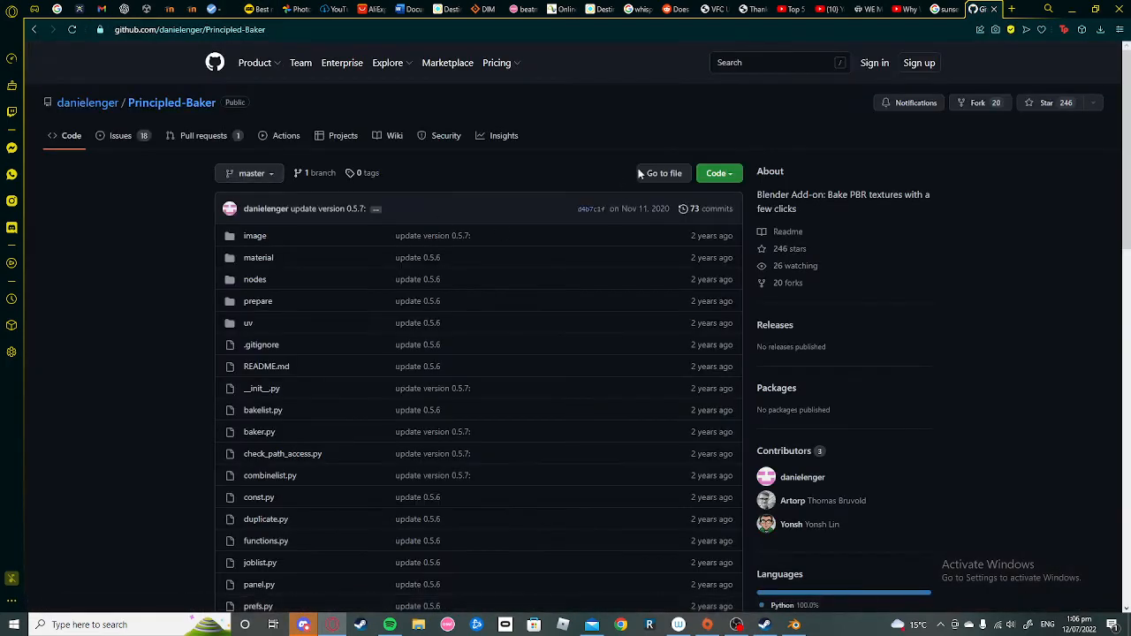
{"action": "left_click", "coordinate": [720, 174]}
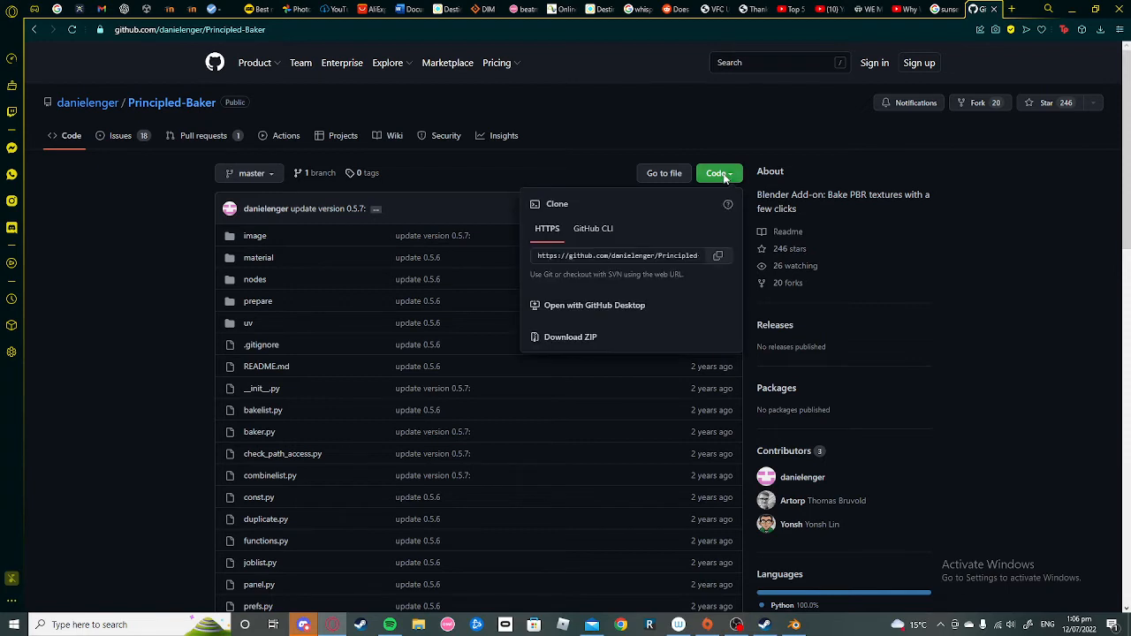
{"action": "left_click", "coordinate": [571, 338]}
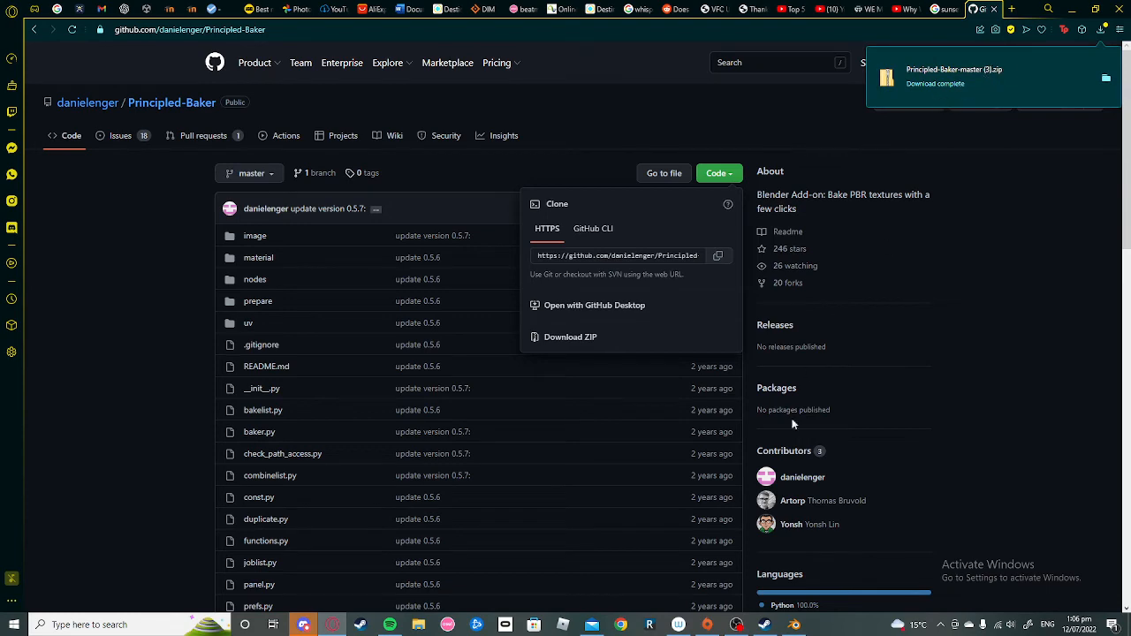
Step: Switch to Blender and open the add-on installation file browser from the preferences
{"action": "left_click", "coordinate": [795, 626]}
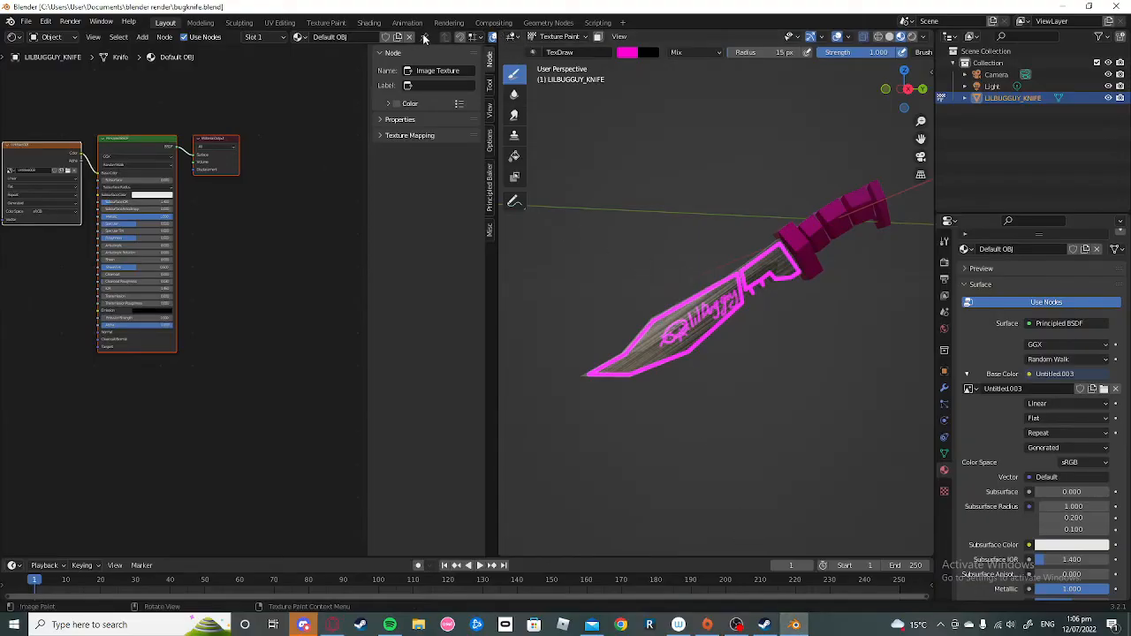
{"action": "left_click", "coordinate": [52, 21]}
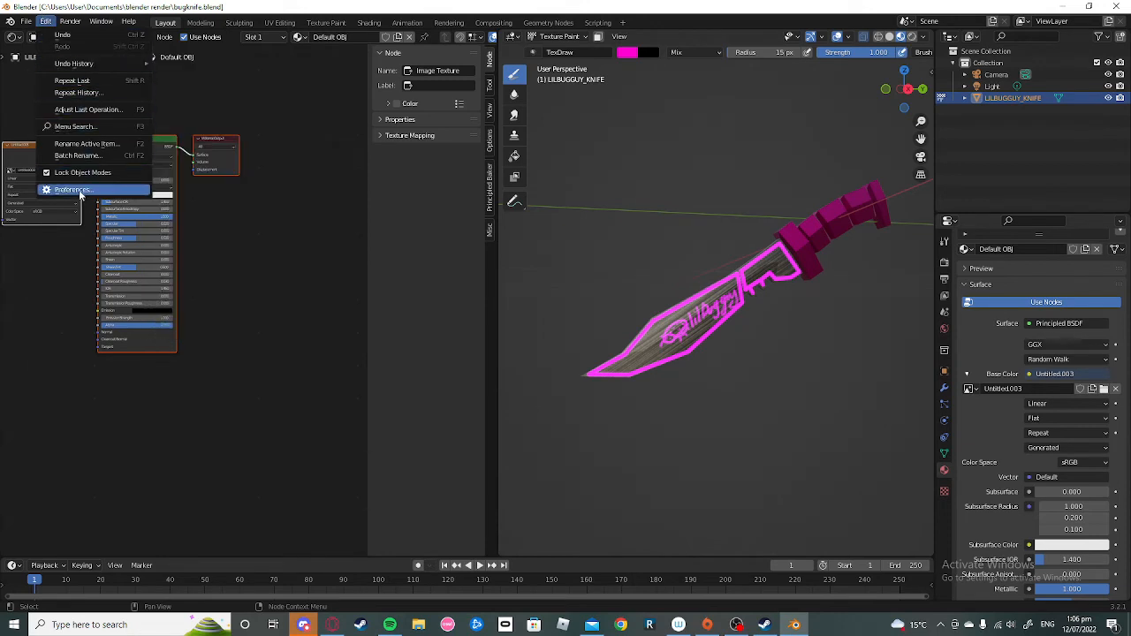
{"action": "left_click", "coordinate": [78, 189]}
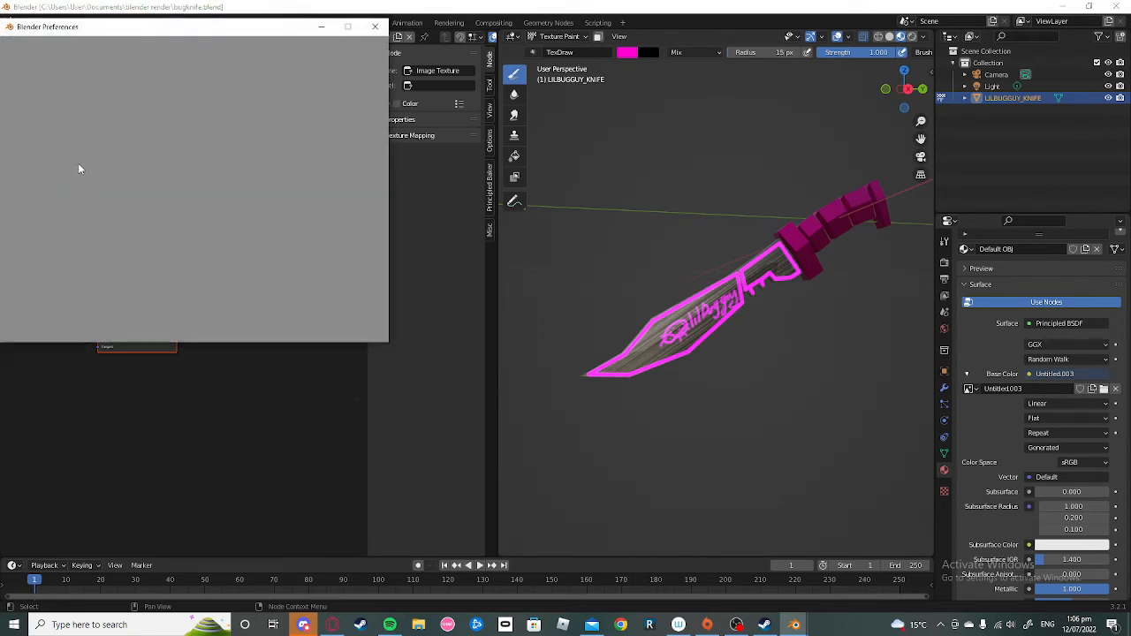
{"action": "left_click_drag", "start_coordinate": [183, 29], "coordinate": [326, 59]}
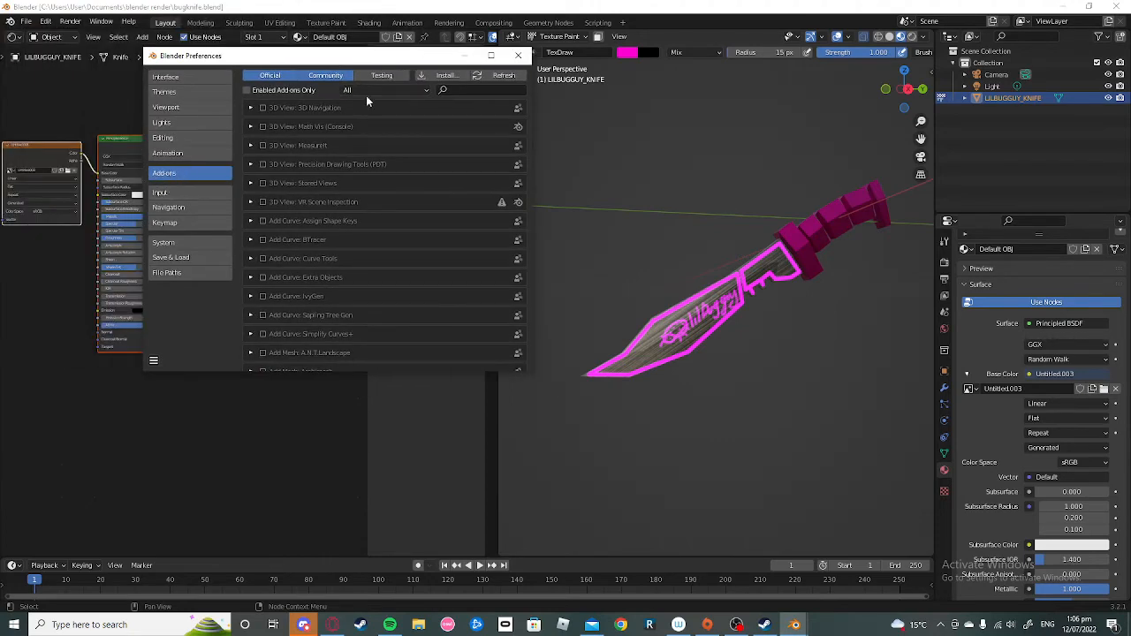
{"action": "left_click", "coordinate": [446, 77]}
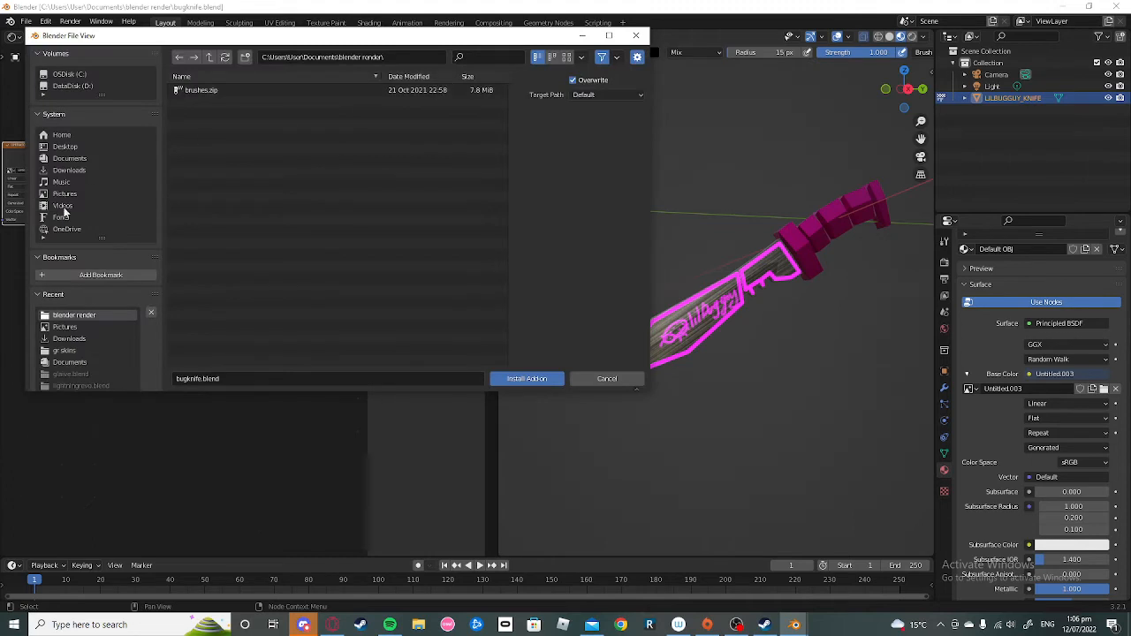
Step: Browse the Downloads folder for the Principled-Baker ZIP and dismiss the file browser
{"action": "left_click", "coordinate": [71, 339]}
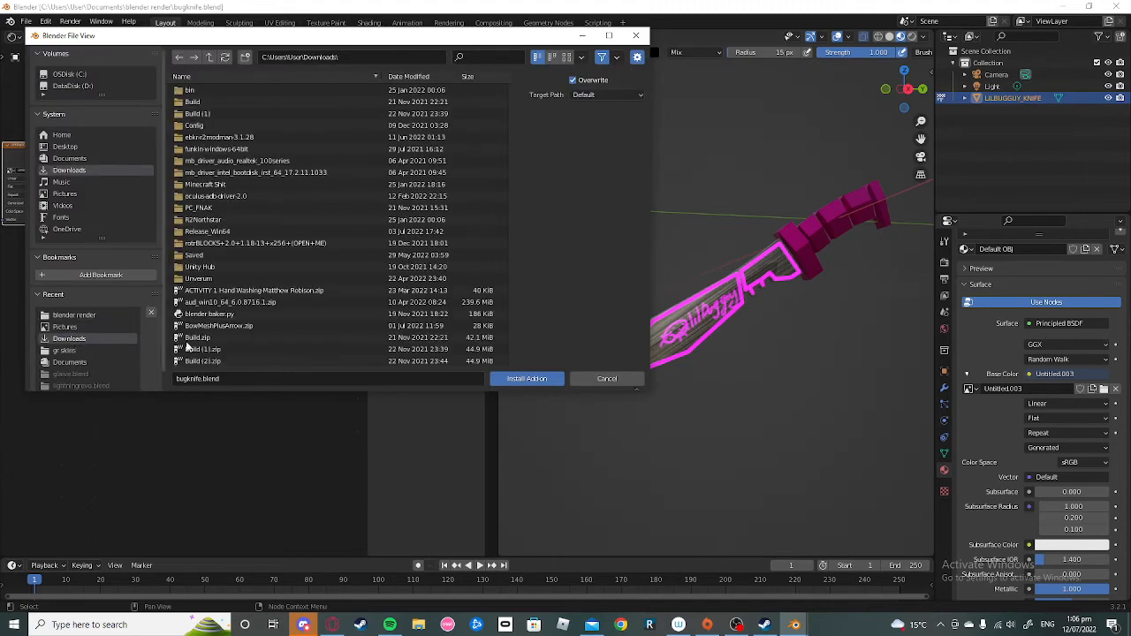
{"action": "scroll", "coordinate": [232, 314], "scroll_direction": "down", "scroll_amount": 2}
{"action": "left_click", "coordinate": [65, 327]}
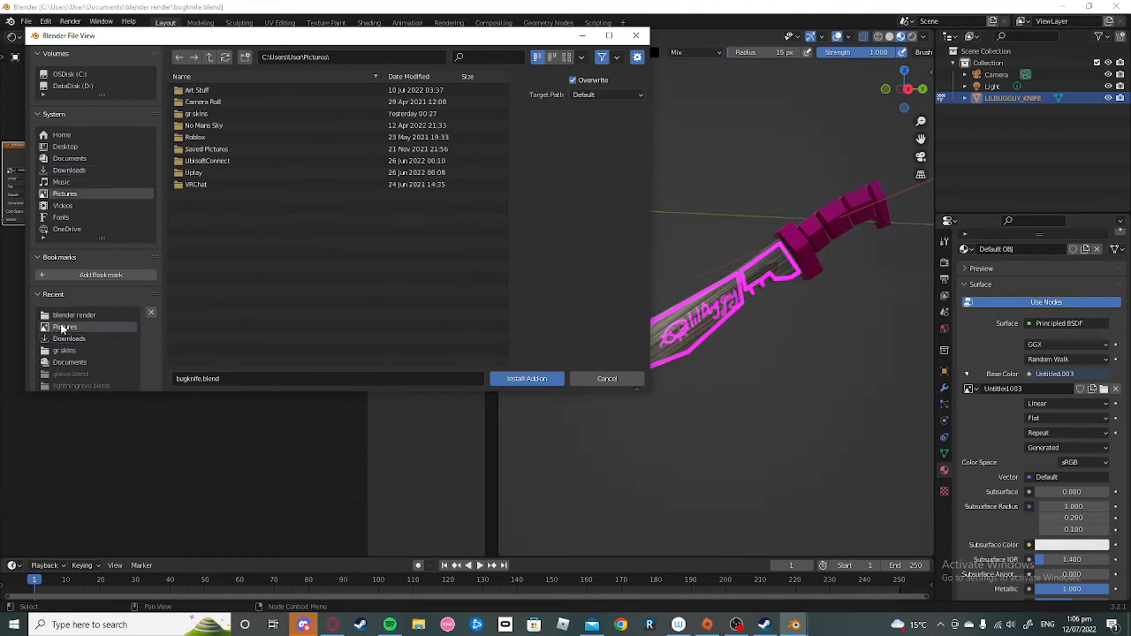
{"action": "left_click", "coordinate": [69, 362]}
{"action": "left_click", "coordinate": [92, 337]}
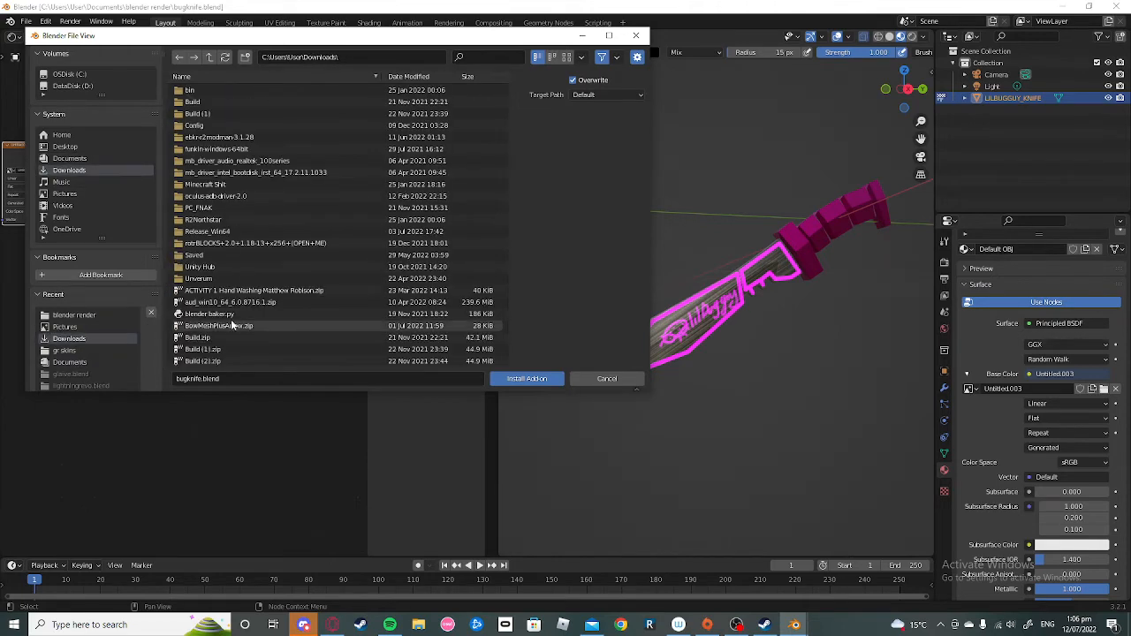
{"action": "scroll", "coordinate": [231, 320], "scroll_direction": "down", "scroll_amount": 2}
{"action": "scroll", "coordinate": [244, 320], "scroll_direction": "down", "scroll_amount": 2}
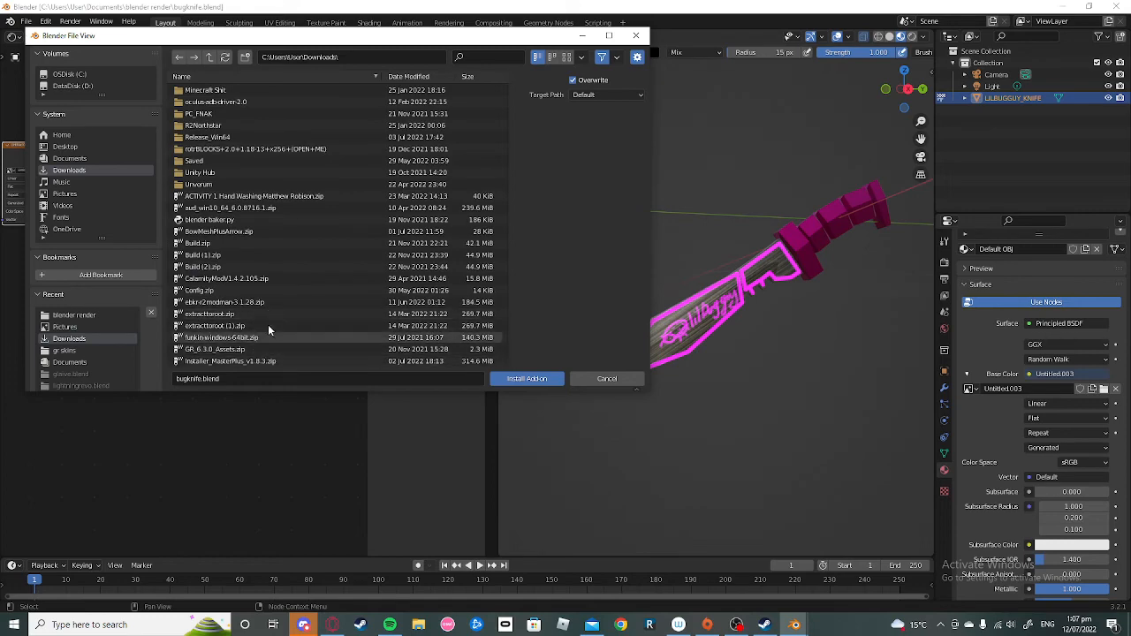
{"action": "scroll", "coordinate": [242, 344], "scroll_direction": "up", "scroll_amount": 4}
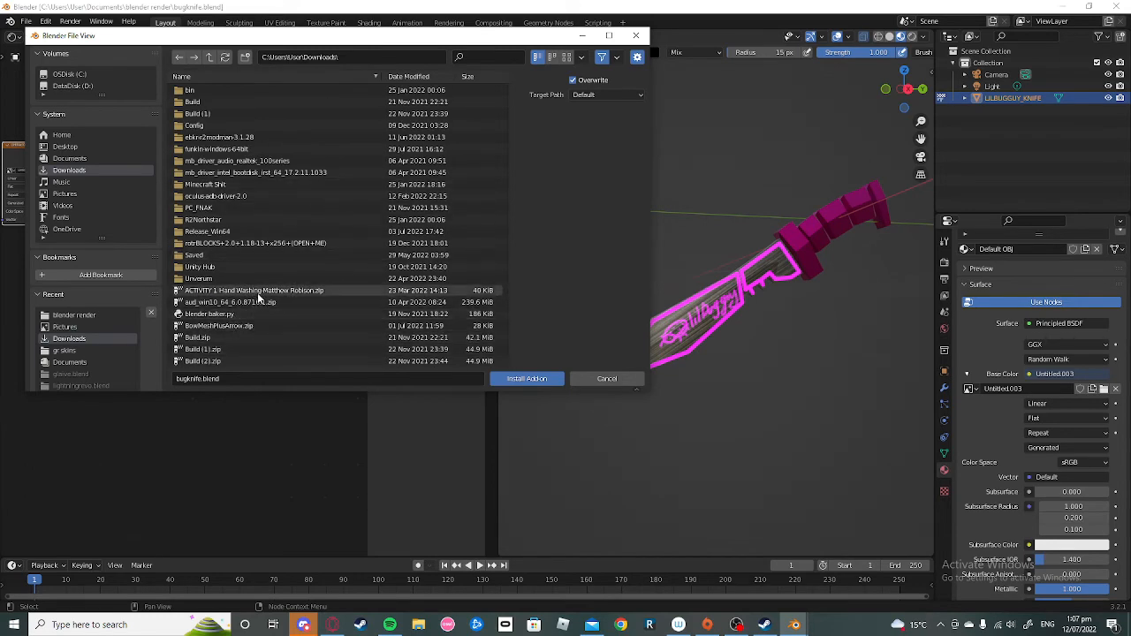
{"action": "left_click", "coordinate": [583, 38]}
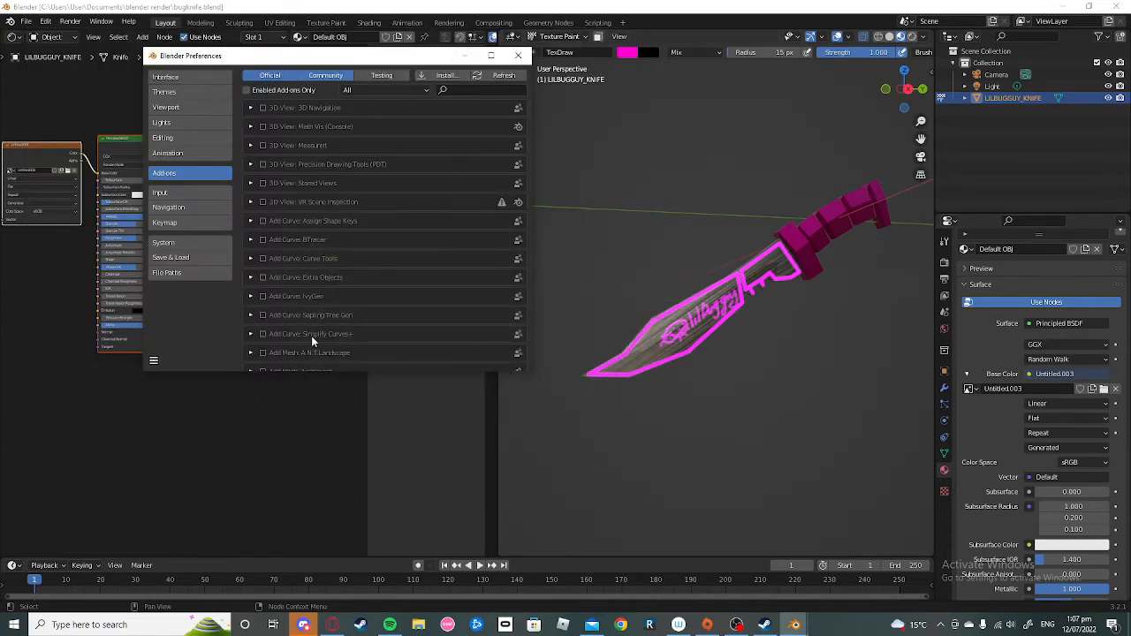
Step: Search the installed add-ons for "princ" to check for Principled Baker and put the preferences away
{"action": "left_click", "coordinate": [482, 89]}
{"action": "type", "text": "pri"}
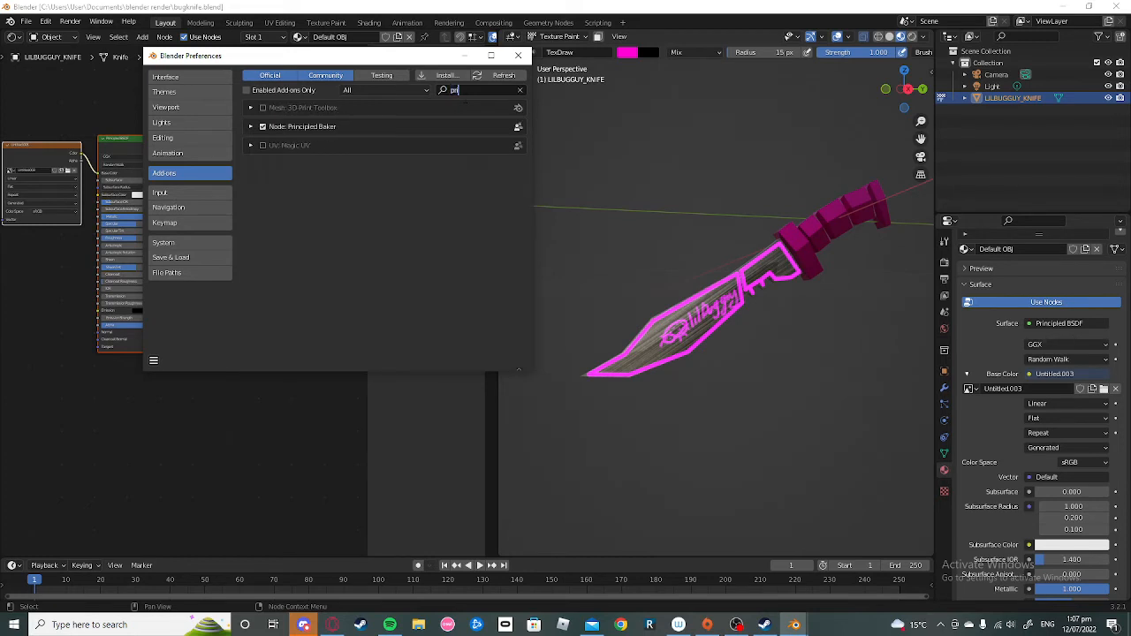
{"action": "type", "text": "nc"}
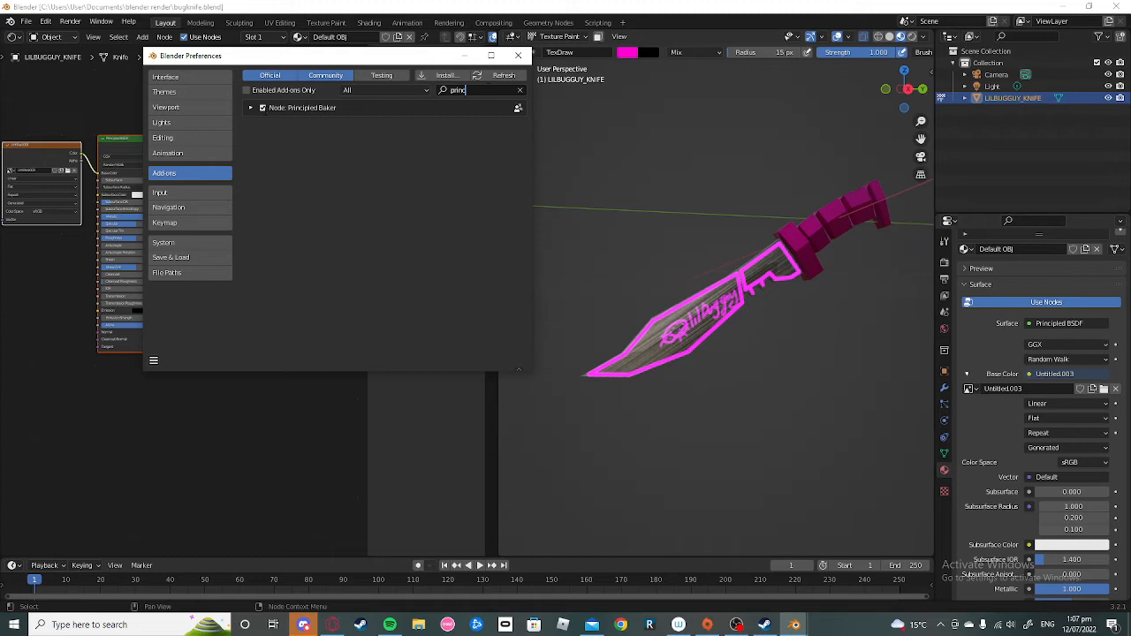
{"action": "left_click", "coordinate": [466, 57]}
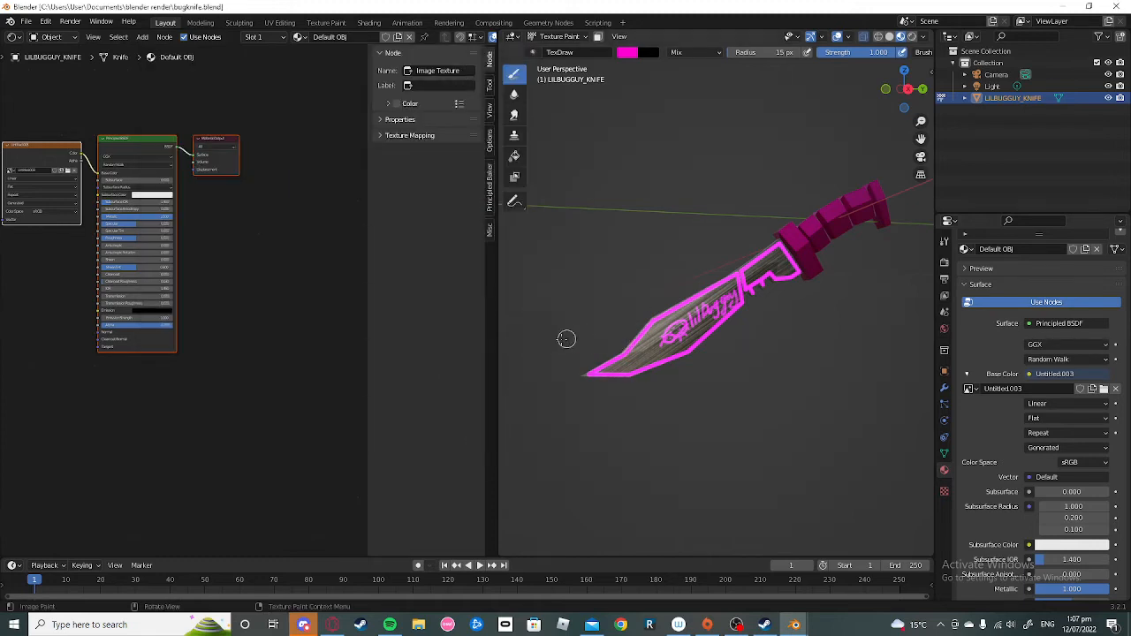
Step: Show the Principled Baker settings in the node editor and select the knife in Object Mode
{"action": "left_click", "coordinate": [488, 186]}
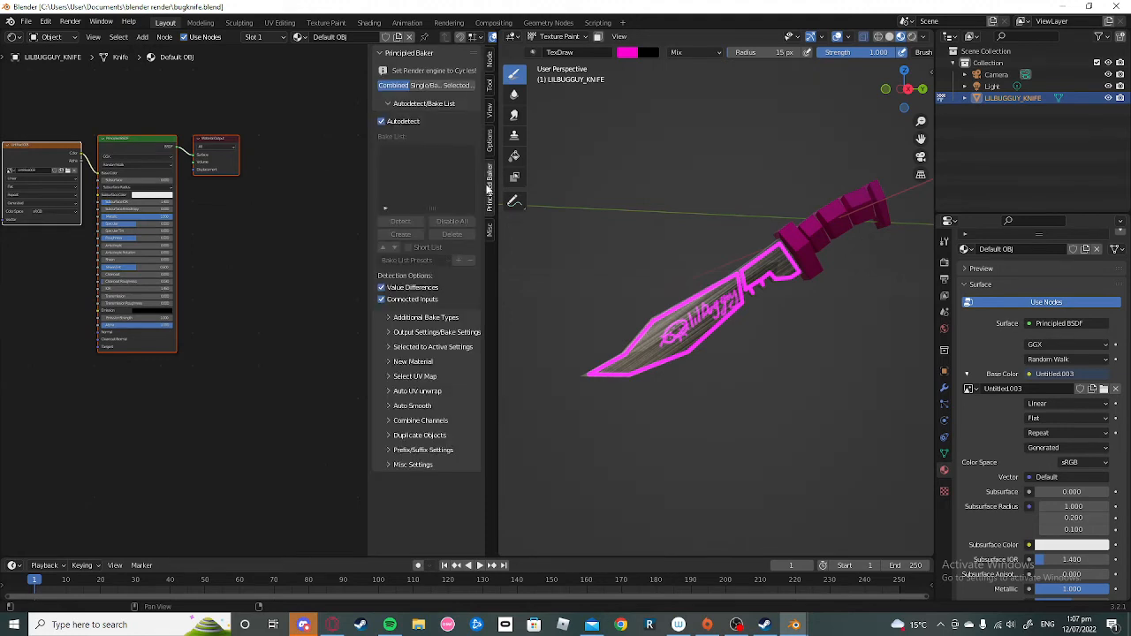
{"action": "left_click", "coordinate": [562, 38]}
{"action": "left_click", "coordinate": [562, 51]}
{"action": "middle_click_drag", "start_coordinate": [723, 302], "coordinate": [786, 289]}
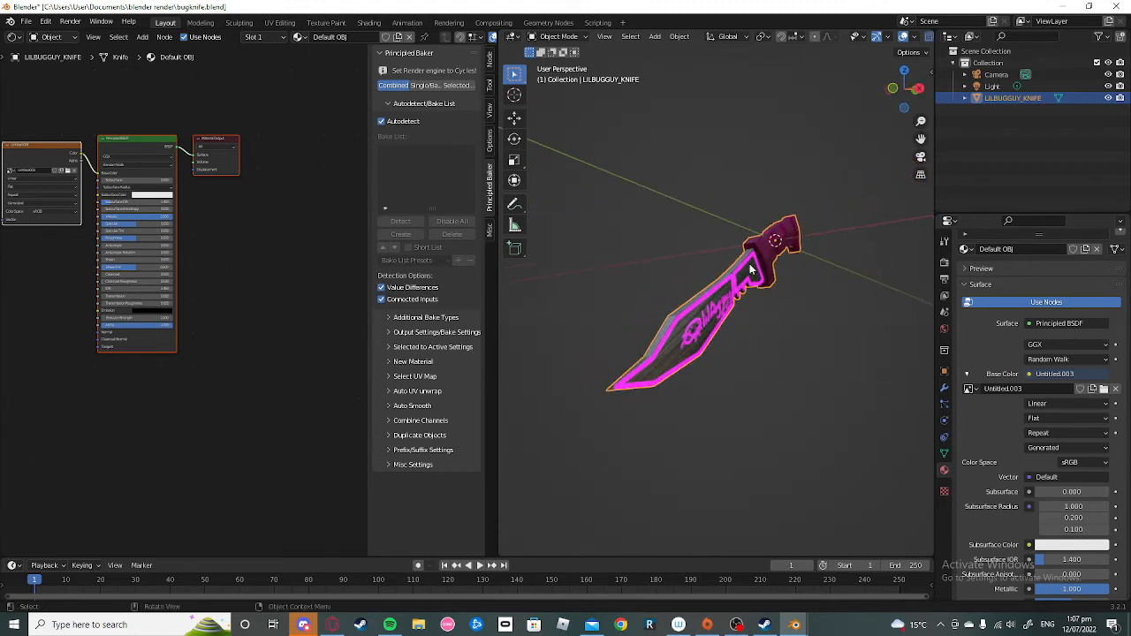
{"action": "left_click_drag", "start_coordinate": [624, 207], "coordinate": [919, 491]}
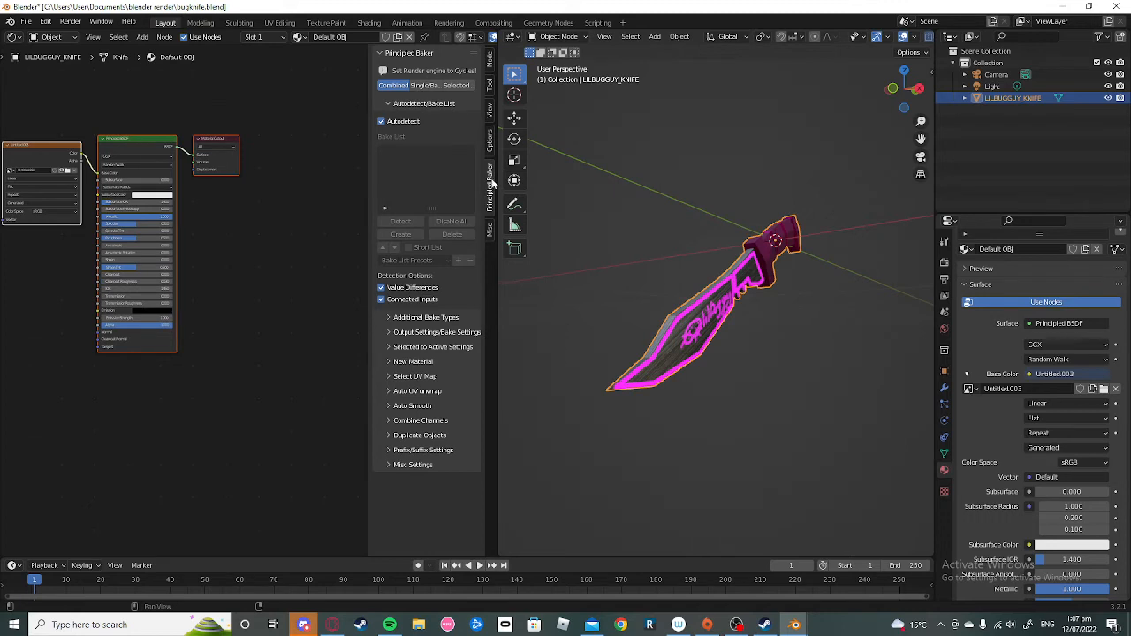
Step: Turn off Autodetect and fill the bake list using Detect, with Color, Metallic and Emission enabled
{"action": "left_click", "coordinate": [382, 122]}
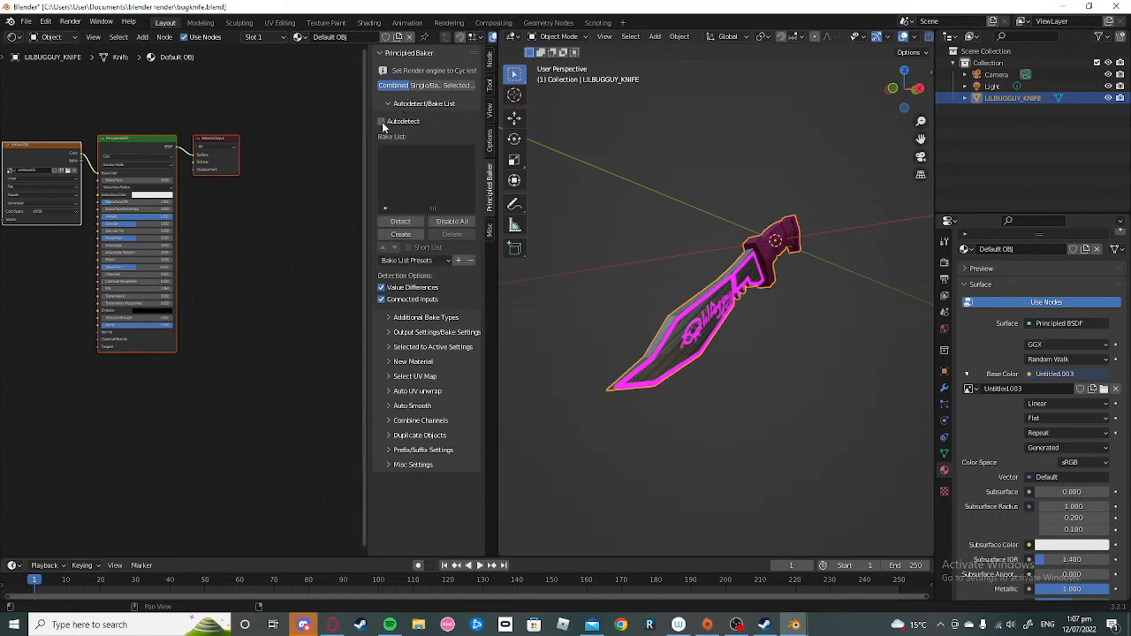
{"action": "left_click", "coordinate": [414, 223]}
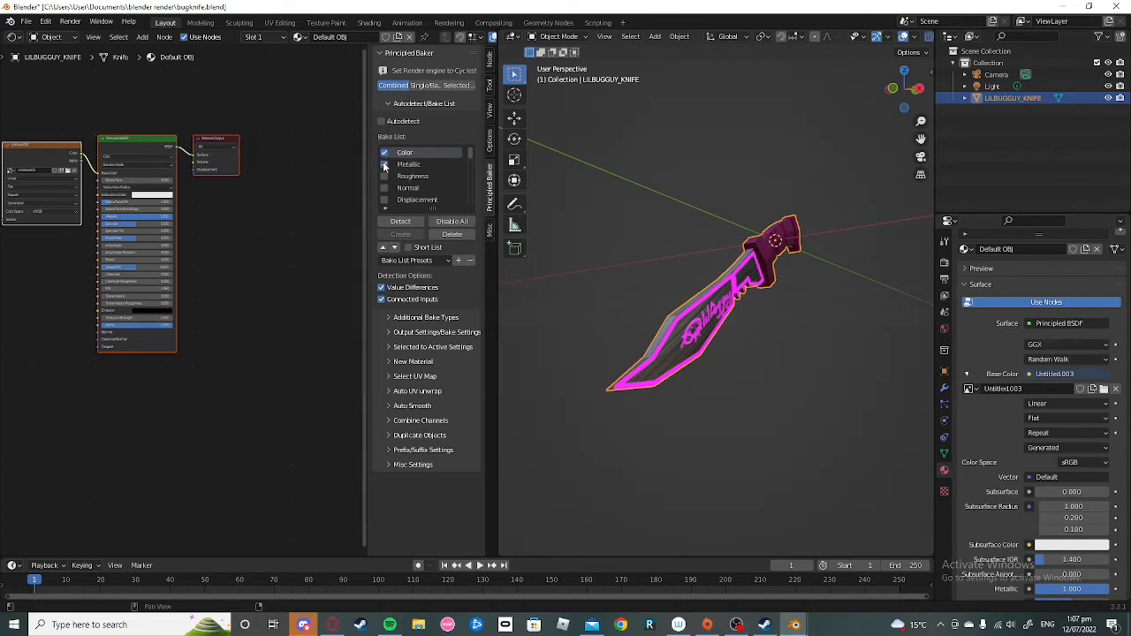
{"action": "scroll", "coordinate": [389, 166], "scroll_direction": "down", "scroll_amount": 8}
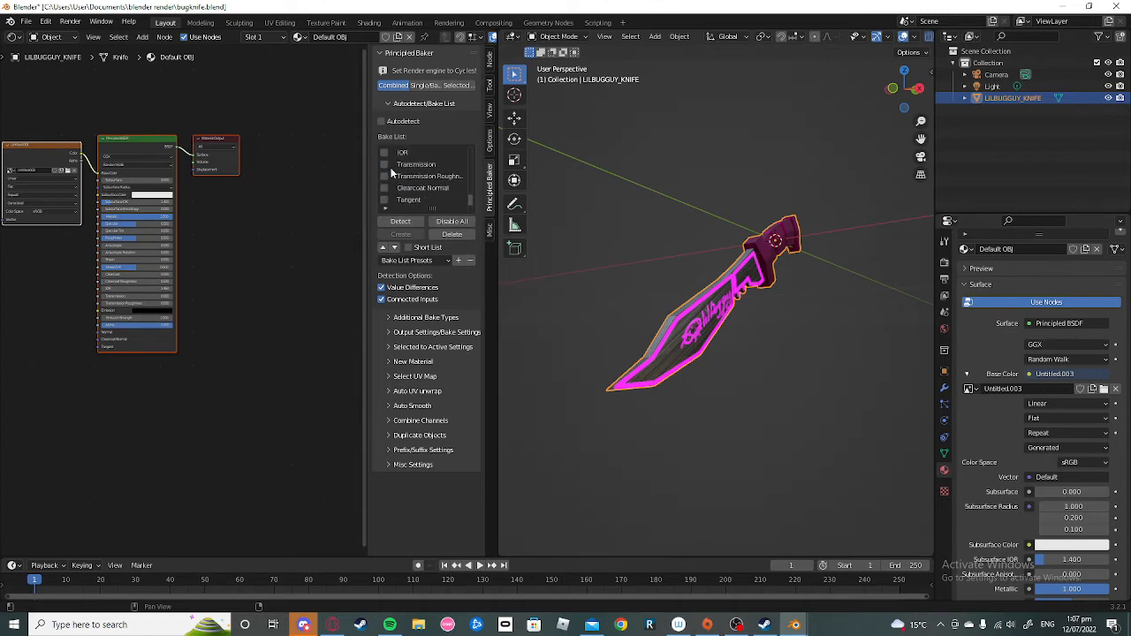
{"action": "scroll", "coordinate": [390, 171], "scroll_direction": "up", "scroll_amount": 8}
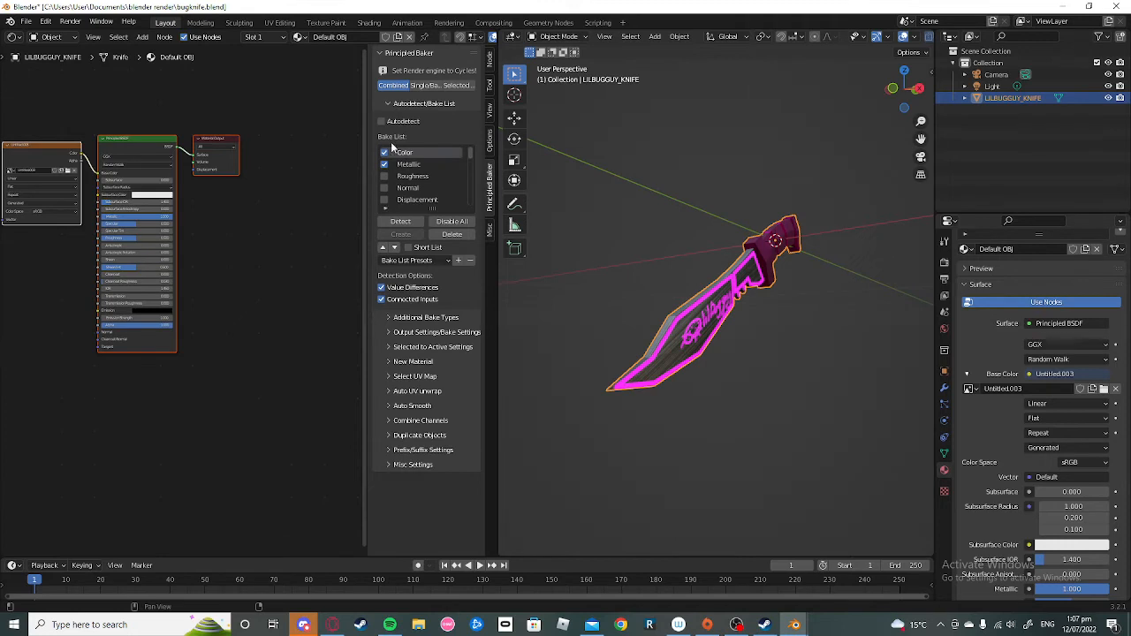
{"action": "scroll", "coordinate": [390, 165], "scroll_direction": "down", "scroll_amount": 5}
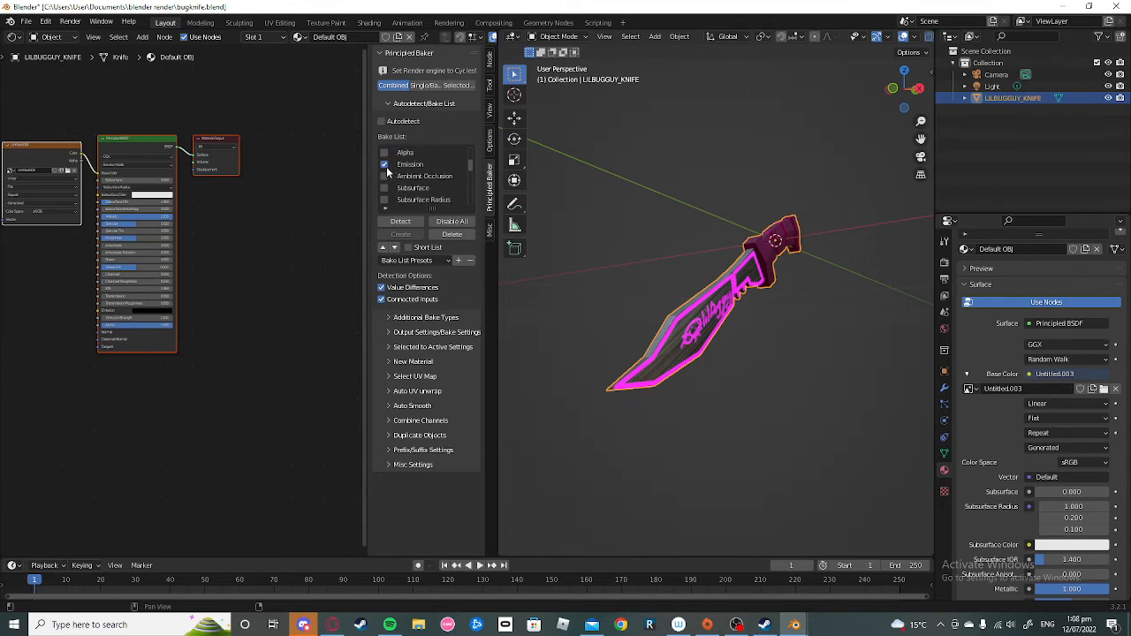
{"action": "scroll", "coordinate": [422, 168], "scroll_direction": "up", "scroll_amount": 4}
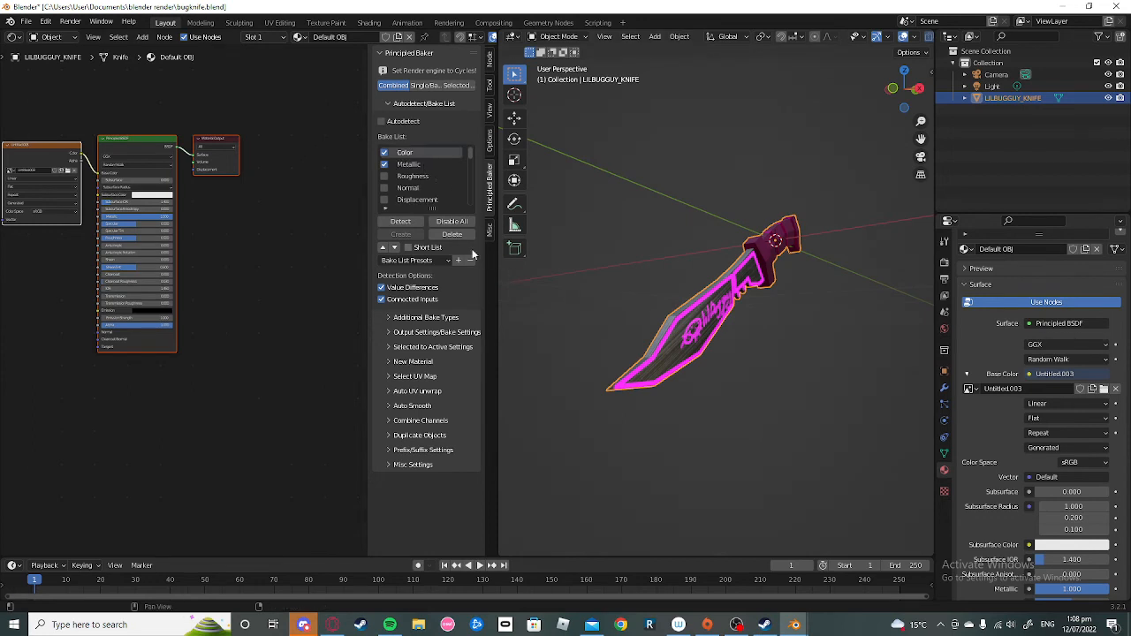
{"action": "scroll", "coordinate": [425, 173], "scroll_direction": "down", "scroll_amount": 2}
{"action": "scroll", "coordinate": [426, 172], "scroll_direction": "down", "scroll_amount": 3}
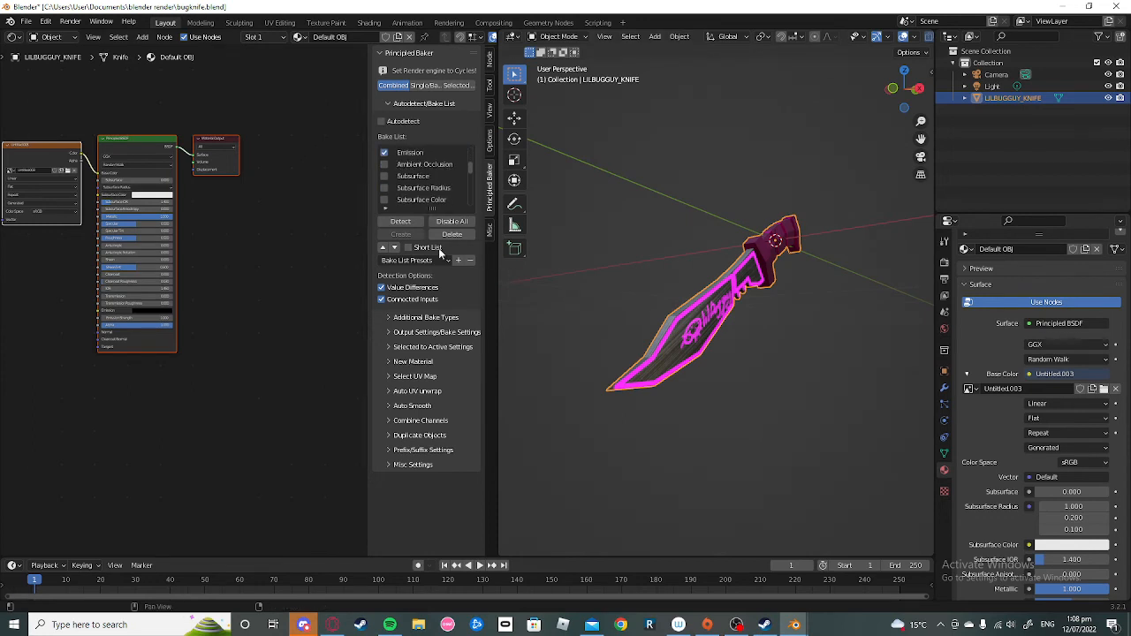
Step: Set the bake output folder to Pictures\gr skins and the samples to 1
{"action": "left_click", "coordinate": [388, 333]}
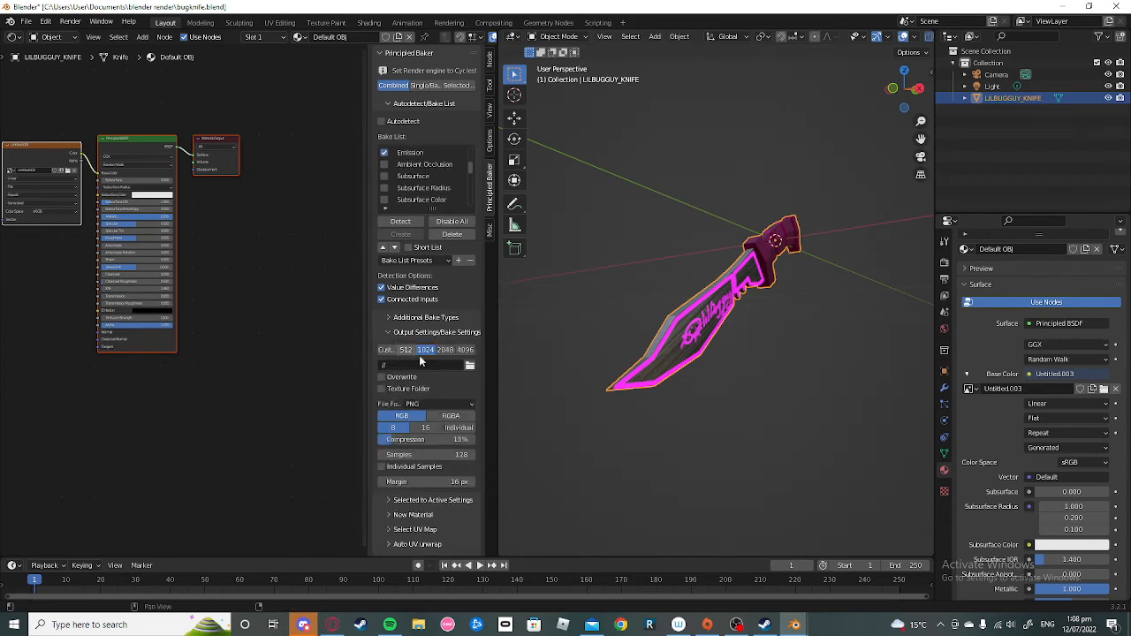
{"action": "left_click", "coordinate": [469, 367]}
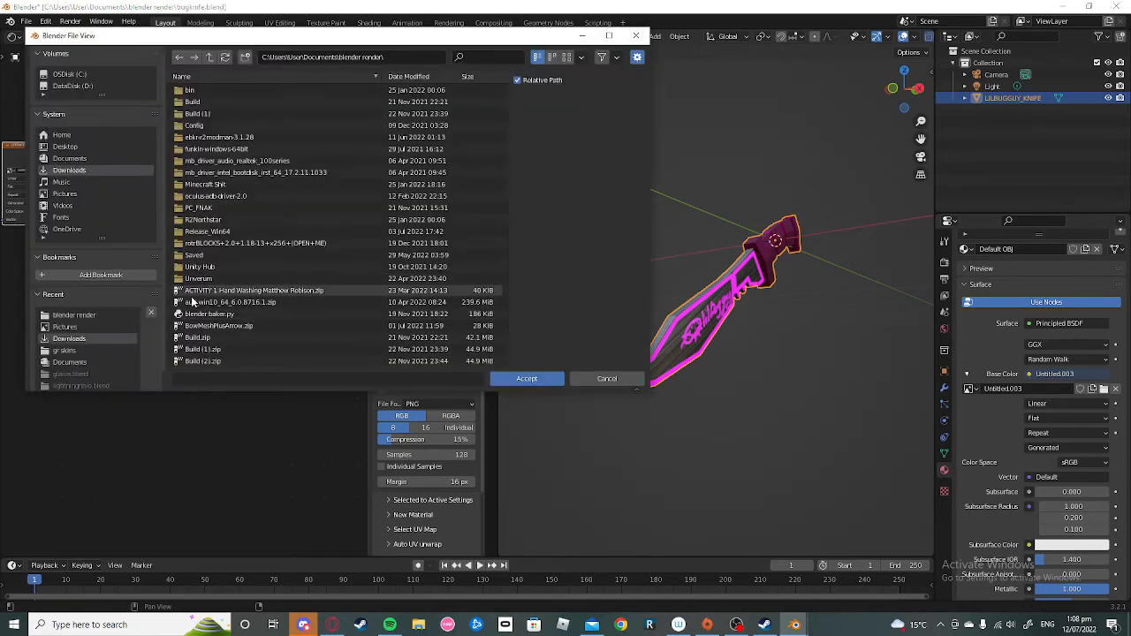
{"action": "left_click", "coordinate": [79, 351]}
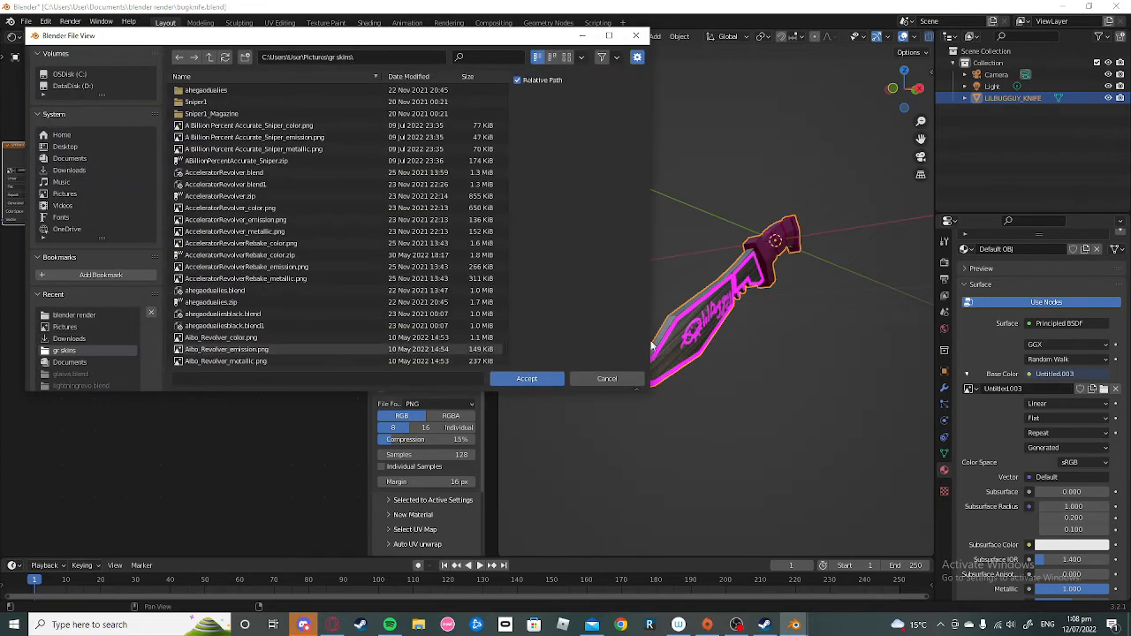
{"action": "left_click", "coordinate": [530, 380]}
{"action": "scroll", "coordinate": [435, 380], "scroll_direction": "down", "scroll_amount": 2}
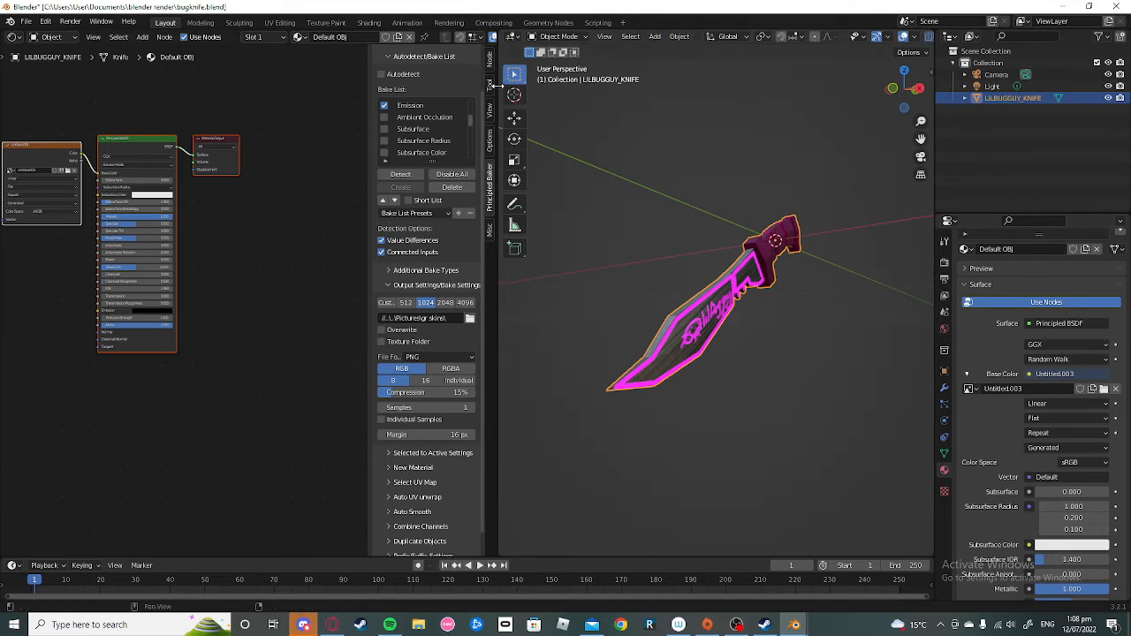
Step: Capture a rectangular screen snip of the whole knife in the 3D viewport
{"action": "scroll", "coordinate": [751, 295], "scroll_direction": "down", "scroll_amount": 5}
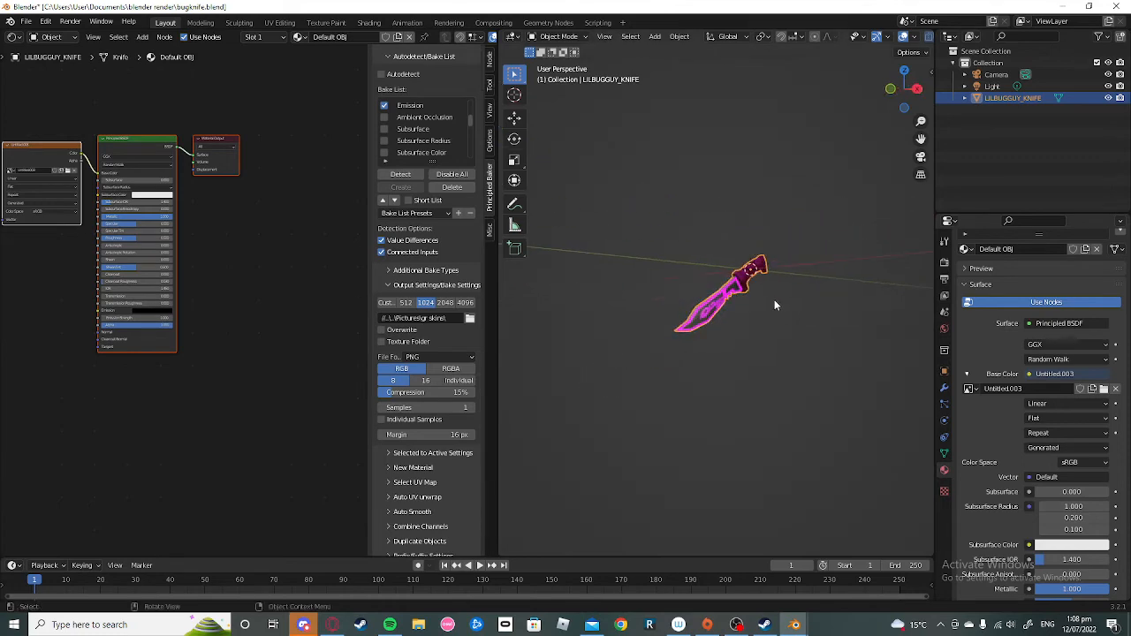
{"action": "key", "text": "super+shift+s"}
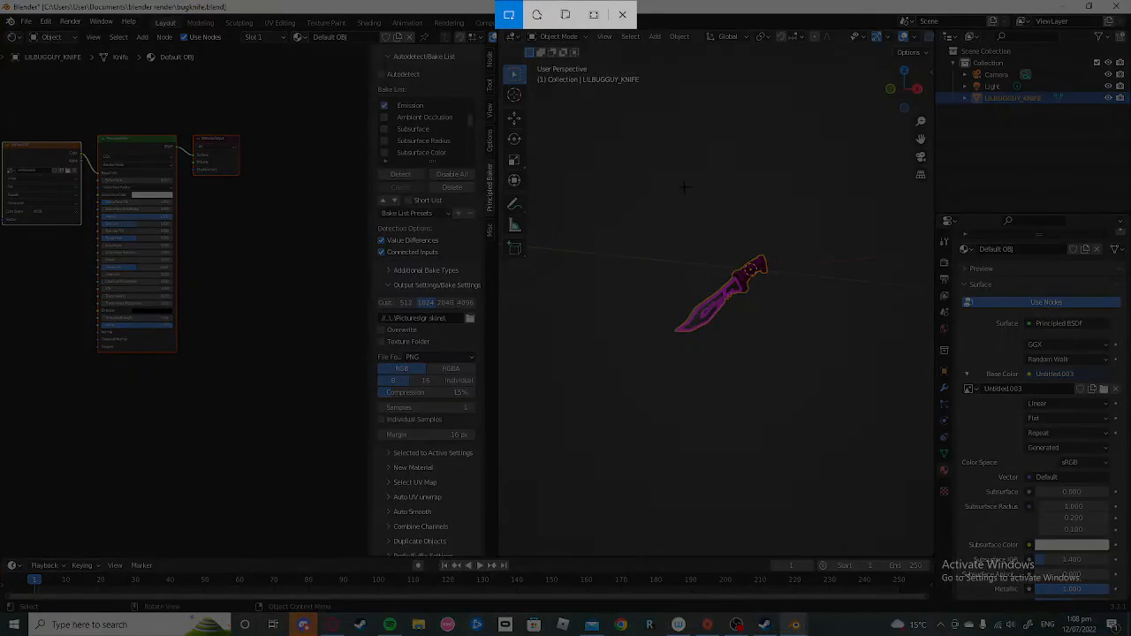
{"action": "left_click_drag", "start_coordinate": [597, 163], "coordinate": [884, 410]}
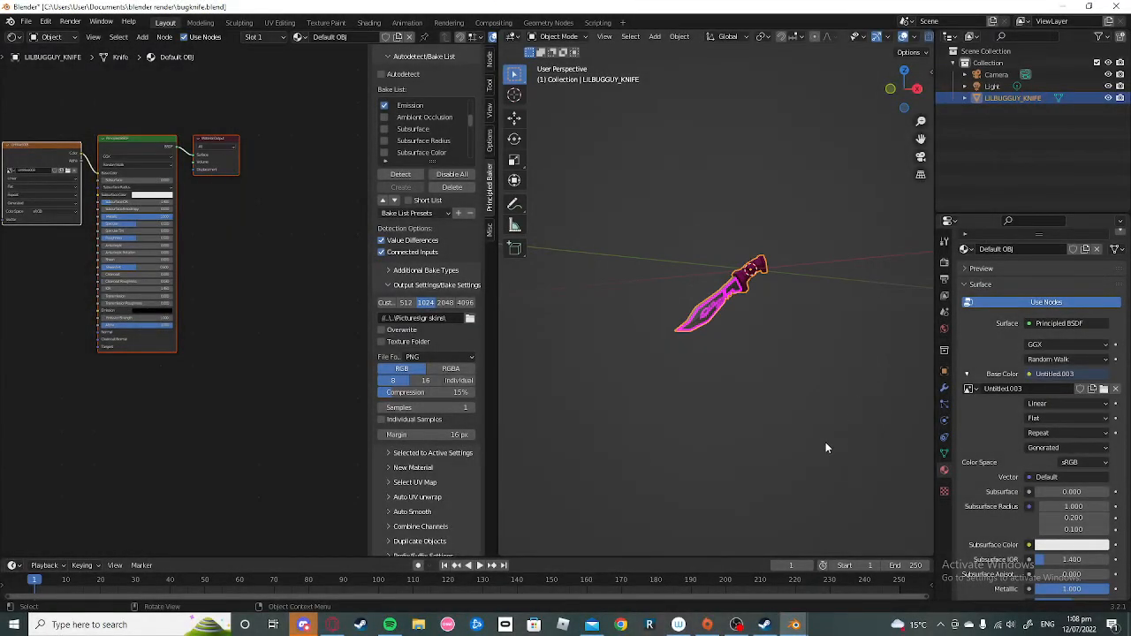
{"action": "middle_click_drag", "start_coordinate": [775, 372], "coordinate": [699, 387]}
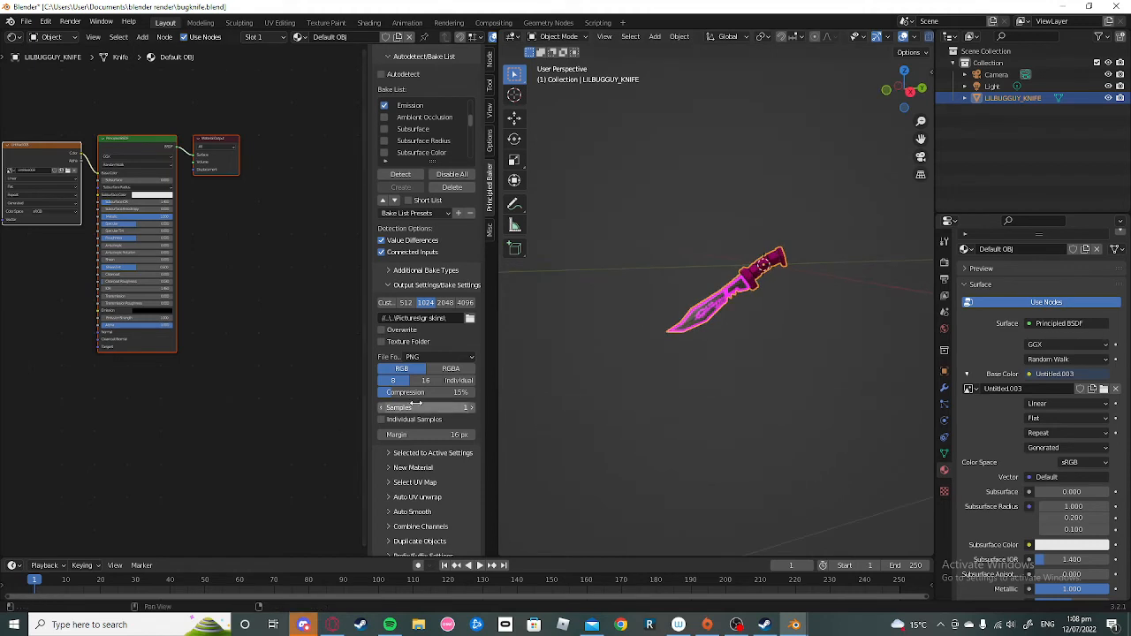
{"action": "scroll", "coordinate": [416, 402], "scroll_direction": "down", "scroll_amount": 1}
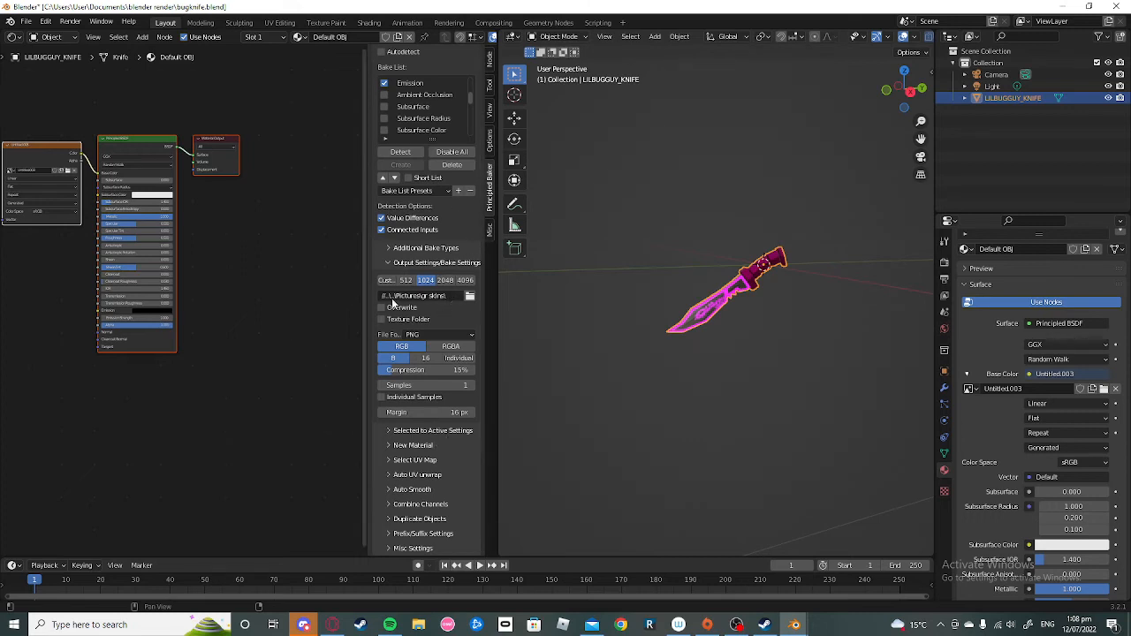
{"action": "scroll", "coordinate": [393, 303], "scroll_direction": "up", "scroll_amount": 3}
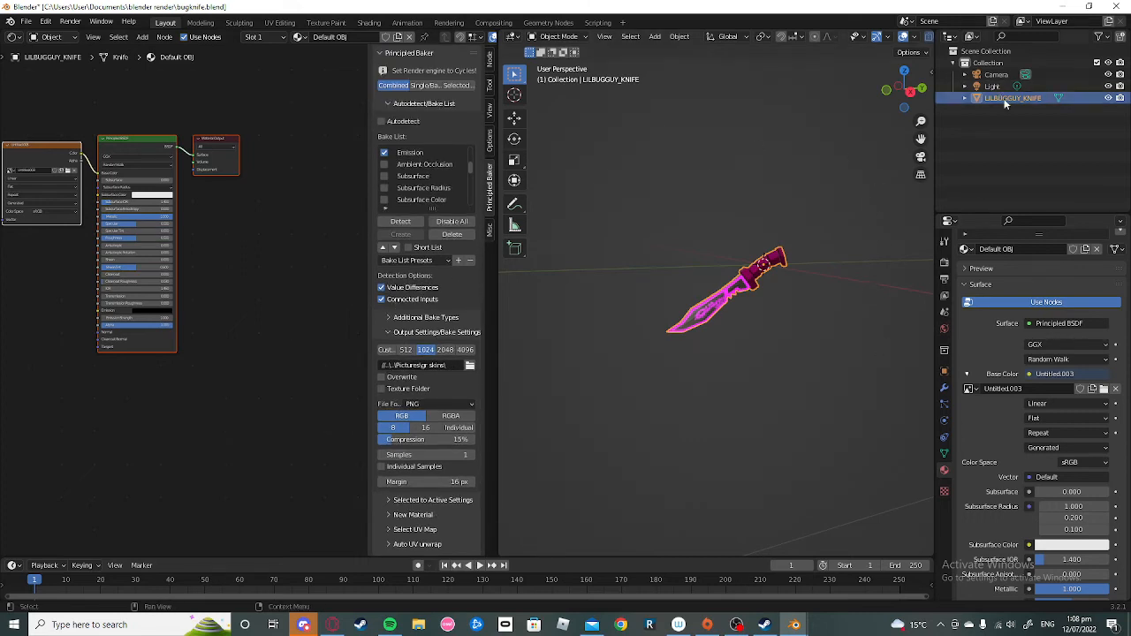
{"action": "scroll", "coordinate": [411, 175], "scroll_direction": "up", "scroll_amount": 3}
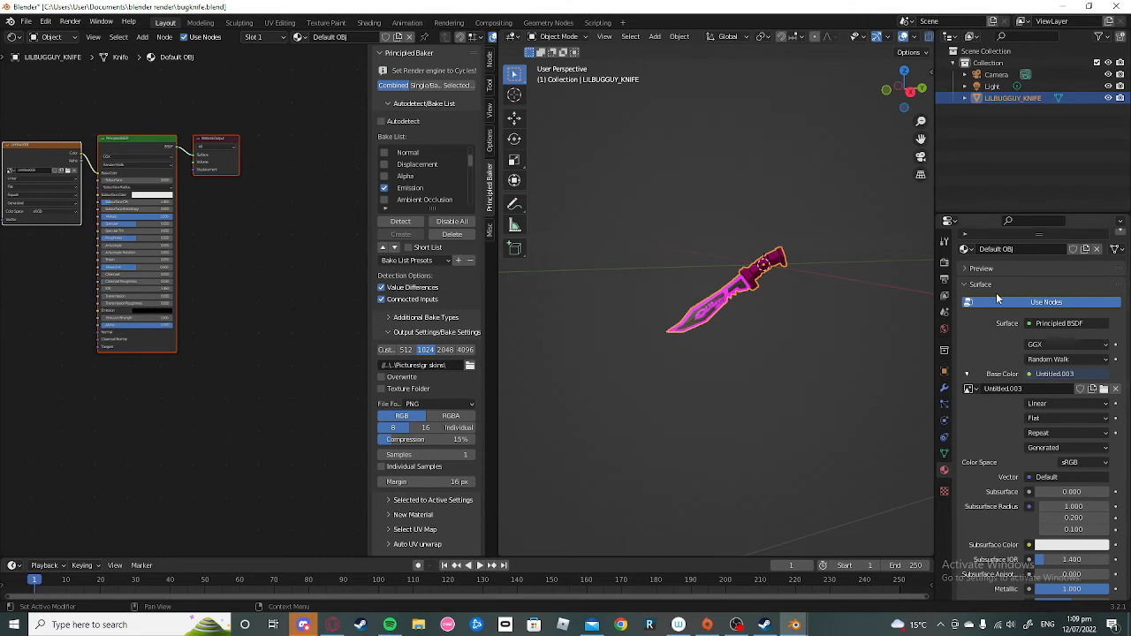
Step: Set the render engine to Cycles and bake the knife's textures with Principled Baker
{"action": "left_click", "coordinate": [944, 264]}
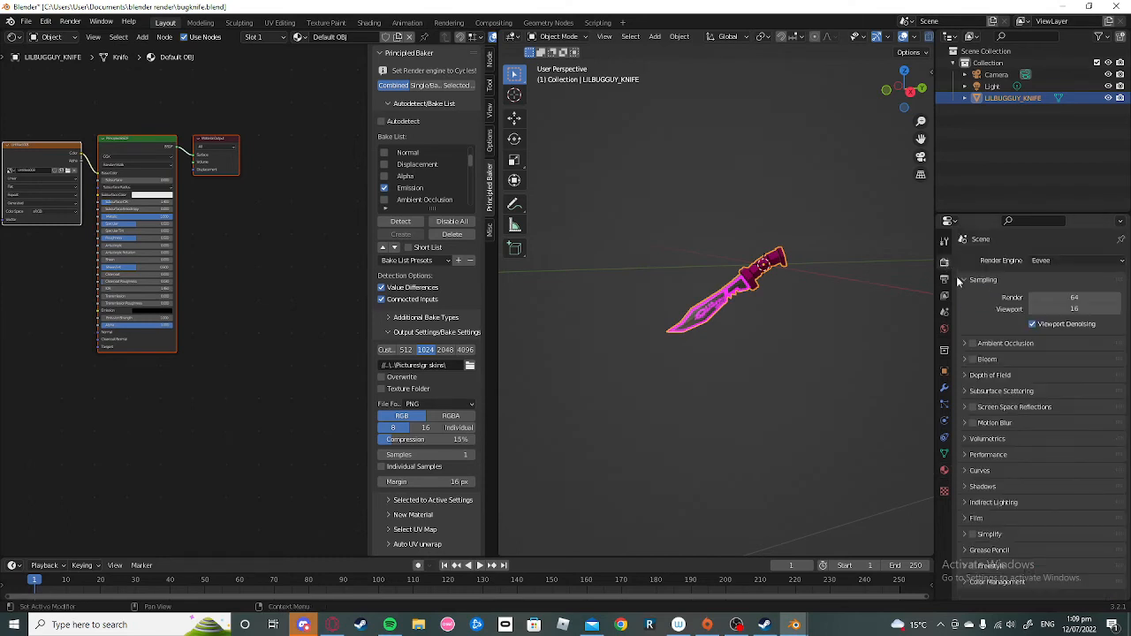
{"action": "left_click", "coordinate": [1057, 263]}
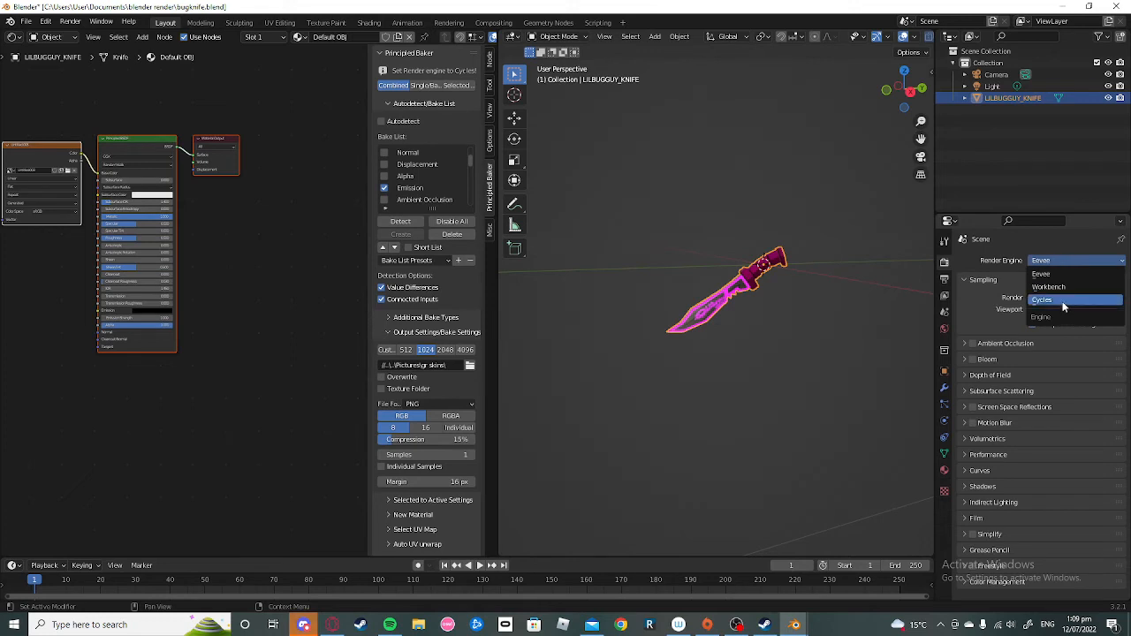
{"action": "left_click", "coordinate": [1051, 300]}
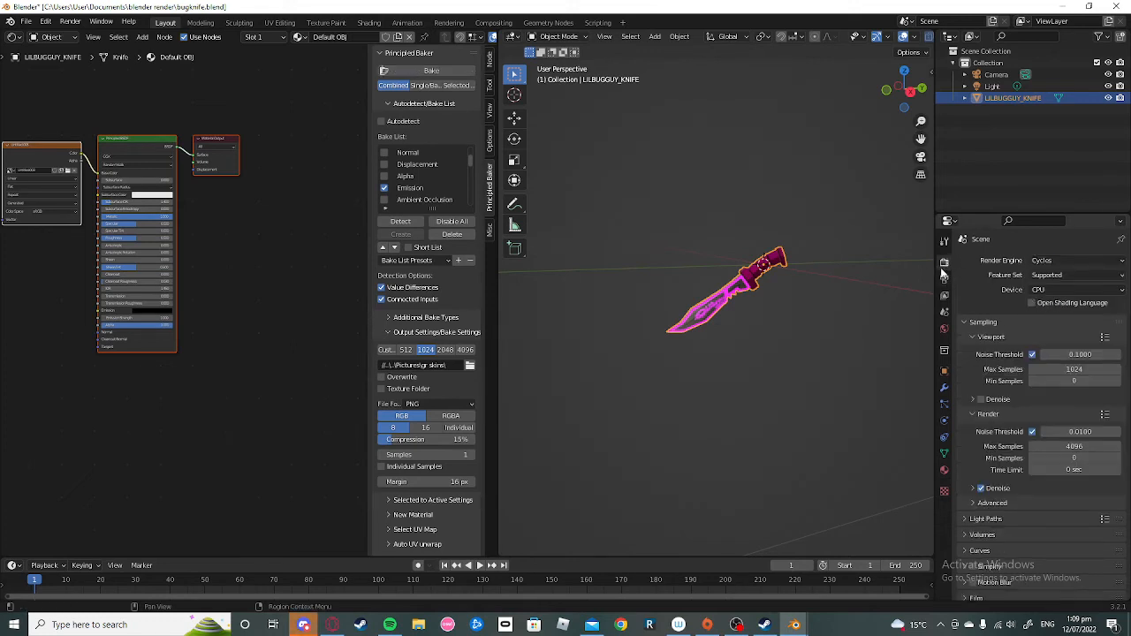
{"action": "left_click", "coordinate": [402, 72]}
Step: Switch to File Explorer, open the gr skins folder and locate the baked LILBUGGUY_KNIFE textures
{"action": "mouse_move", "coordinate": [707, 625]}
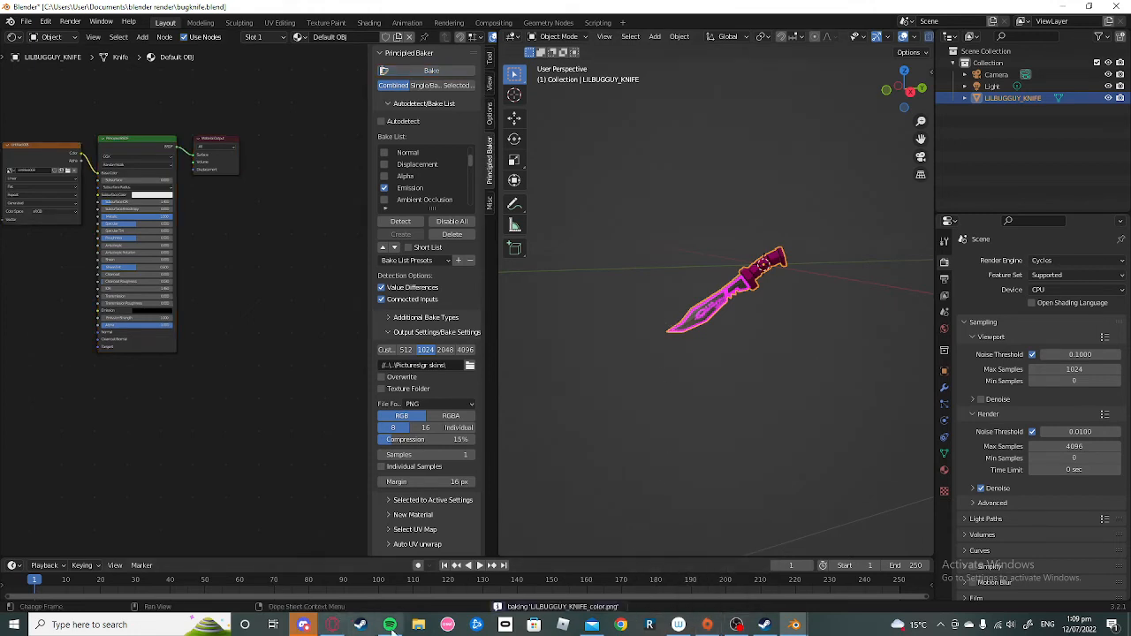
{"action": "left_click", "coordinate": [419, 625]}
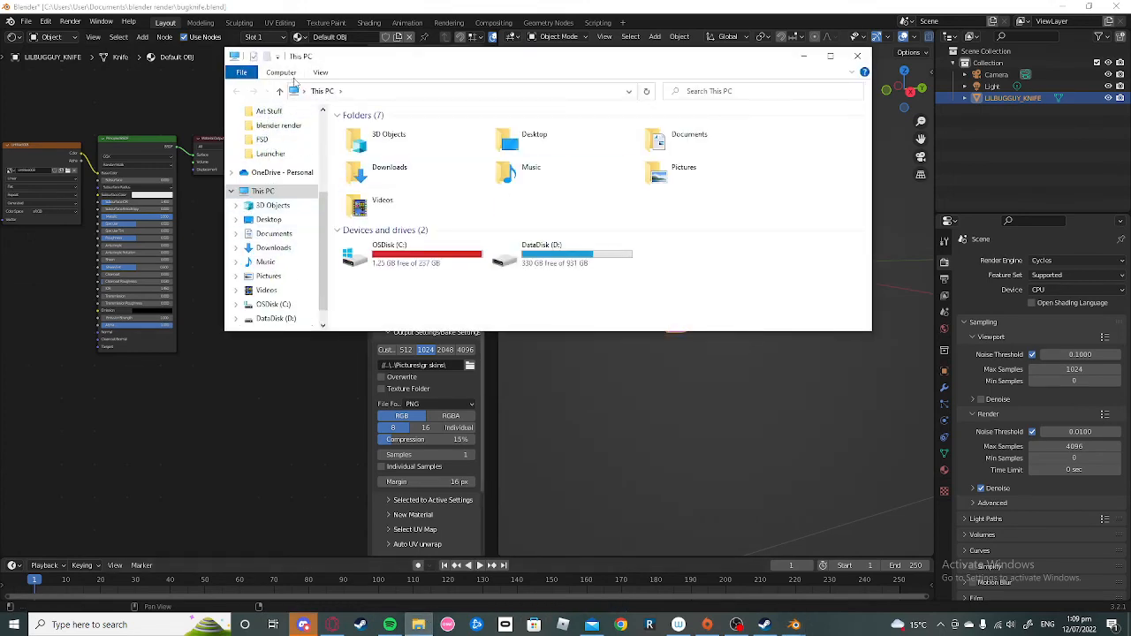
{"action": "scroll", "coordinate": [278, 177], "scroll_direction": "up", "scroll_amount": 2}
{"action": "scroll", "coordinate": [281, 183], "scroll_direction": "up", "scroll_amount": 1}
{"action": "left_click", "coordinate": [268, 155]}
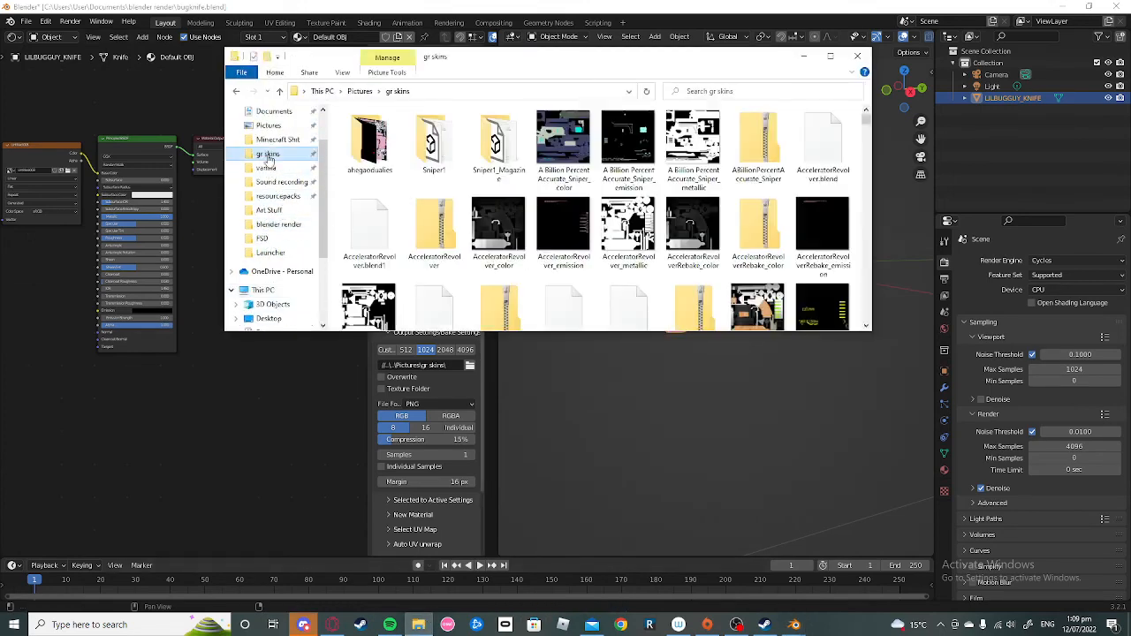
{"action": "scroll", "coordinate": [574, 202], "scroll_direction": "down", "scroll_amount": 12}
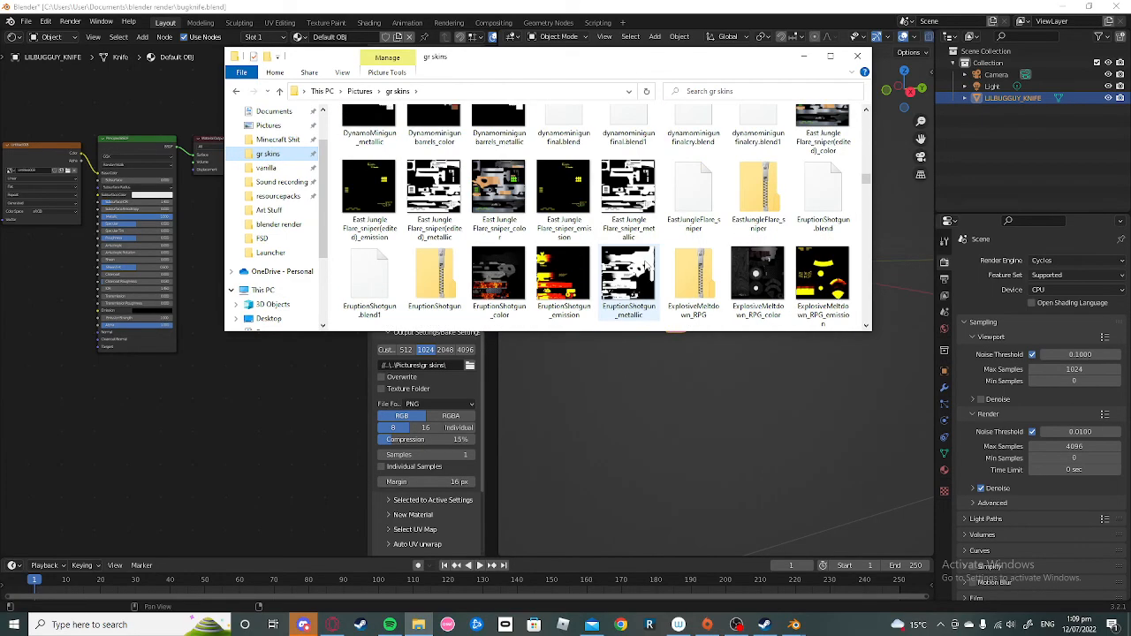
{"action": "scroll", "coordinate": [645, 265], "scroll_direction": "down", "scroll_amount": 5}
{"action": "scroll", "coordinate": [645, 271], "scroll_direction": "down", "scroll_amount": 6}
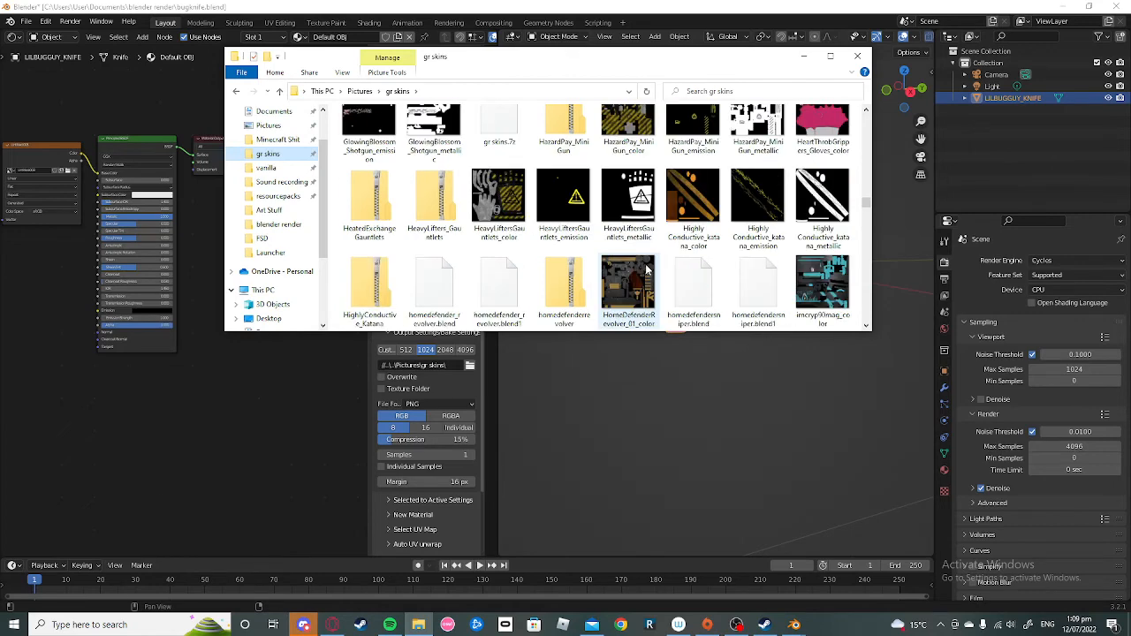
{"action": "scroll", "coordinate": [625, 263], "scroll_direction": "down", "scroll_amount": 2}
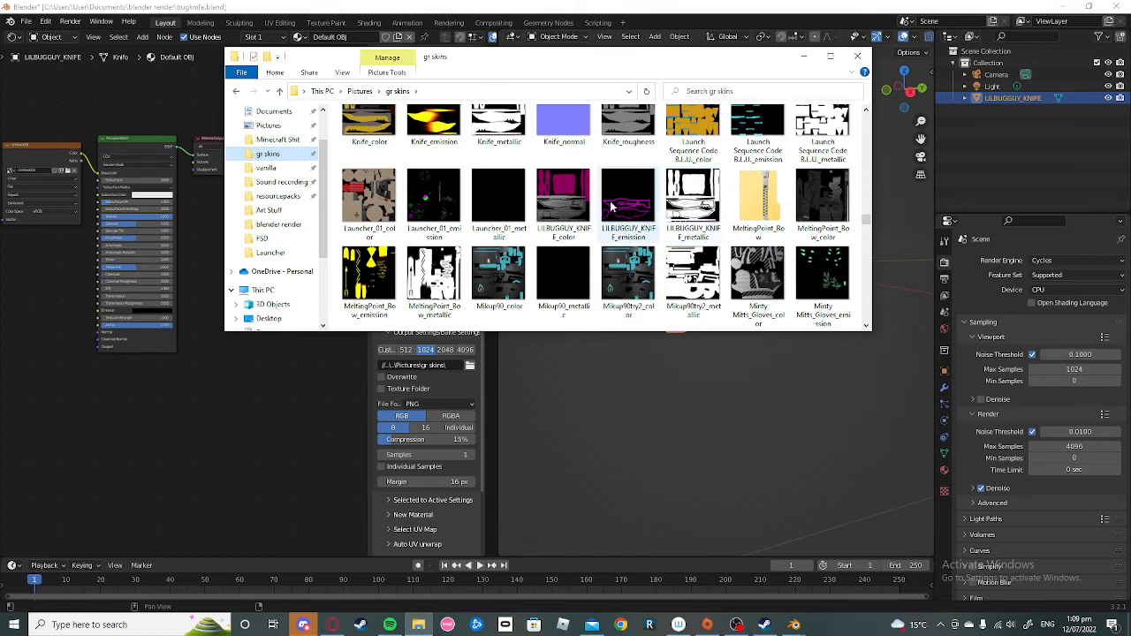
Step: Compress the LILBUGGUY_KNIFE color, emission and metallic textures with 7-Zip into a zip archive named LILBUGGUY_KNIFE
{"action": "left_click", "coordinate": [540, 232]}
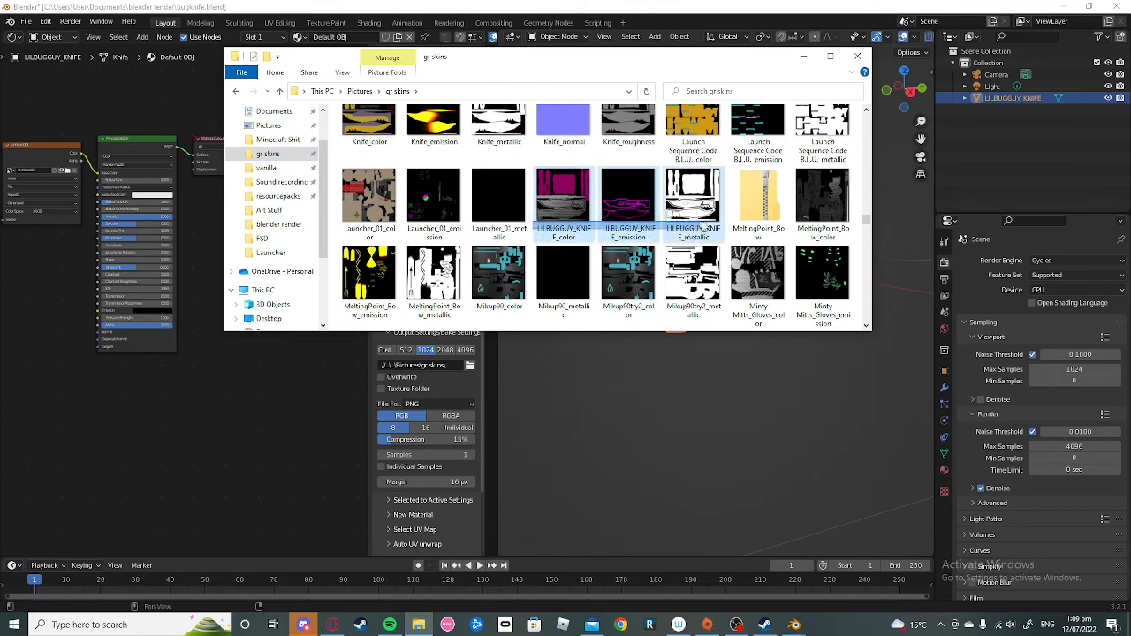
{"action": "left_click", "coordinate": [706, 227], "text": "shift"}
{"action": "right_click", "coordinate": [629, 221]}
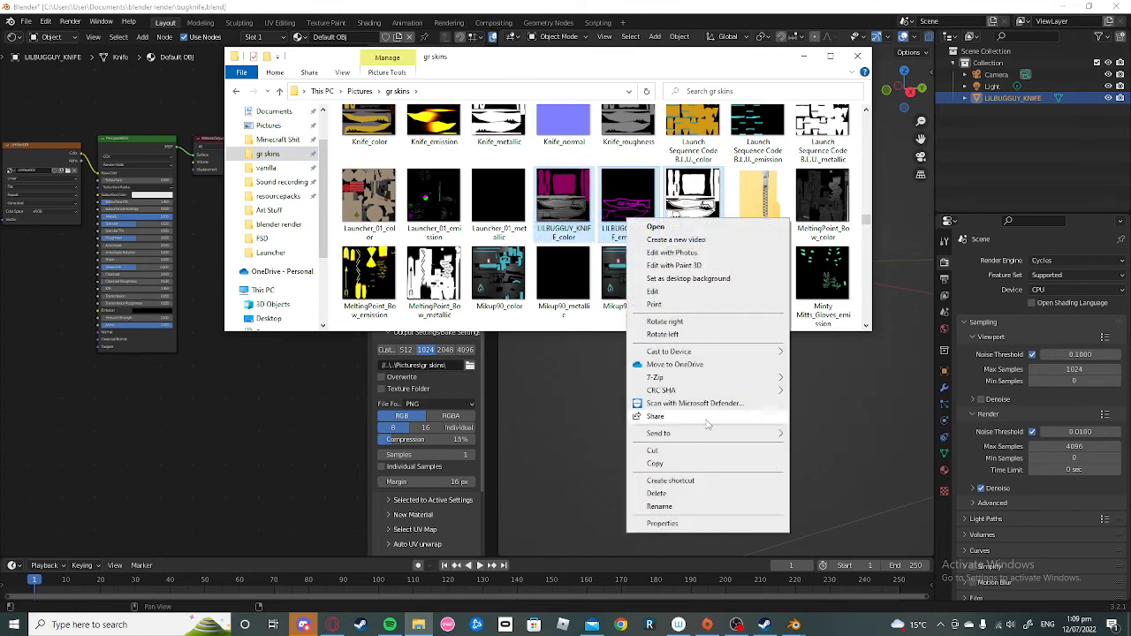
{"action": "mouse_move", "coordinate": [673, 380]}
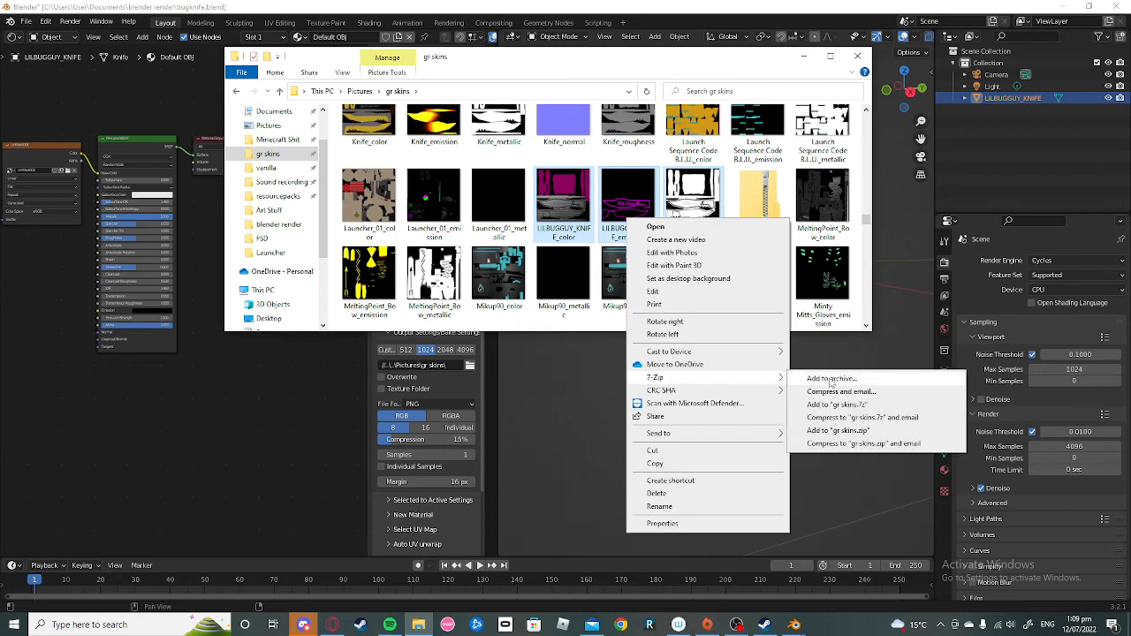
{"action": "left_click", "coordinate": [833, 379]}
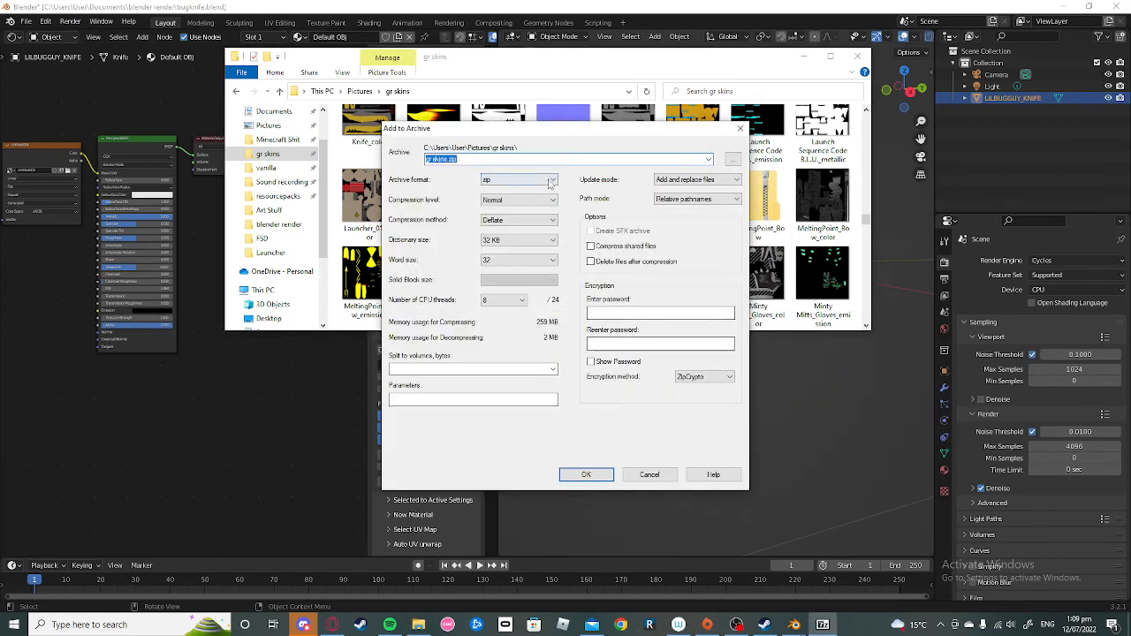
{"action": "type", "text": "LILBUGGUY_KNIFE"}
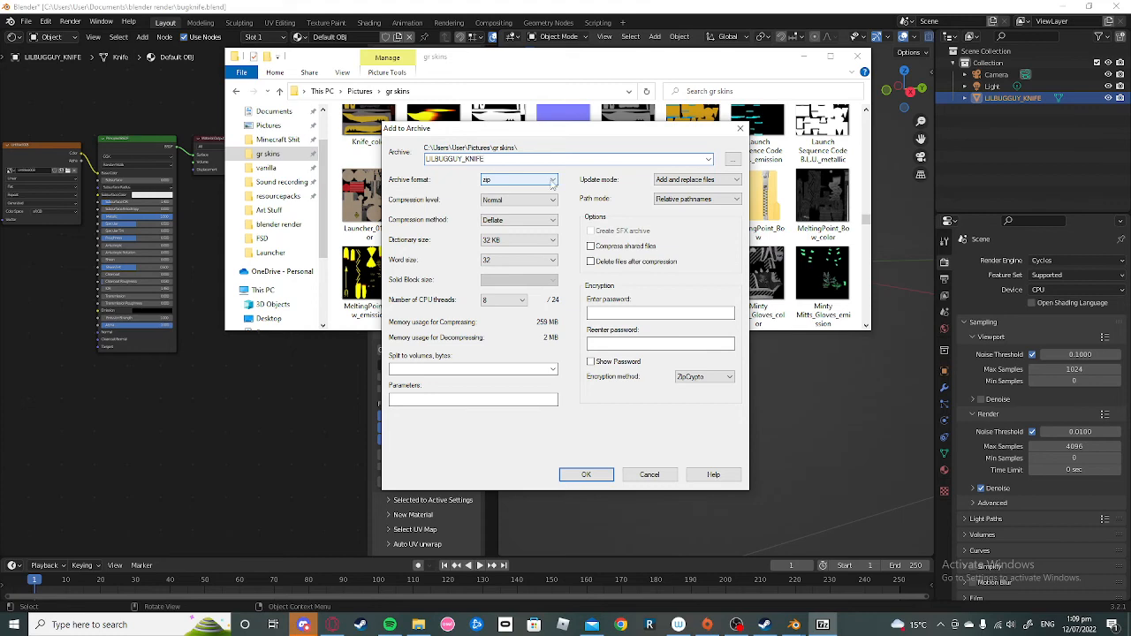
{"action": "left_click", "coordinate": [593, 474]}
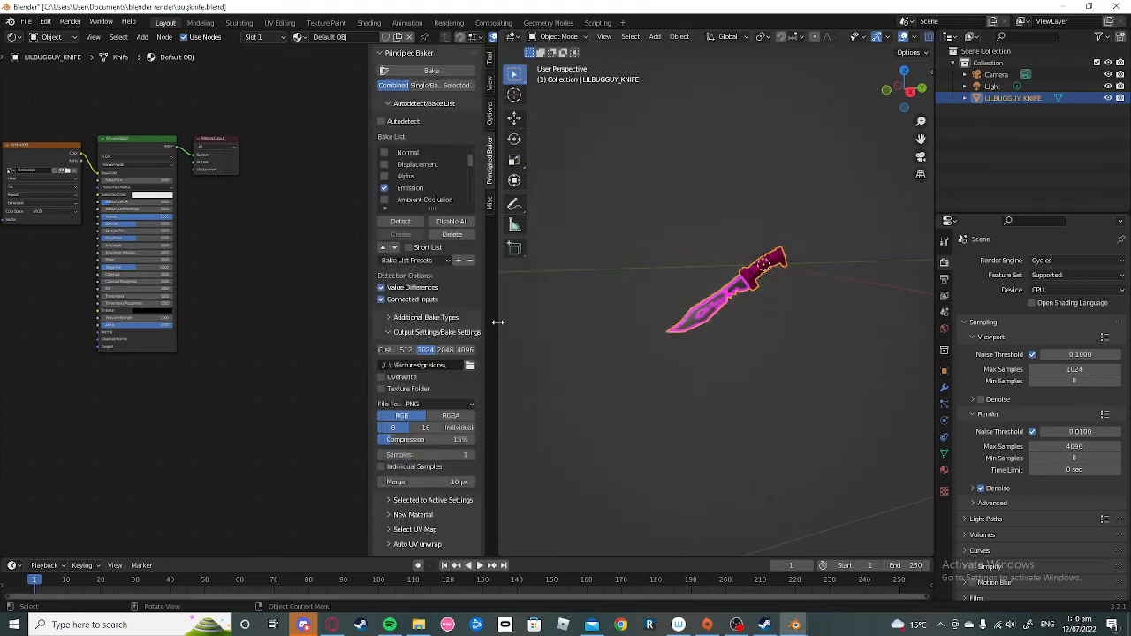
Step: Switch to Discord and paste the knife screenshot into a new message in the Gun Raiders weapon-skins-submission channel
{"action": "left_click", "coordinate": [303, 625]}
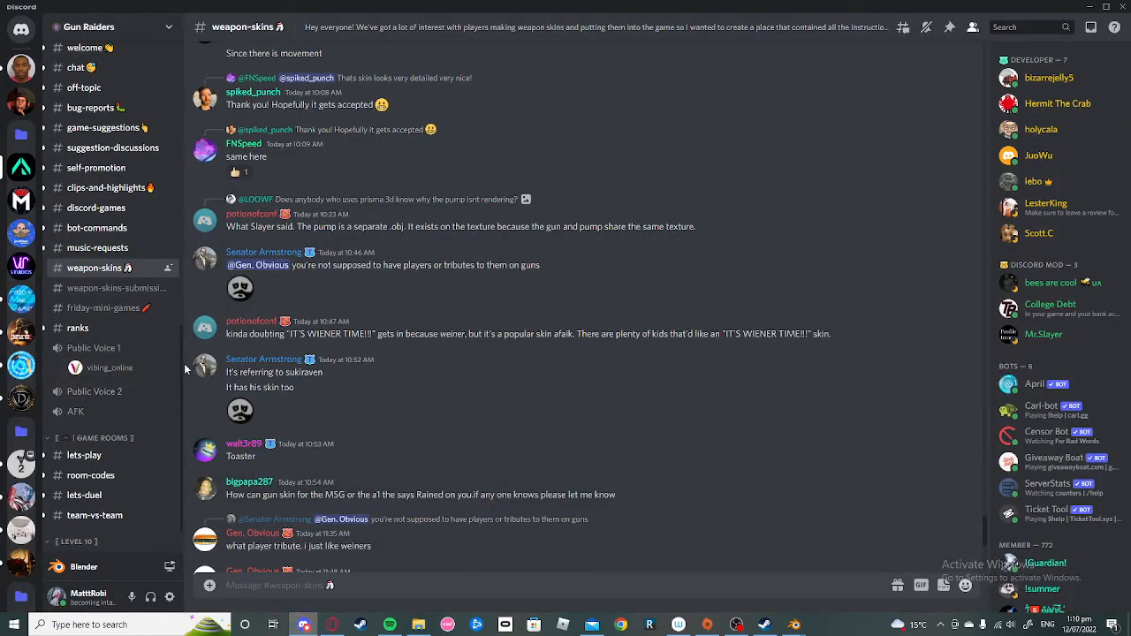
{"action": "left_click", "coordinate": [113, 288]}
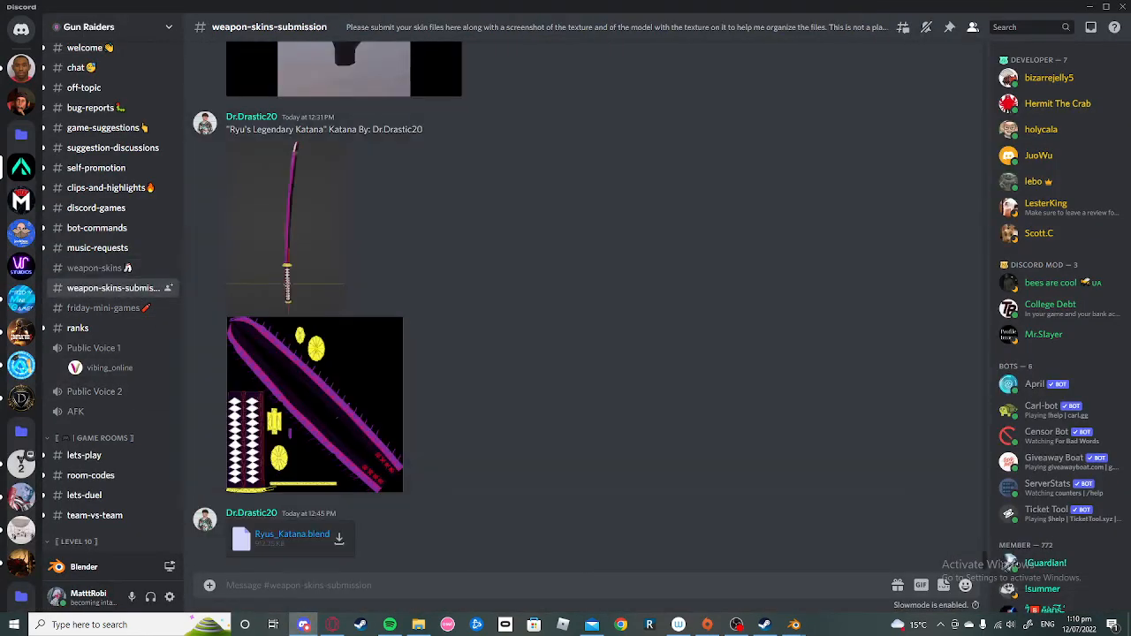
{"action": "right_click", "coordinate": [380, 585]}
{"action": "left_click", "coordinate": [415, 567]}
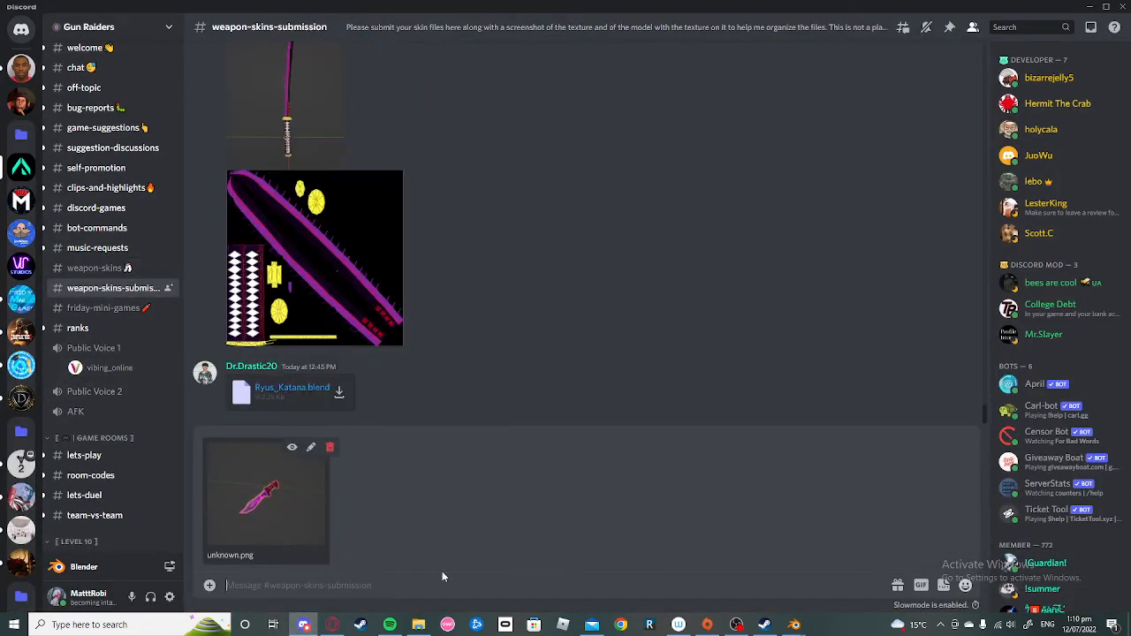
Step: Attach the LILBUGGUY_KNIFE zip archive from the gr skins folder to the submission message
{"action": "left_click", "coordinate": [209, 586]}
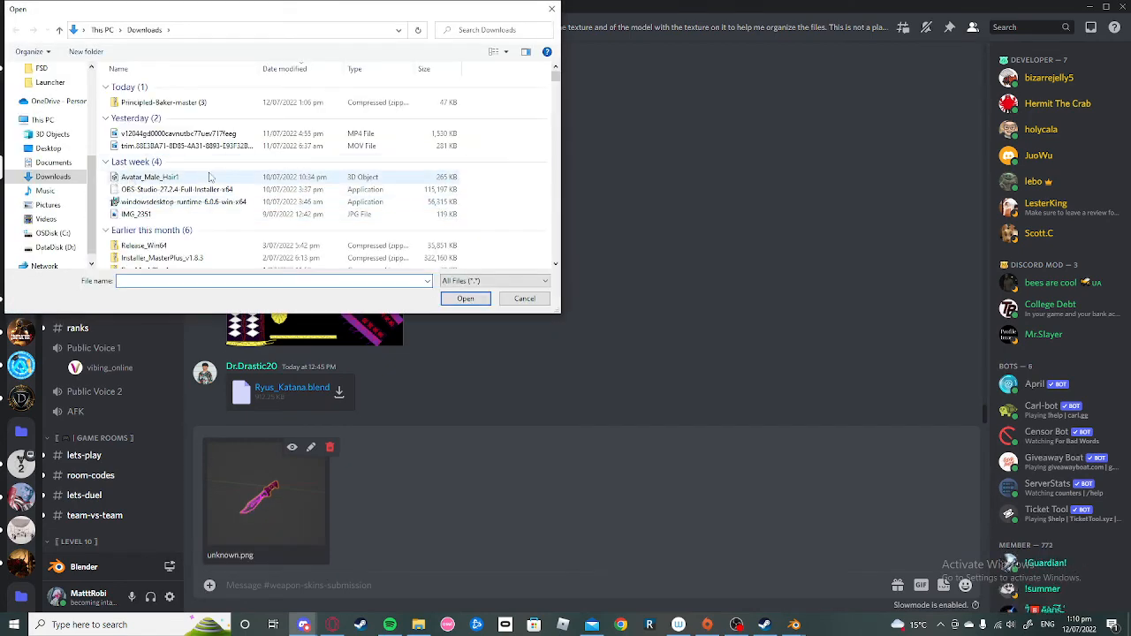
{"action": "scroll", "coordinate": [209, 176], "scroll_direction": "down", "scroll_amount": 8}
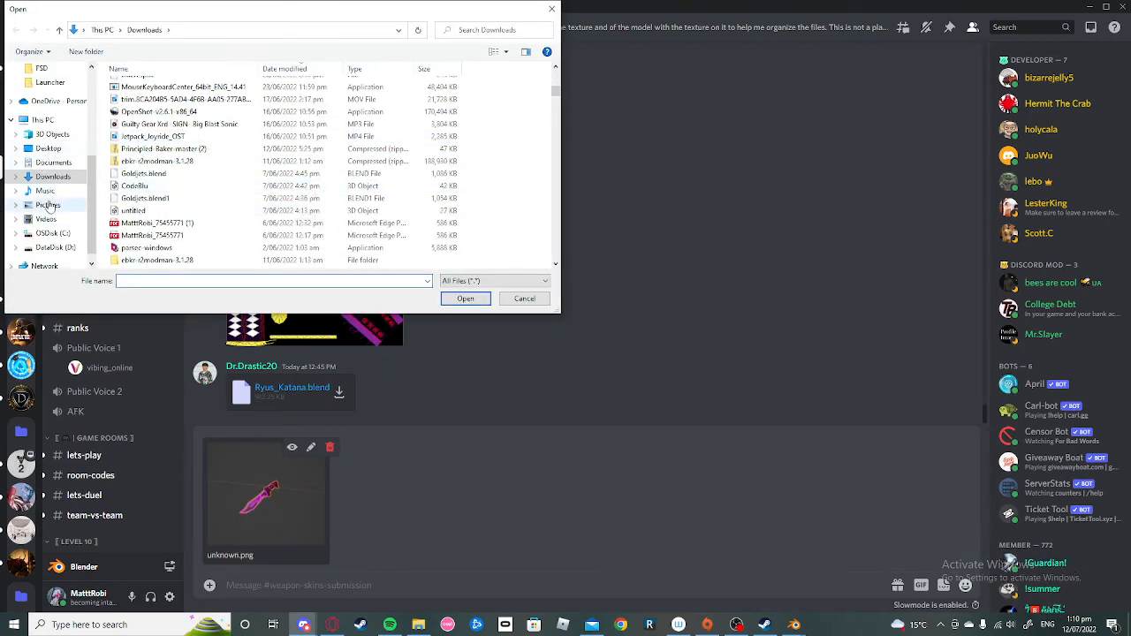
{"action": "scroll", "coordinate": [49, 206], "scroll_direction": "up", "scroll_amount": 3}
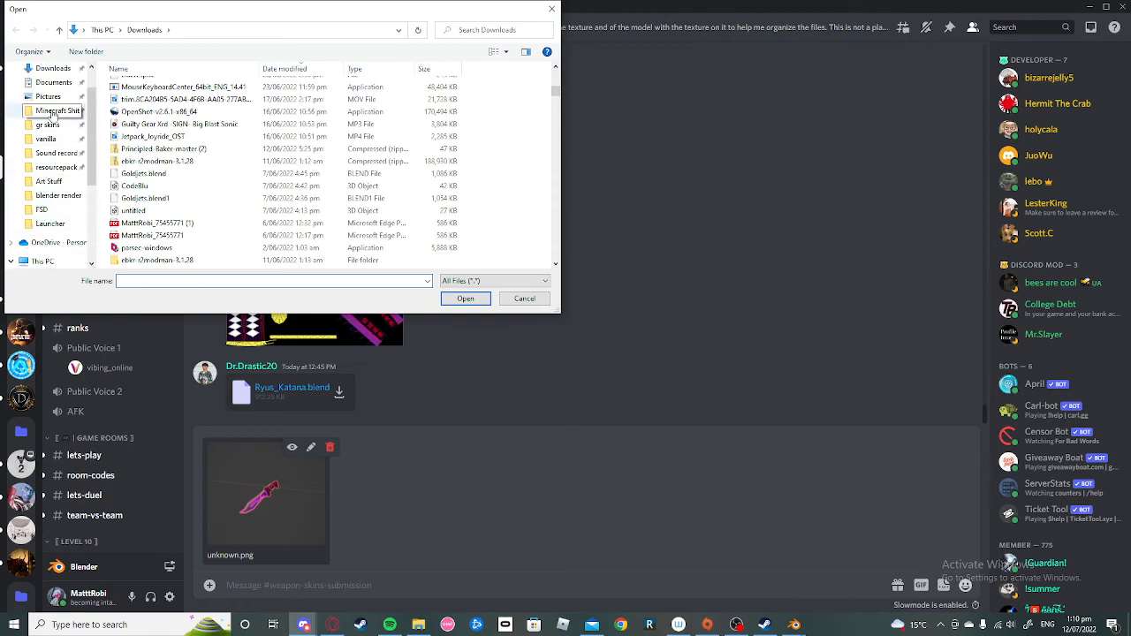
{"action": "left_click", "coordinate": [47, 124]}
{"action": "scroll", "coordinate": [280, 204], "scroll_direction": "down", "scroll_amount": 3}
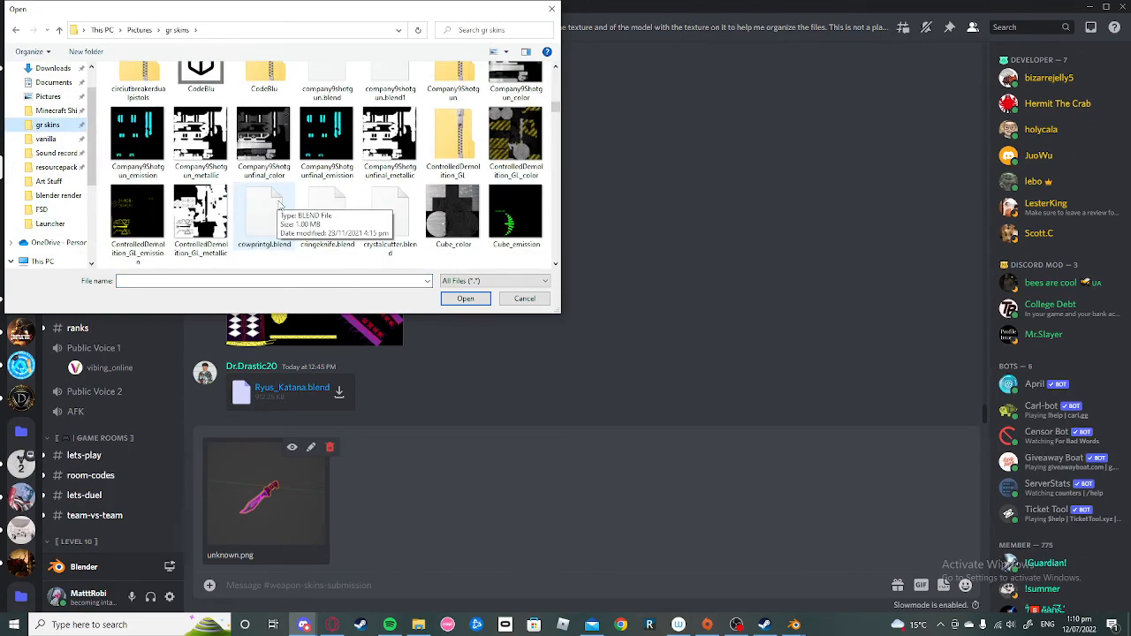
{"action": "scroll", "coordinate": [279, 205], "scroll_direction": "down", "scroll_amount": 12}
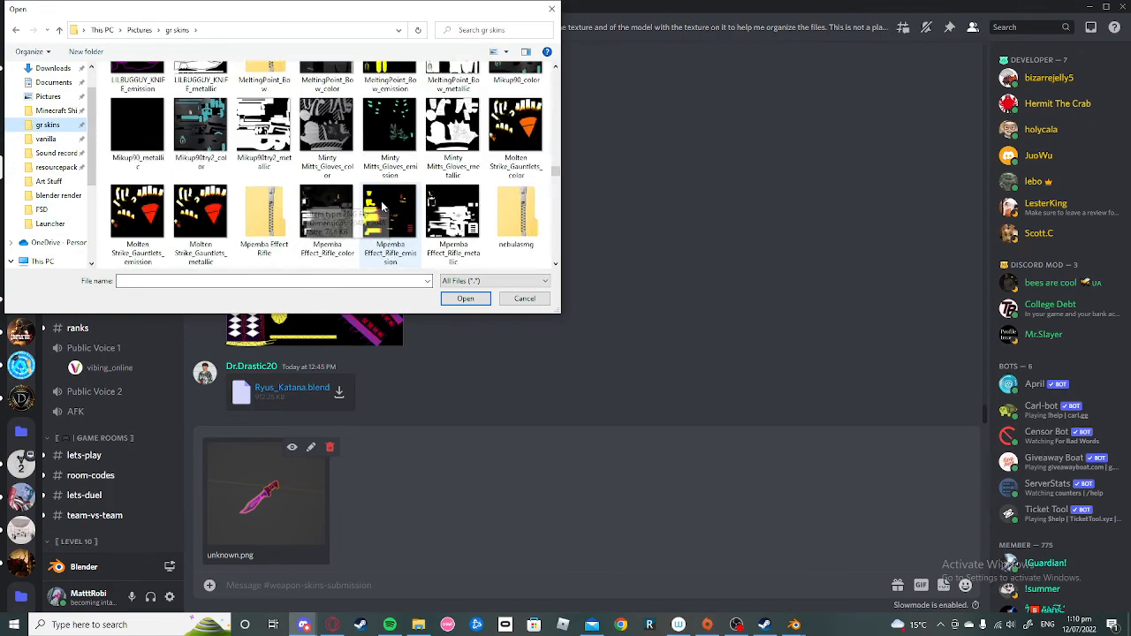
{"action": "scroll", "coordinate": [382, 206], "scroll_direction": "down", "scroll_amount": 12}
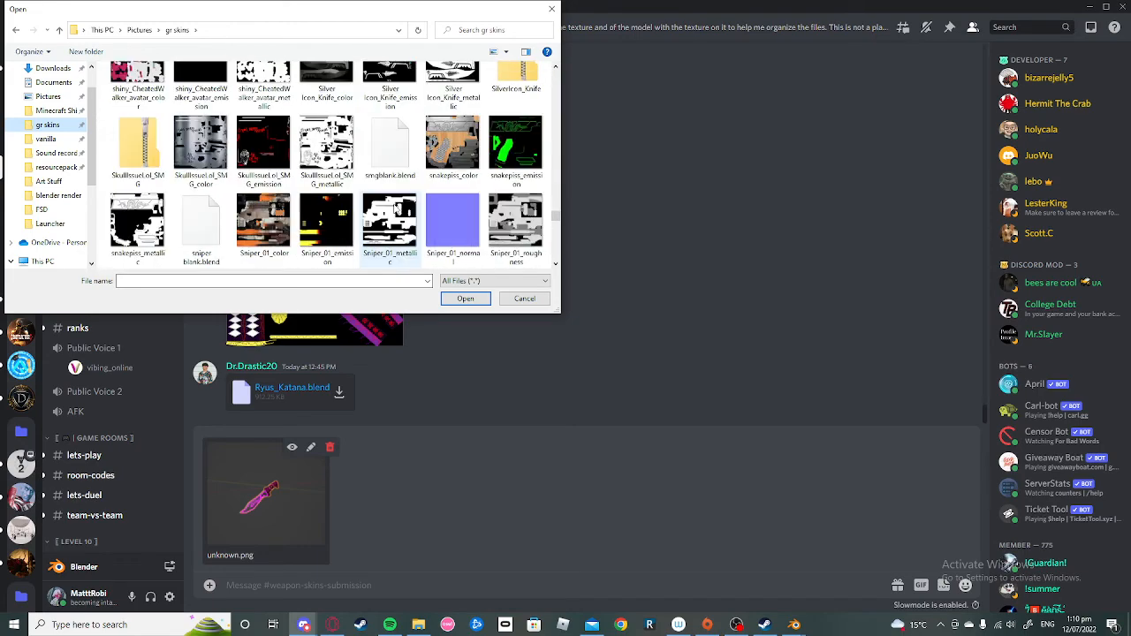
{"action": "scroll", "coordinate": [393, 208], "scroll_direction": "down", "scroll_amount": 12}
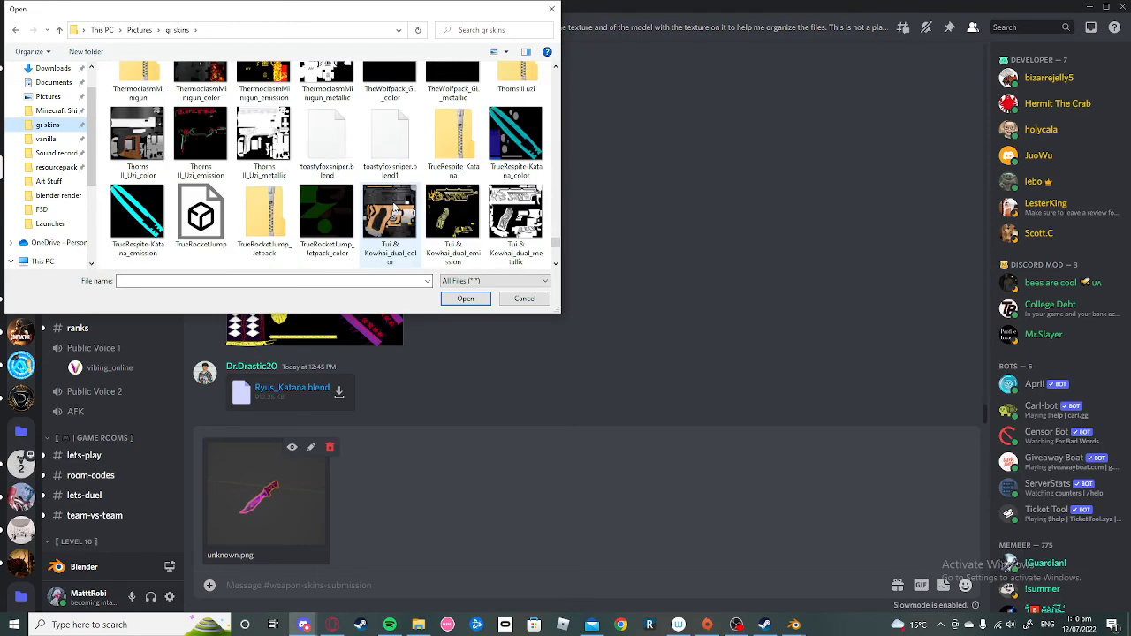
{"action": "scroll", "coordinate": [391, 206], "scroll_direction": "up", "scroll_amount": 12}
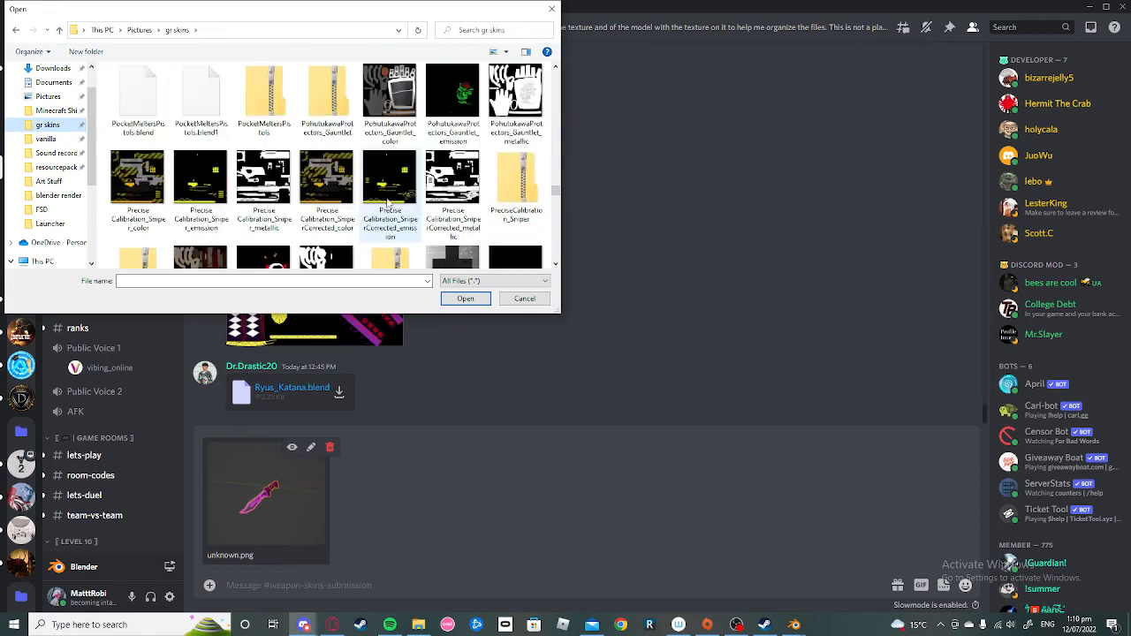
{"action": "scroll", "coordinate": [386, 203], "scroll_direction": "up", "scroll_amount": 8}
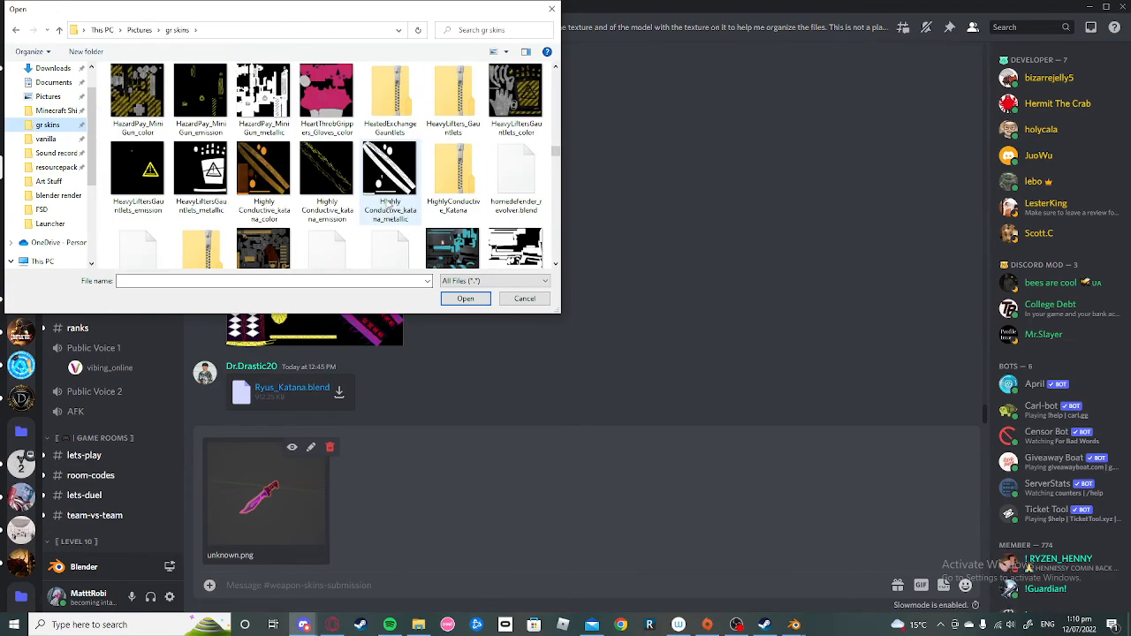
{"action": "scroll", "coordinate": [389, 203], "scroll_direction": "down", "scroll_amount": 3}
{"action": "scroll", "coordinate": [388, 196], "scroll_direction": "down", "scroll_amount": 3}
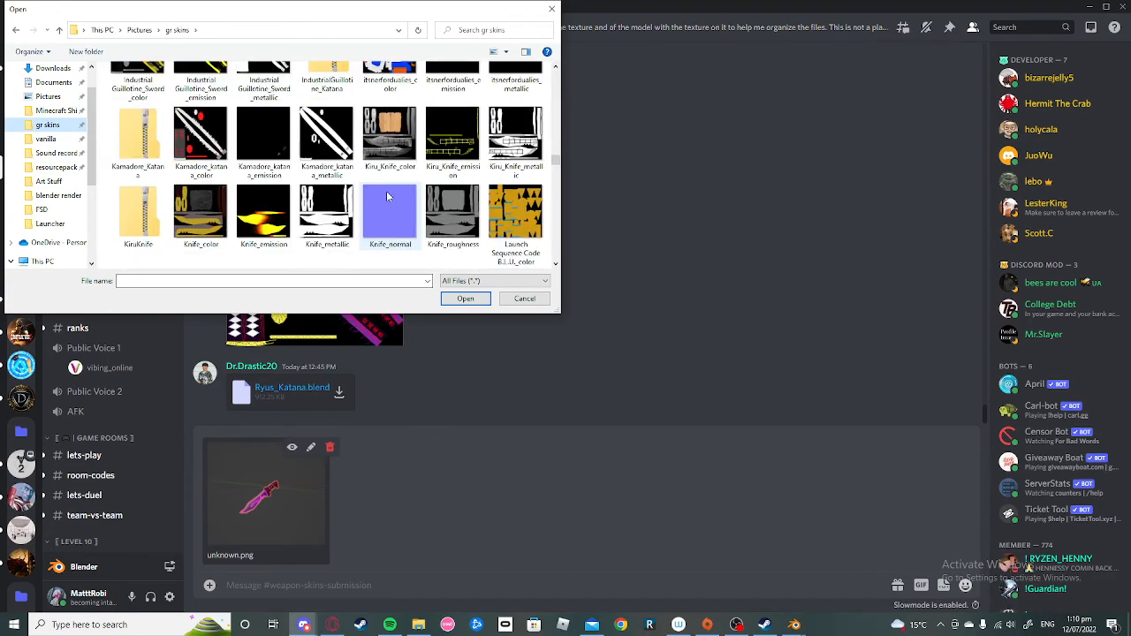
{"action": "scroll", "coordinate": [388, 196], "scroll_direction": "down", "scroll_amount": 2}
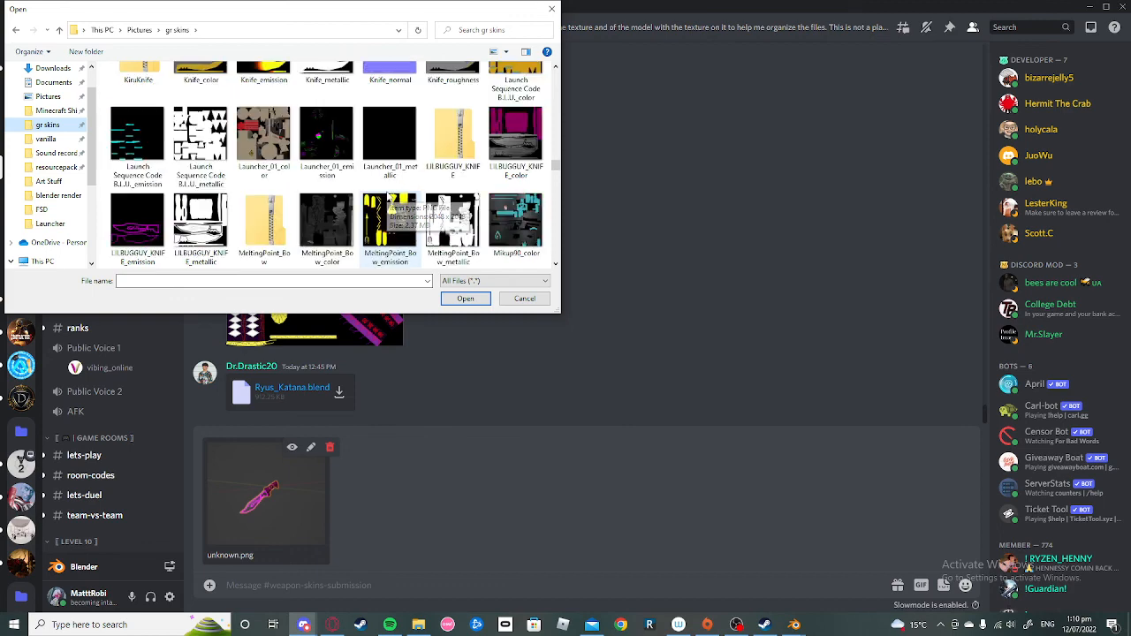
{"action": "double_click", "coordinate": [443, 149]}
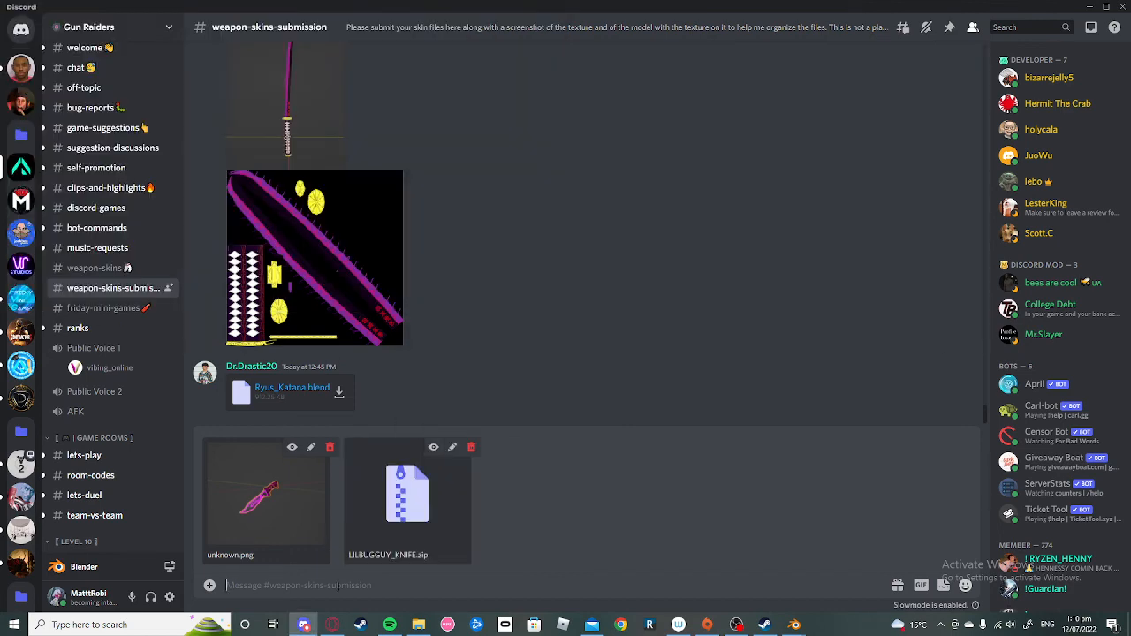
Step: Caption the submission "Lil Bug Guy" in quotation marks, followed by "by" and the author's username, and send it
{"action": "type", "text": "\"Lil Bug Guy"}
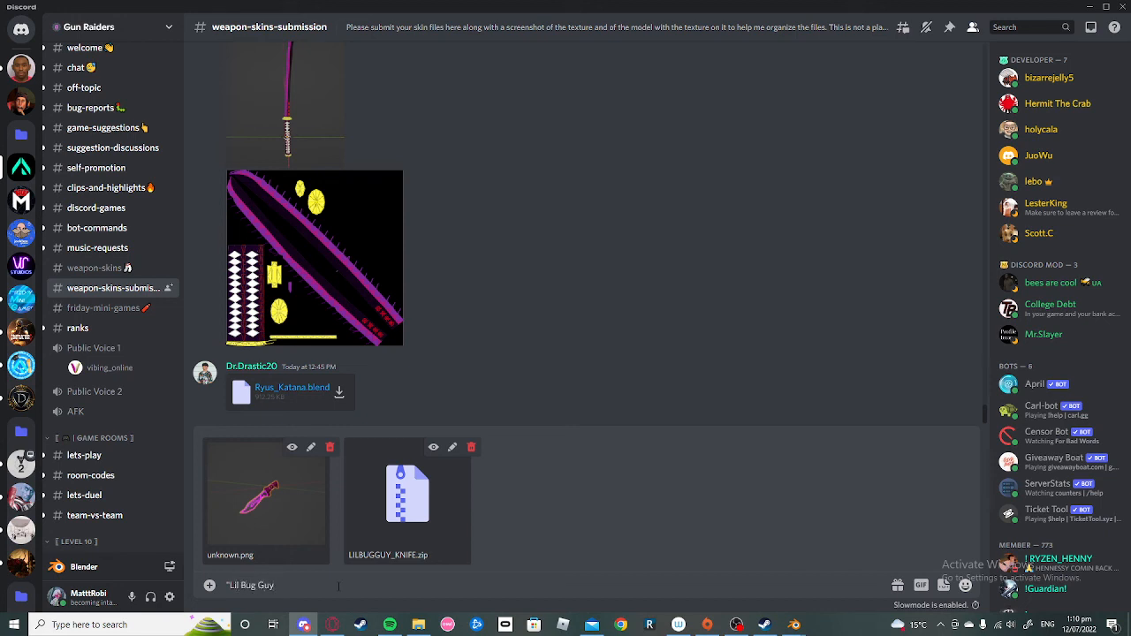
{"action": "type", "text": "\" by MatttRobi"}
{"action": "key", "text": "Return"}
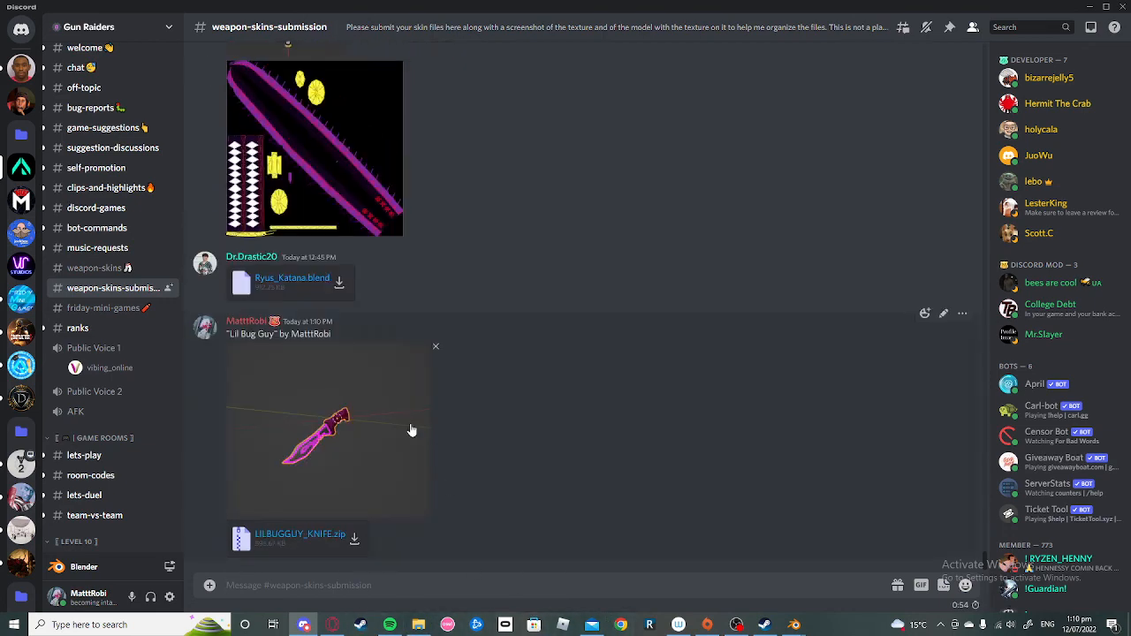
{"action": "left_click", "coordinate": [736, 625]}
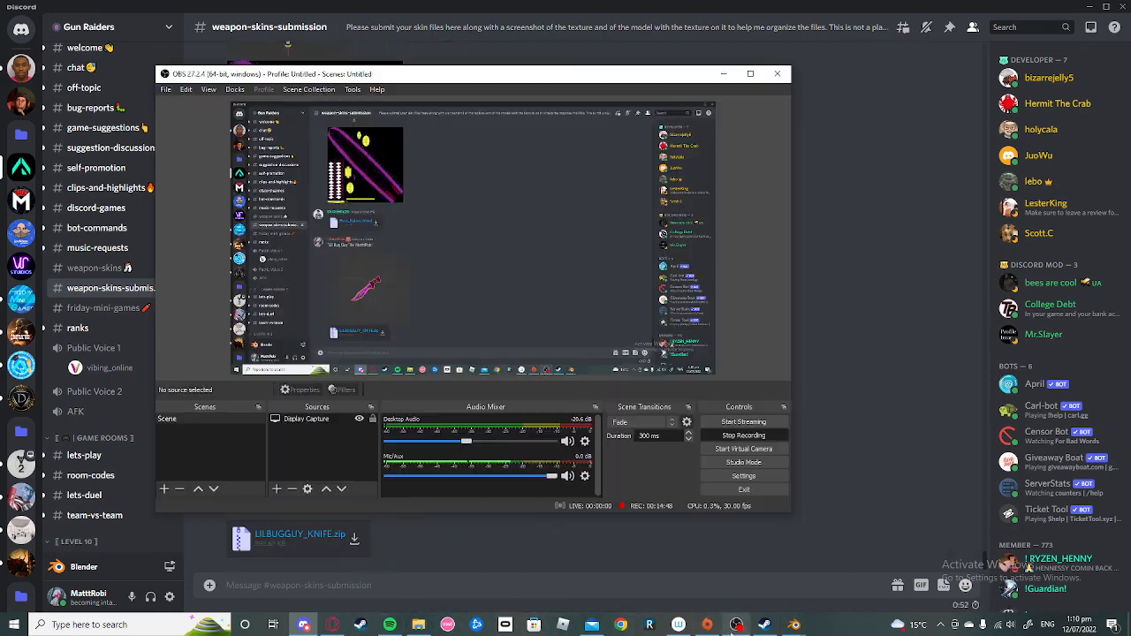